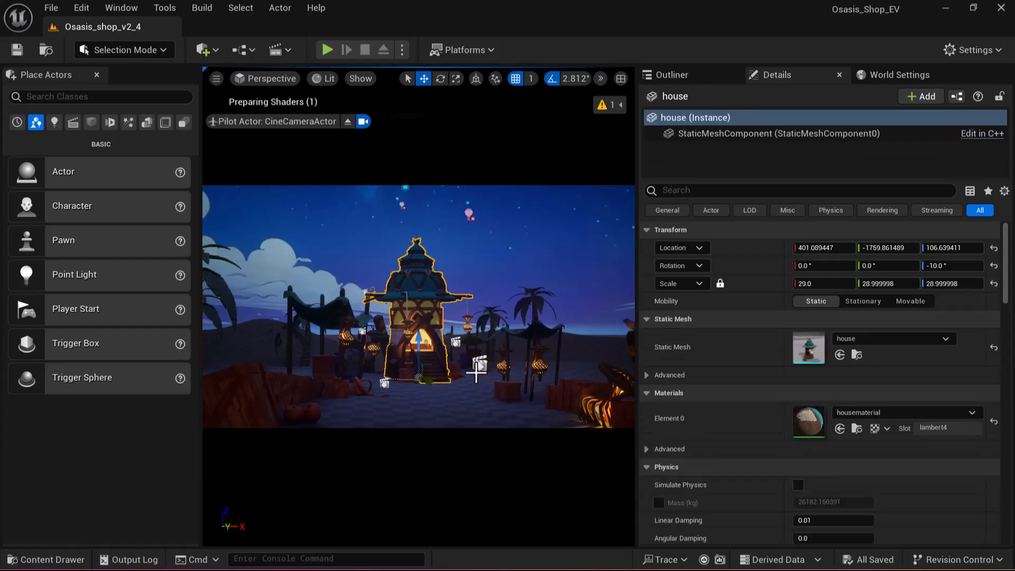
- Look through the placed cameras final shot, main camera and shot 1cm, and return to main camera
left_click(272, 82)
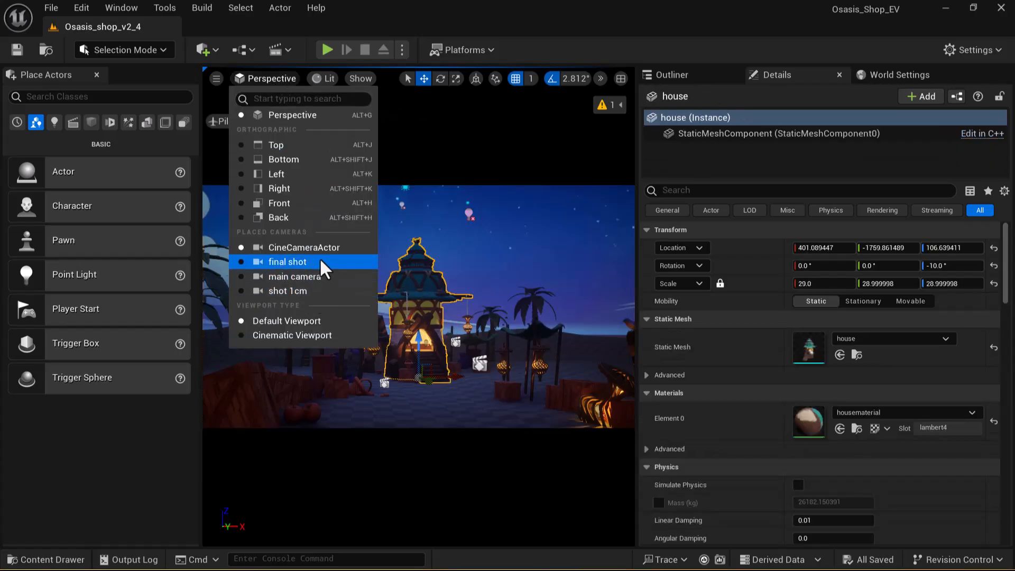
left_click(296, 261)
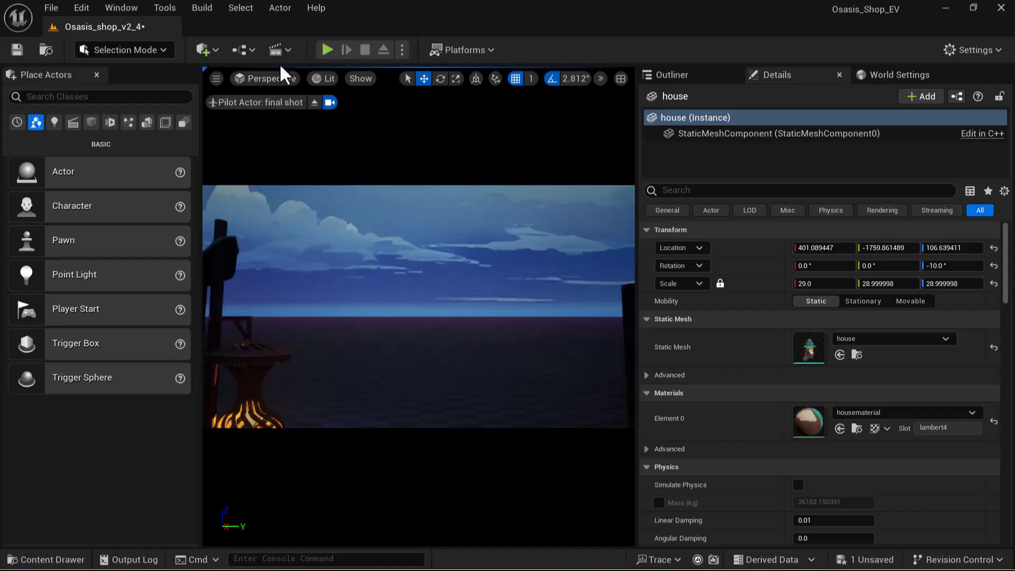
left_click(278, 74)
left_click(312, 274)
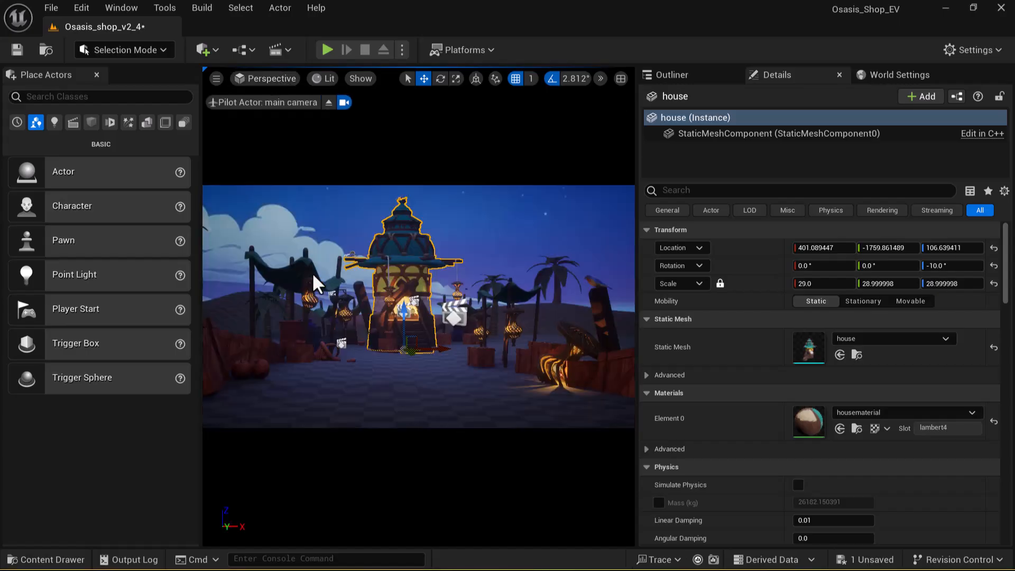
left_click(258, 78)
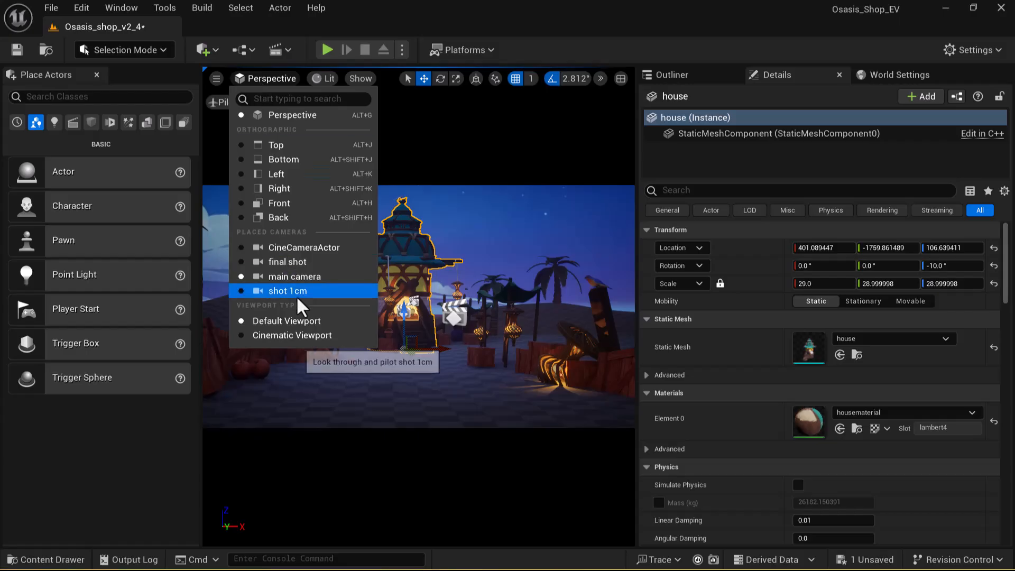
left_click(296, 296)
left_click(269, 77)
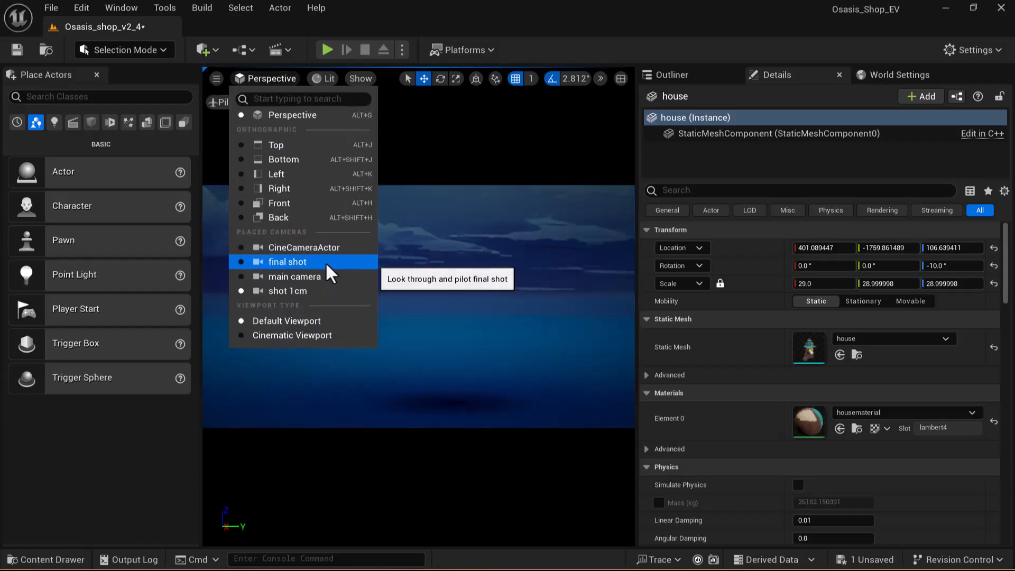
left_click(323, 277)
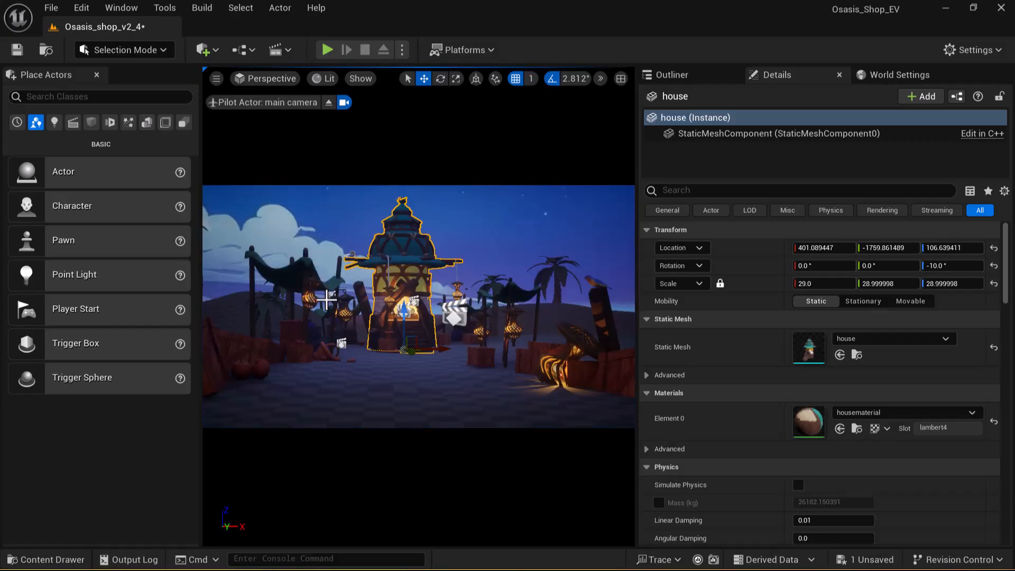
- Preview the level in the Cinematic Viewport and return to the Default Viewport
left_click(253, 77)
left_click(308, 338)
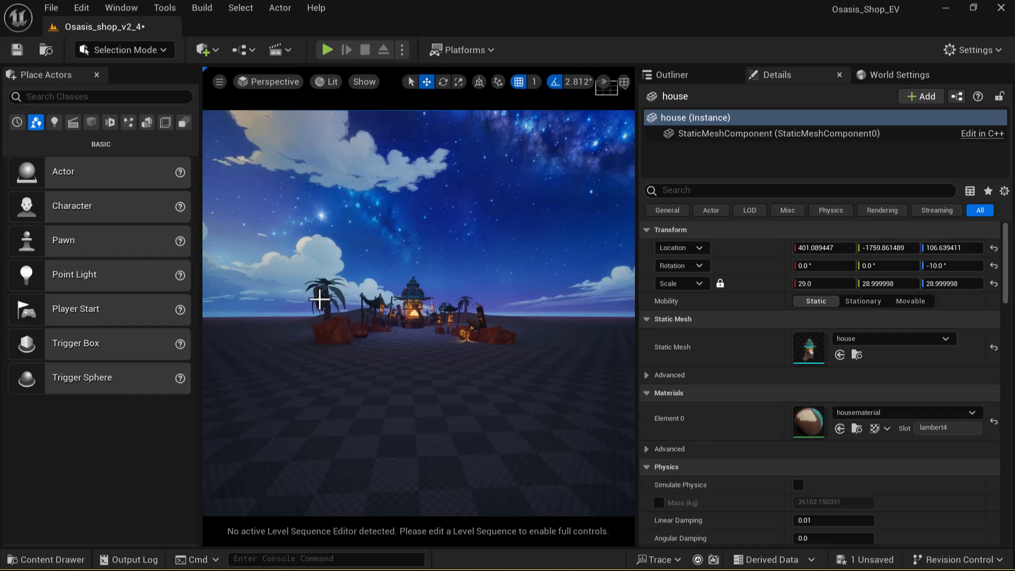
left_click(266, 84)
left_click(298, 334)
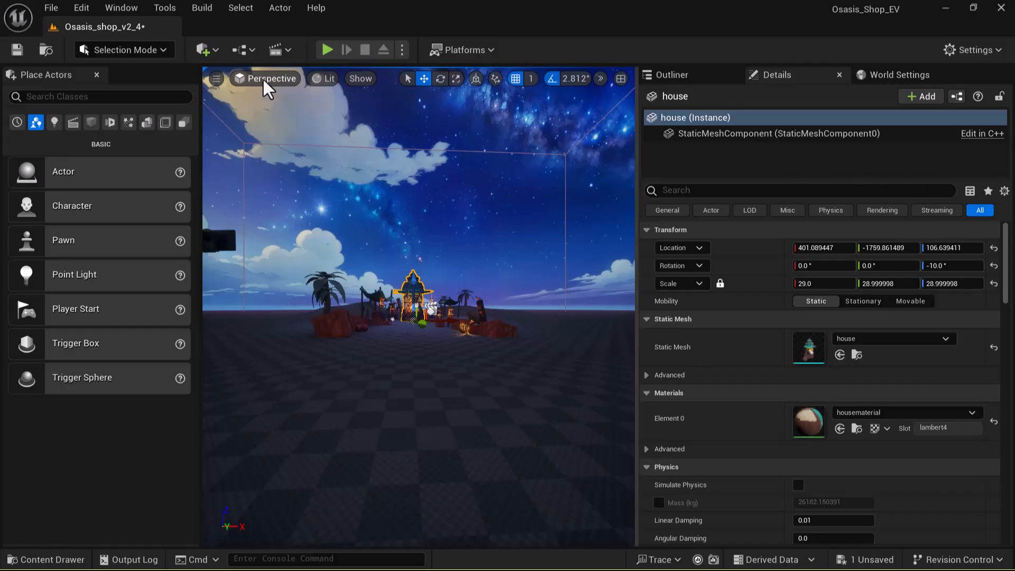
- Show the Outliner and browse the level's actor list
left_click(709, 74)
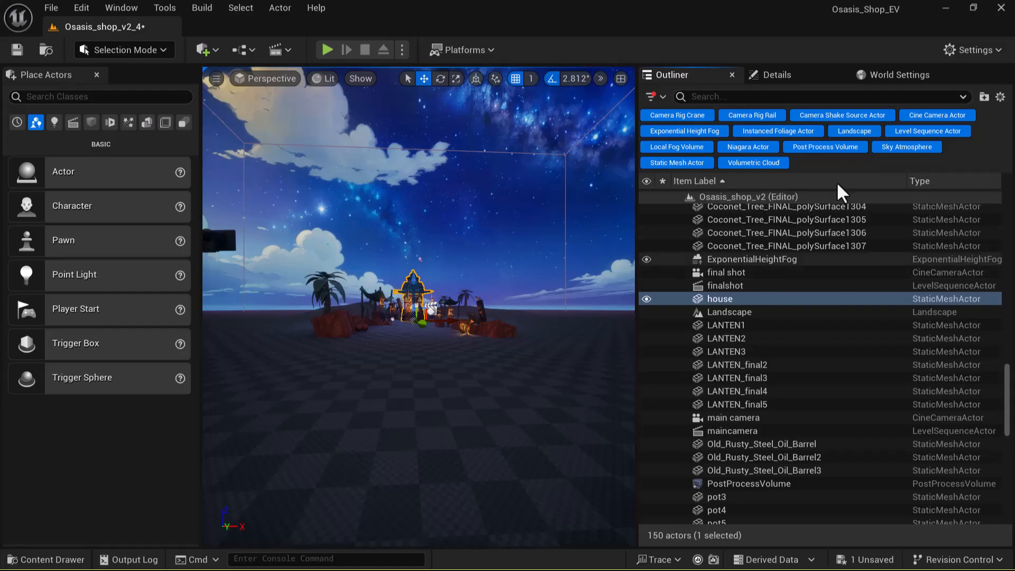
scroll(790, 277, "up", 4)
scroll(790, 277, "up", 8)
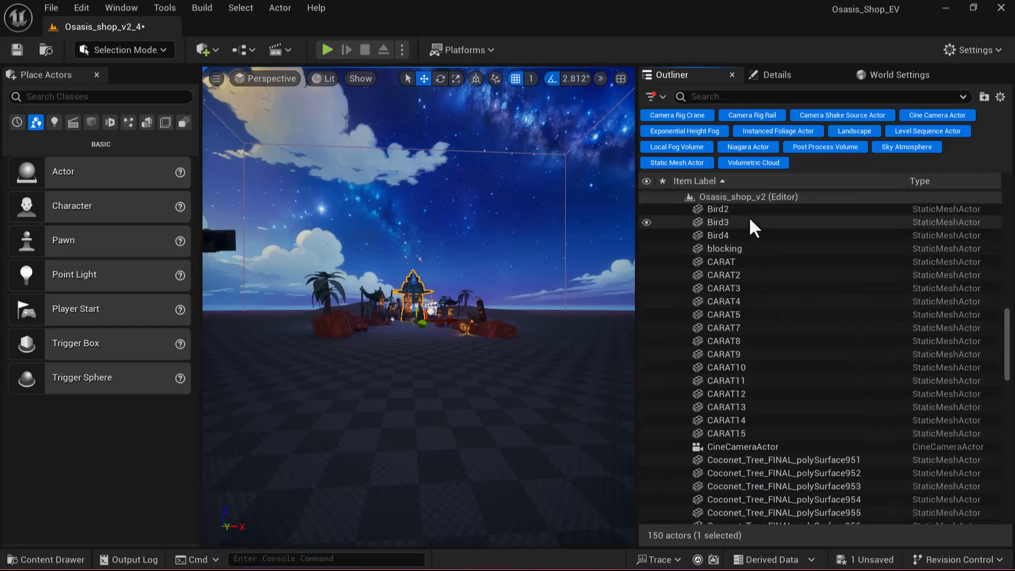
scroll(787, 254, "down", 13)
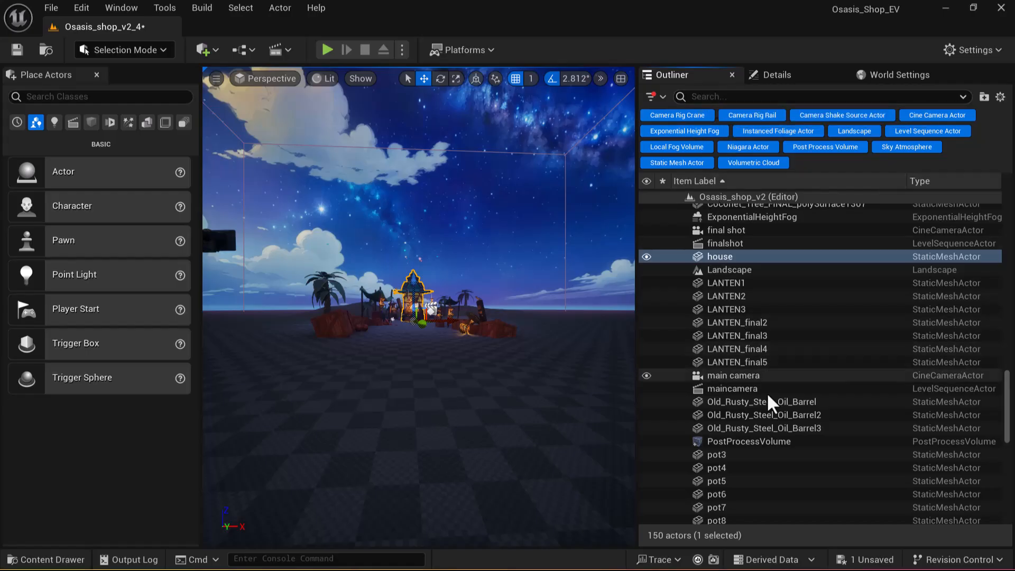
scroll(746, 388, "down", 15)
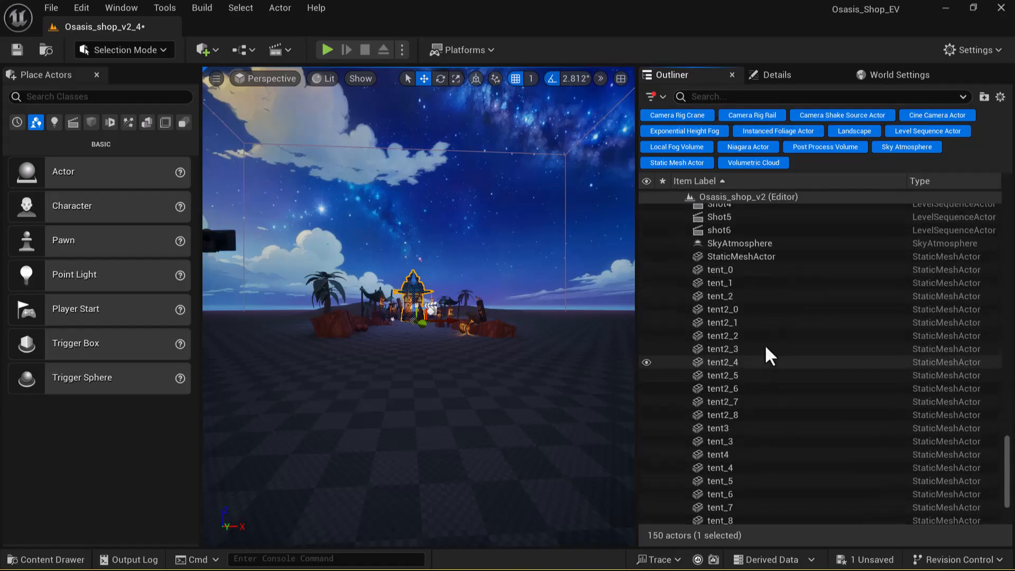
- Turn off the Outliner filters for camera rigs, camera shake, cine cameras, level sequences, landscape, instanced foliage, height fog and local fog
left_click(709, 115)
left_click(732, 114)
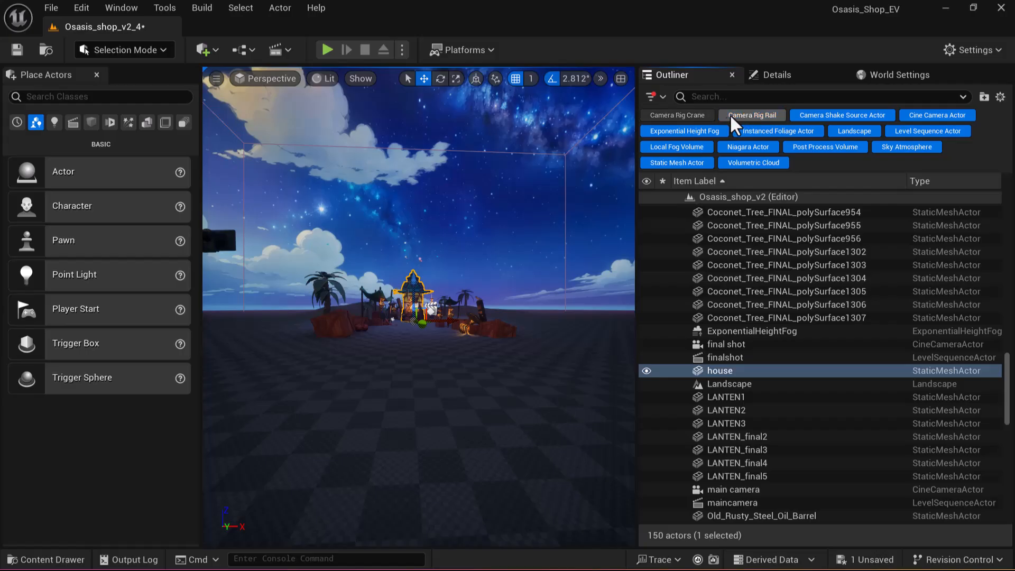
left_click(827, 116)
left_click(944, 113)
left_click(920, 132)
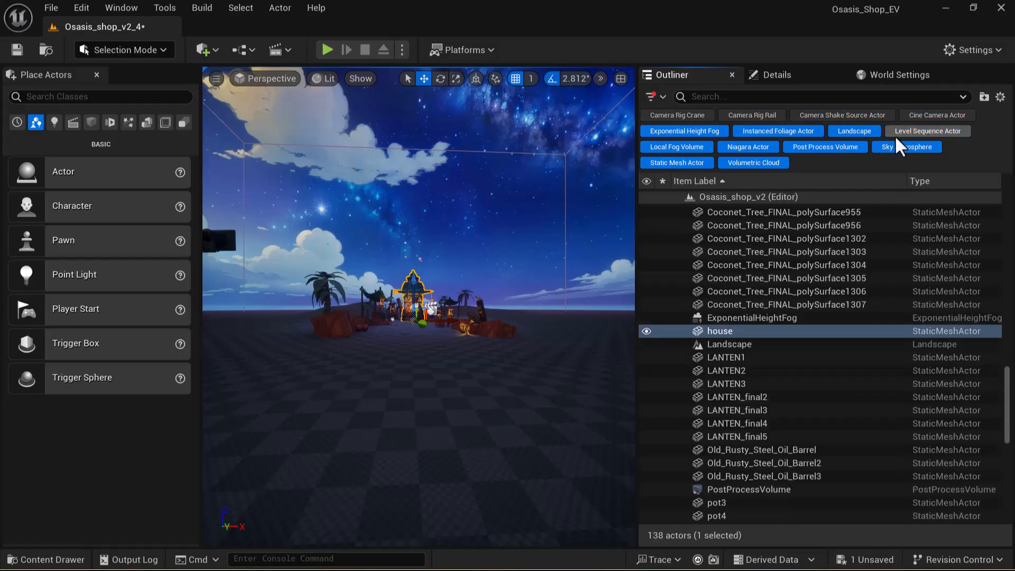
left_click(846, 132)
left_click(683, 131)
left_click(672, 147)
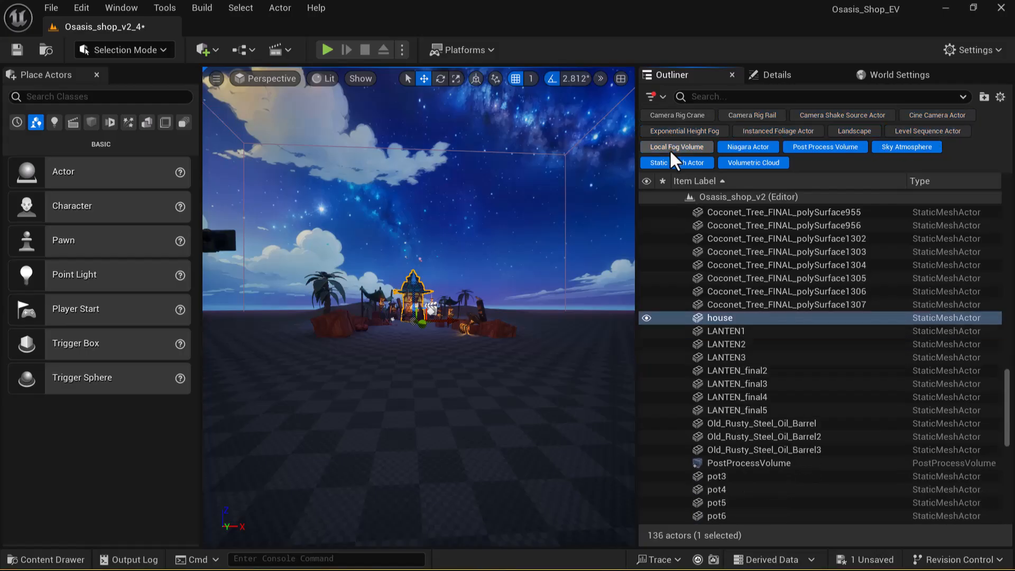
- Turn off the Static Mesh Actor, Volumetric Cloud, Niagara Actor, Post Process Volume and Sky Atmosphere filters in the Outliner
left_click(677, 163)
left_click(758, 163)
left_click(750, 147)
left_click(825, 146)
left_click(918, 148)
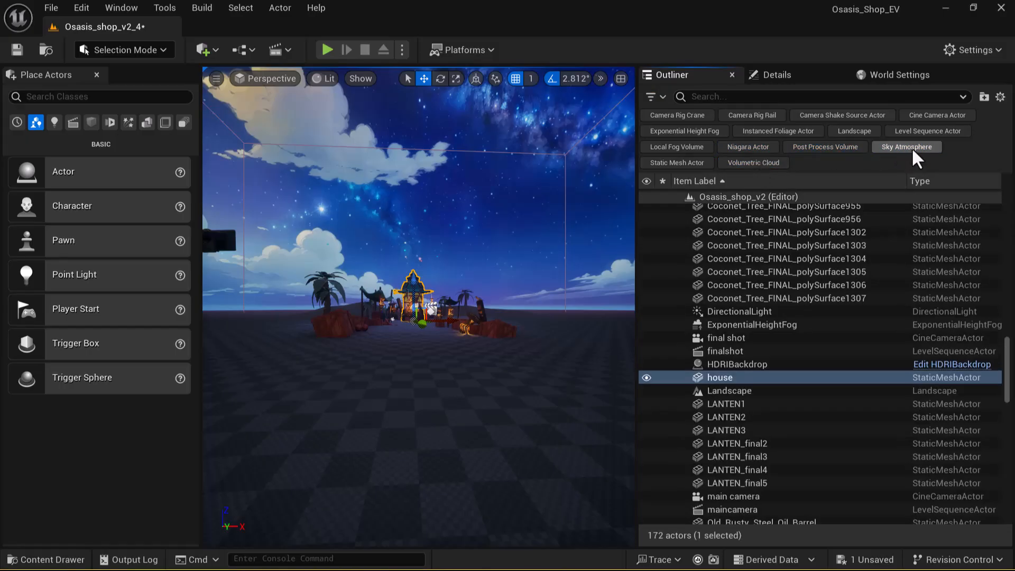
- Filter the Outliner by Sky Atmosphere, Camera Rig Crane, Camera Rig Rail, Camera Shake Source and Cine Camera actors, and select SkyAtmosphere
left_click(915, 146)
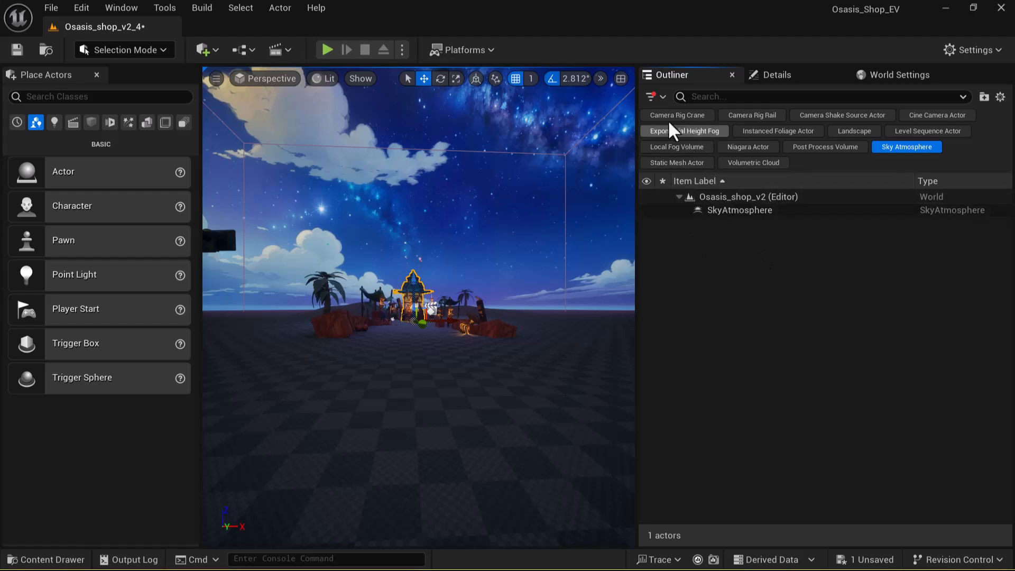
left_click(687, 116)
left_click(763, 114)
left_click(855, 114)
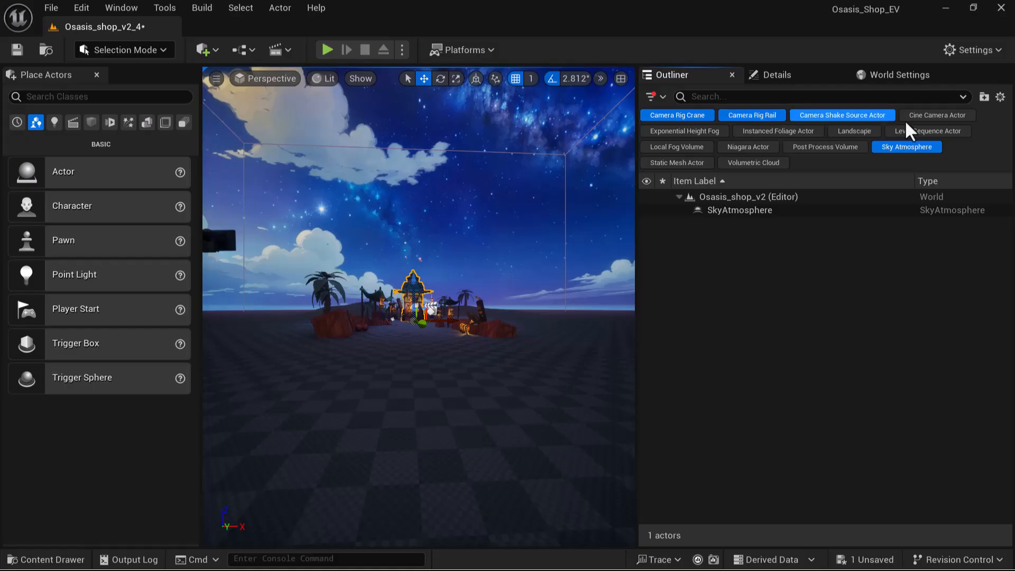
left_click(955, 116)
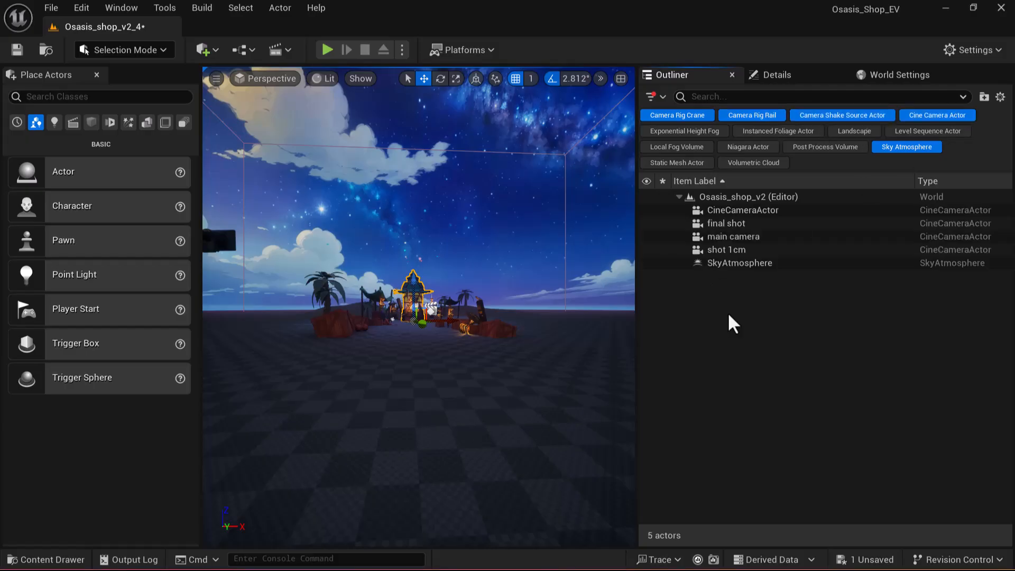
left_click(747, 264)
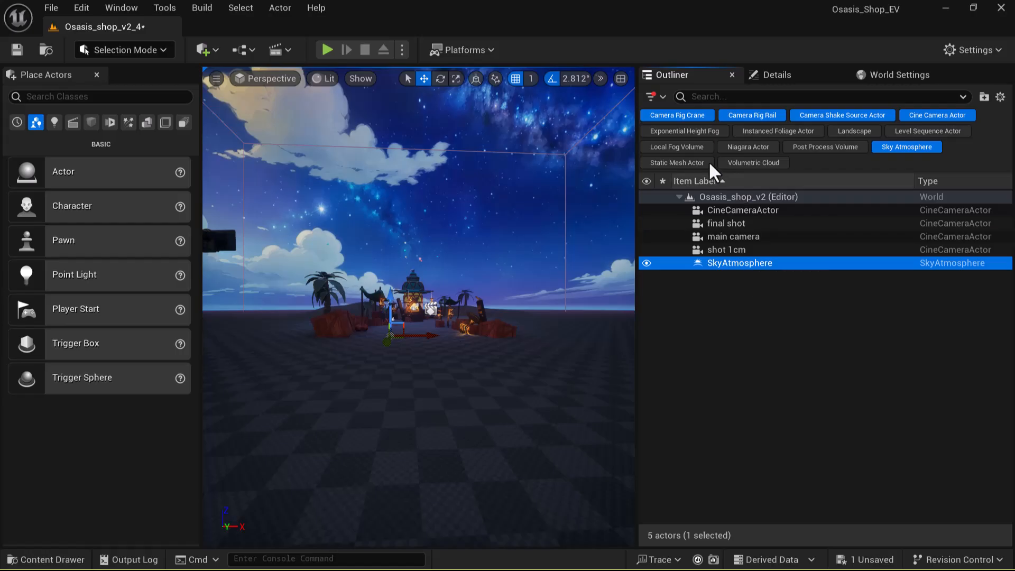
- Add the Exponential Height Fog, Landscape, Level Sequence, Local Fog Volume and Post Process Volume filters to the Outliner, and select PostProcessVolume
left_click(682, 132)
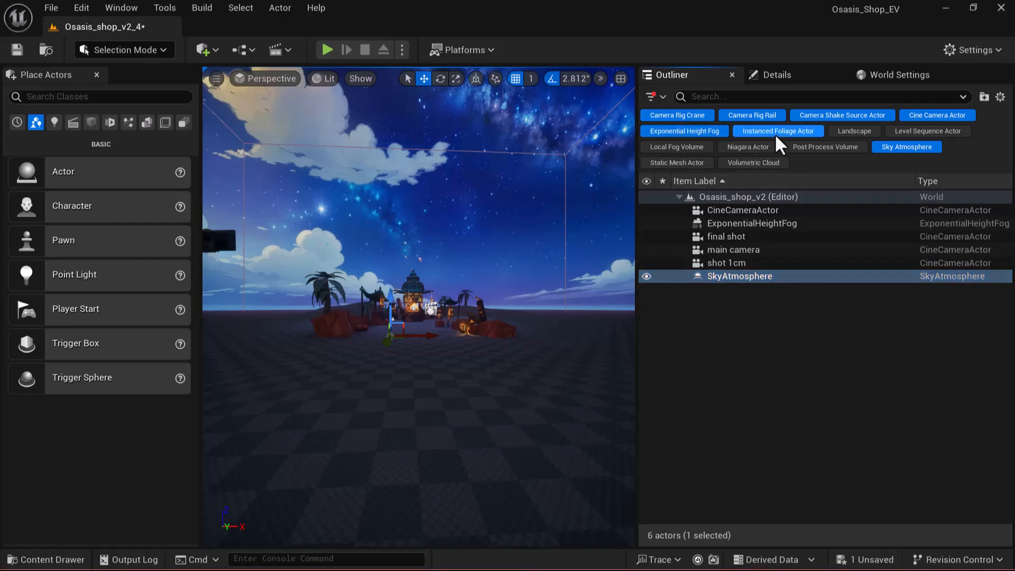
left_click(864, 129)
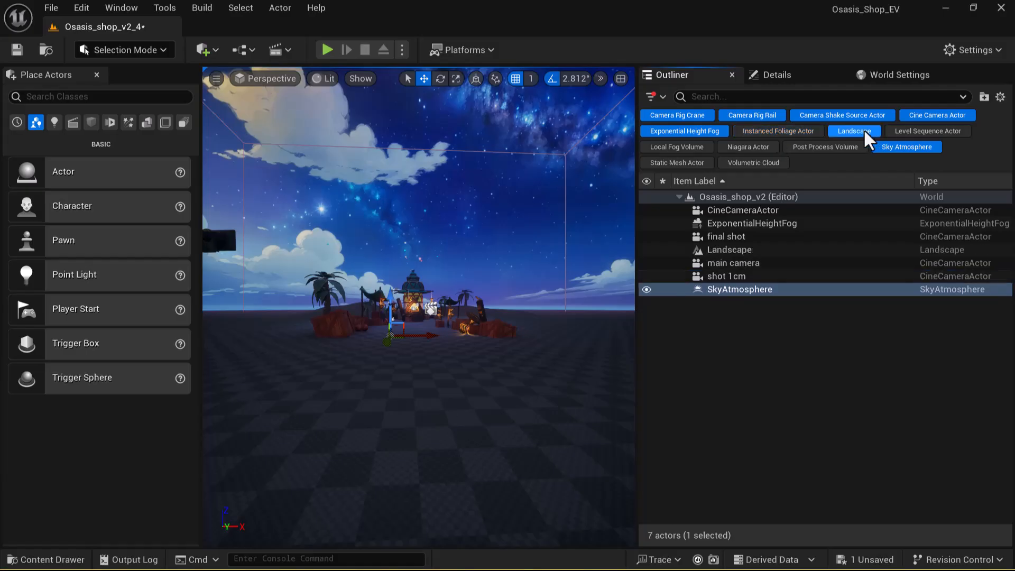
left_click(917, 133)
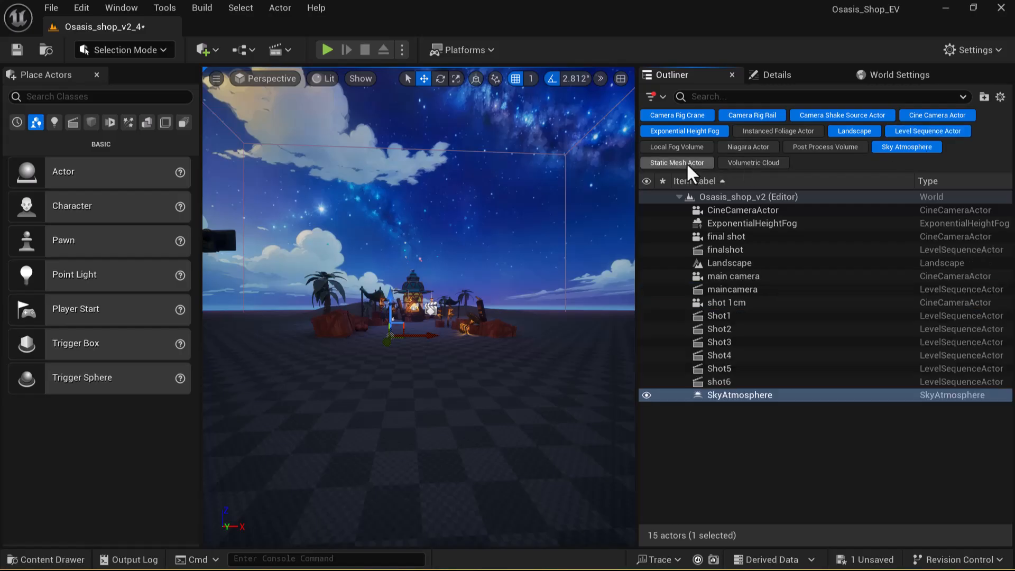
left_click(676, 144)
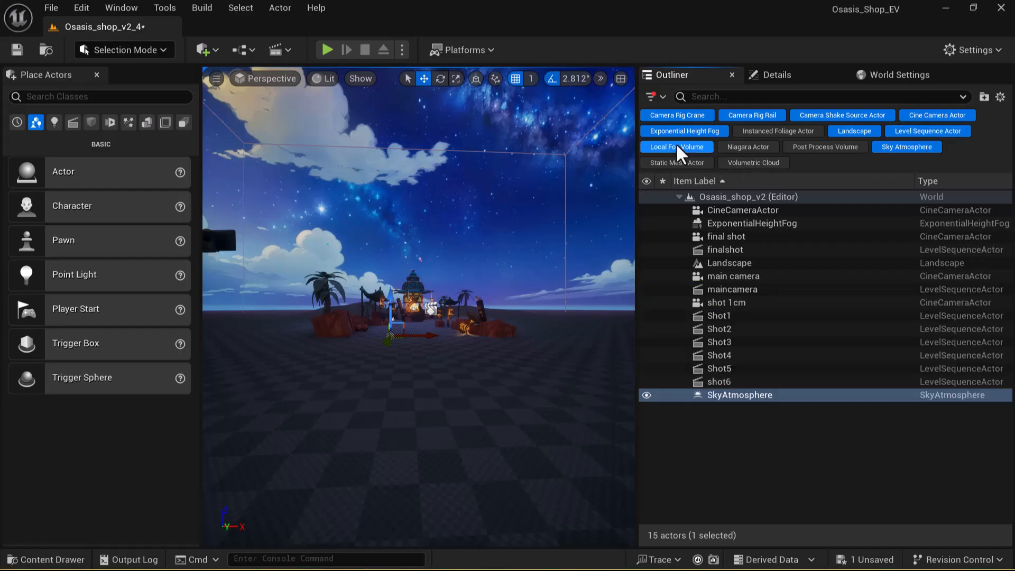
left_click(842, 147)
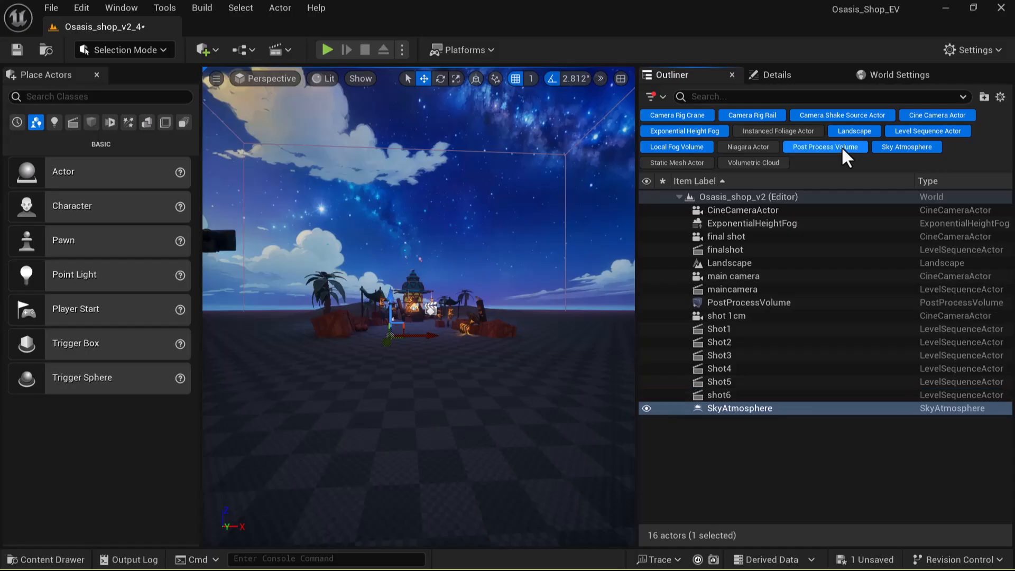
left_click(778, 305)
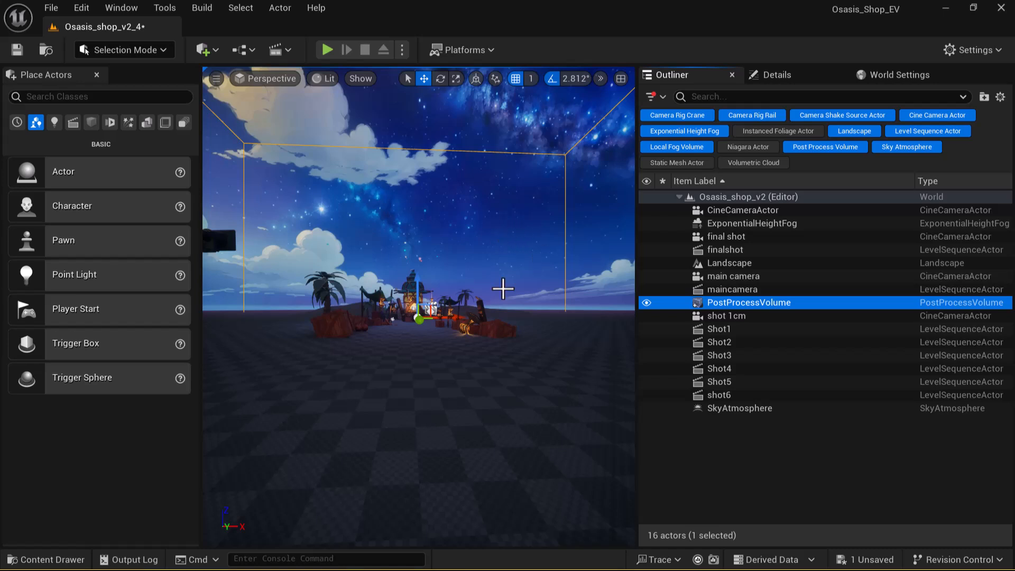
- Fly into the oasis scene to examine the house, tents and lanterns up close
left_click(518, 281)
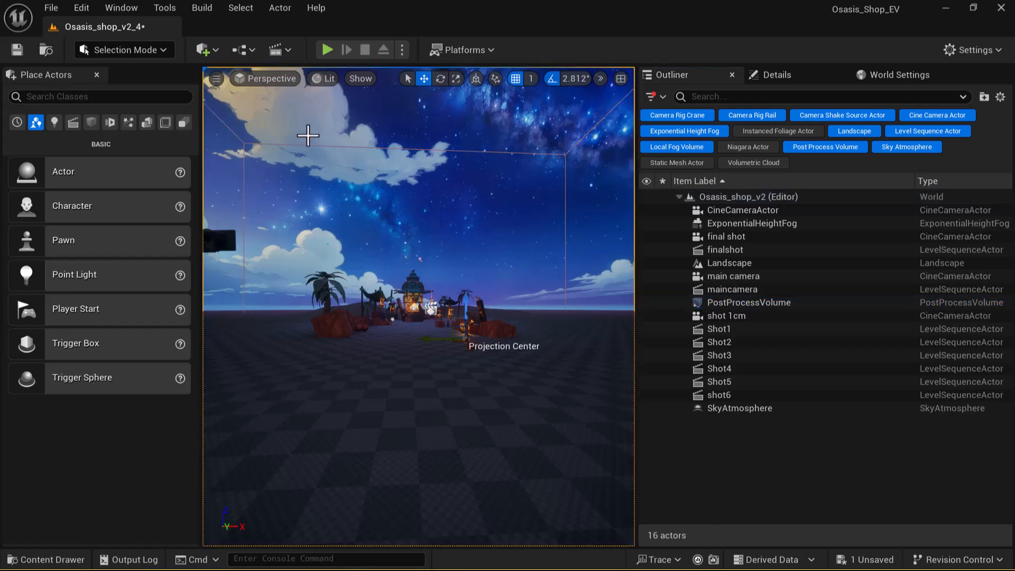
left_click(265, 80)
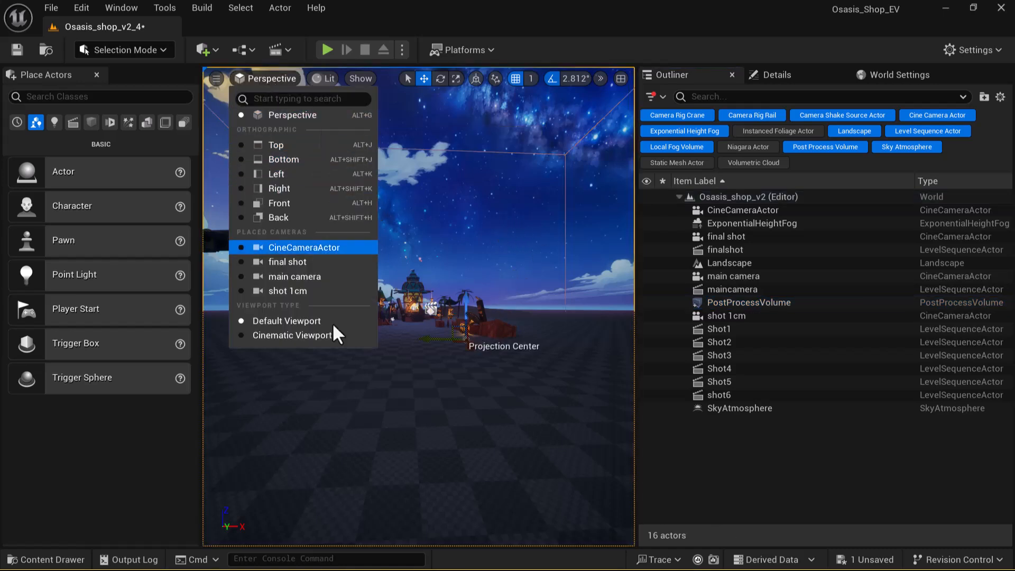
left_click(497, 383)
scroll(494, 383, "up", 6)
scroll(469, 398, "up", 3)
key("w")
right_click_drag(469, 397, 480, 435)
key("w")
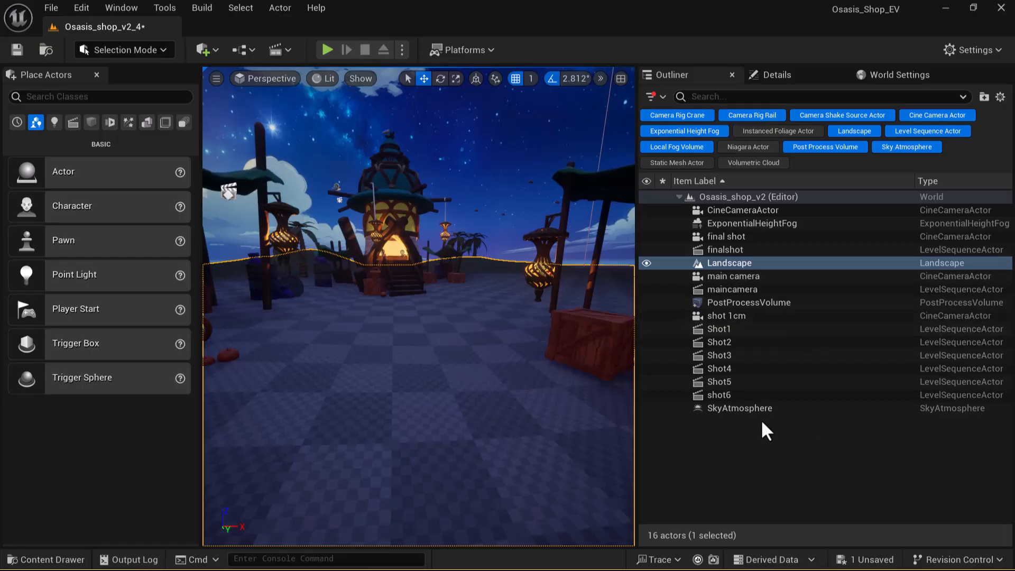
- Select PostProcessVolume and view it from farther back in the scene
left_click(749, 306)
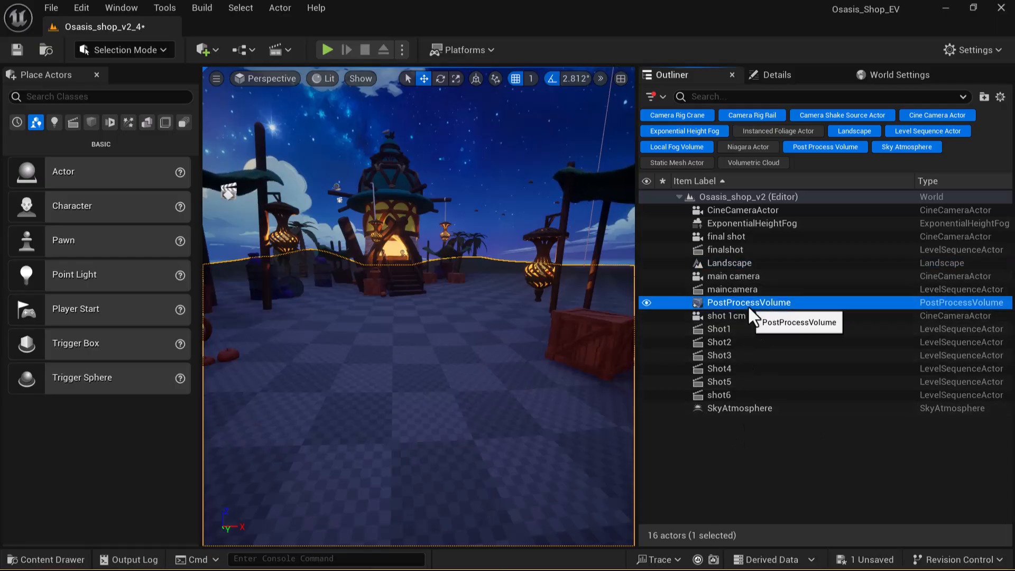
scroll(382, 374, "down", 8)
right_click_drag(472, 177, 472, 178)
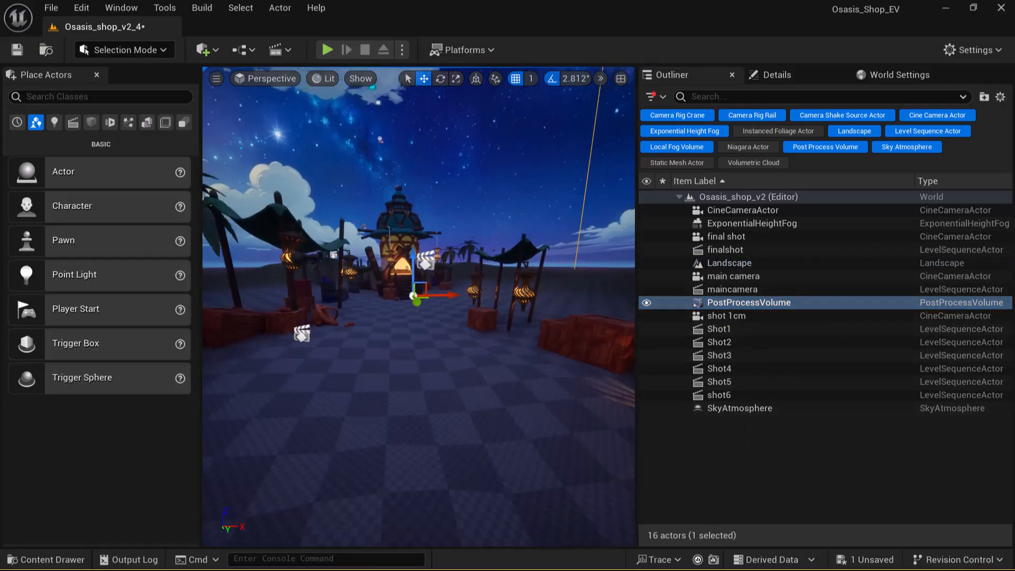
- Select the sky backdrop in the viewport and bring up the directional light's rotation gizmo
left_click(470, 188)
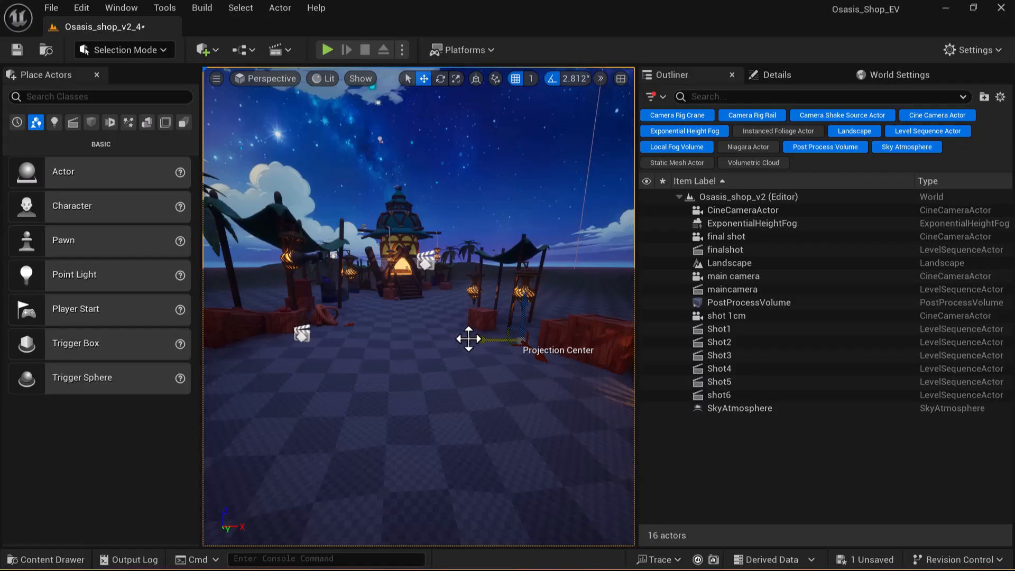
key("ctrl+l")
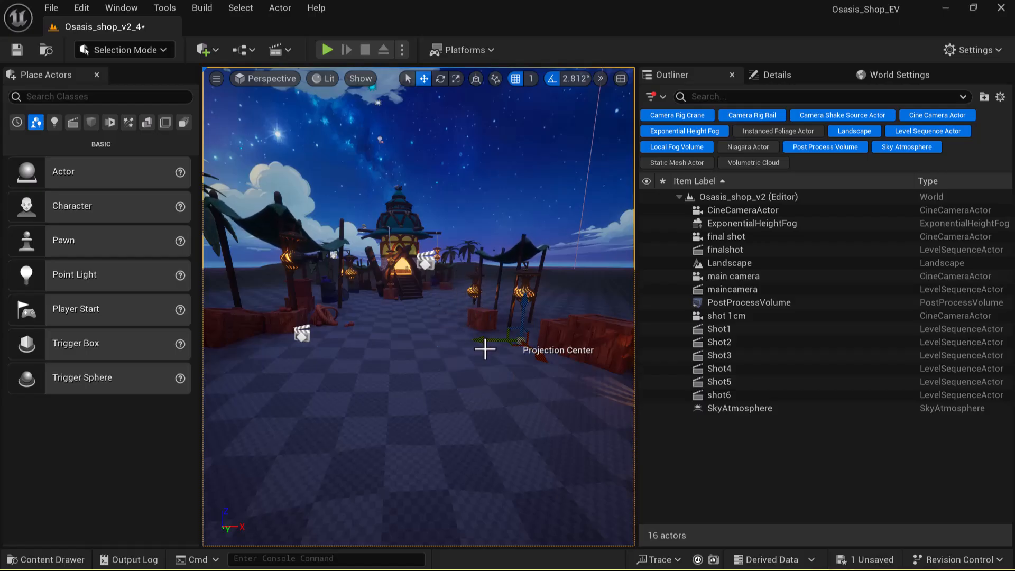
key("ctrl+l")
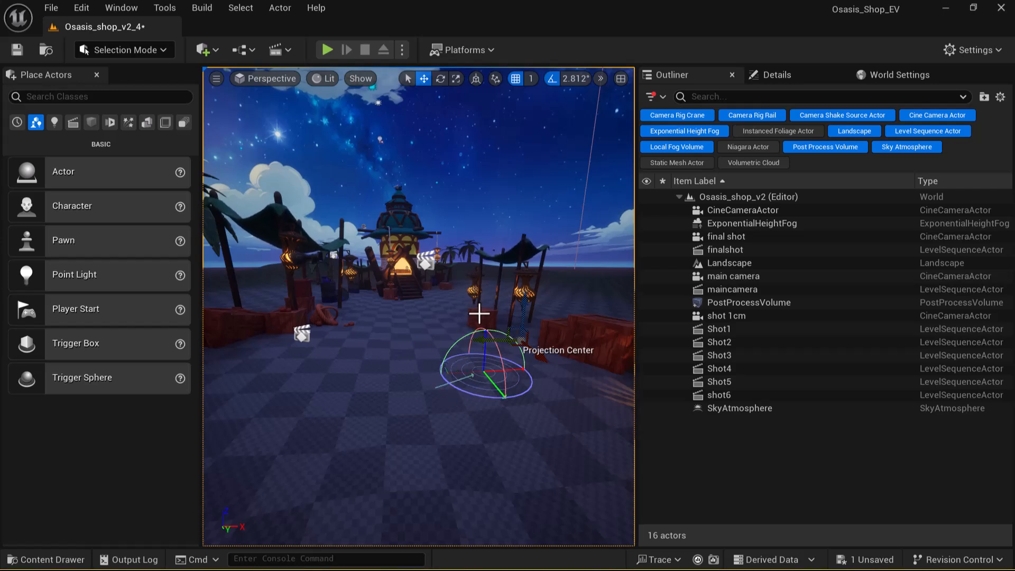
key("ctrl+l")
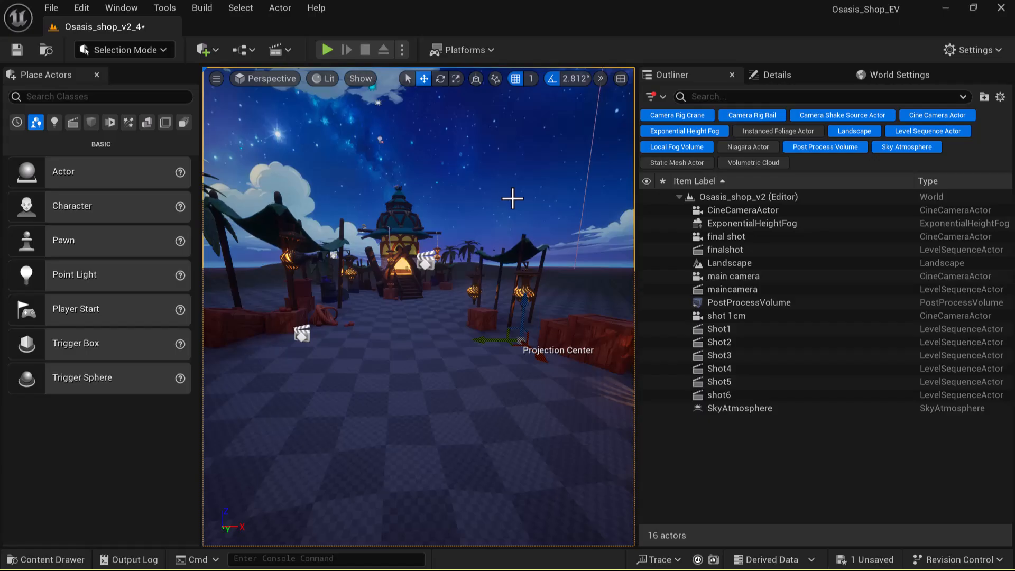
- Place a directional light on the ground in front of the oasis house
left_click(141, 97)
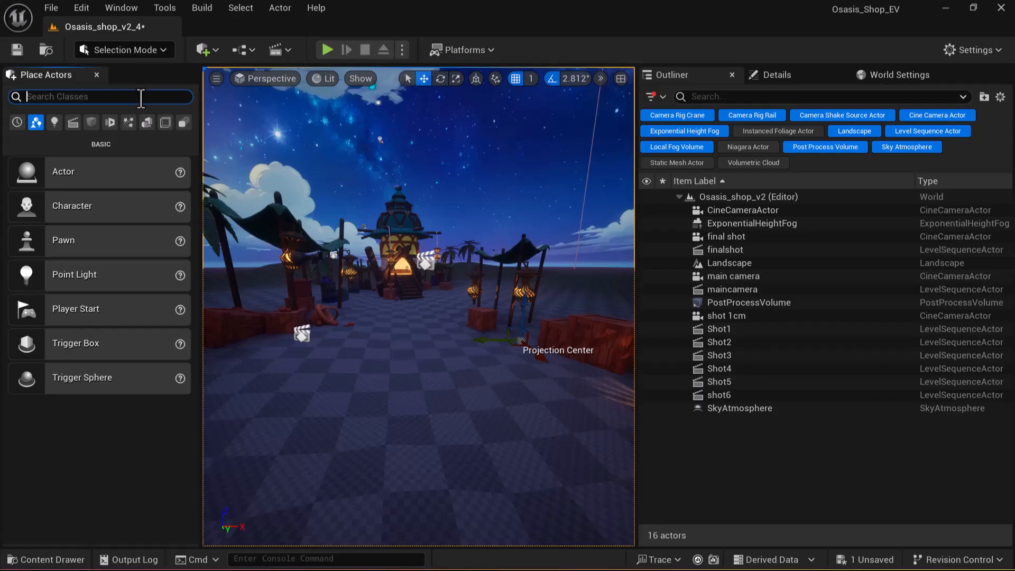
left_click(54, 122)
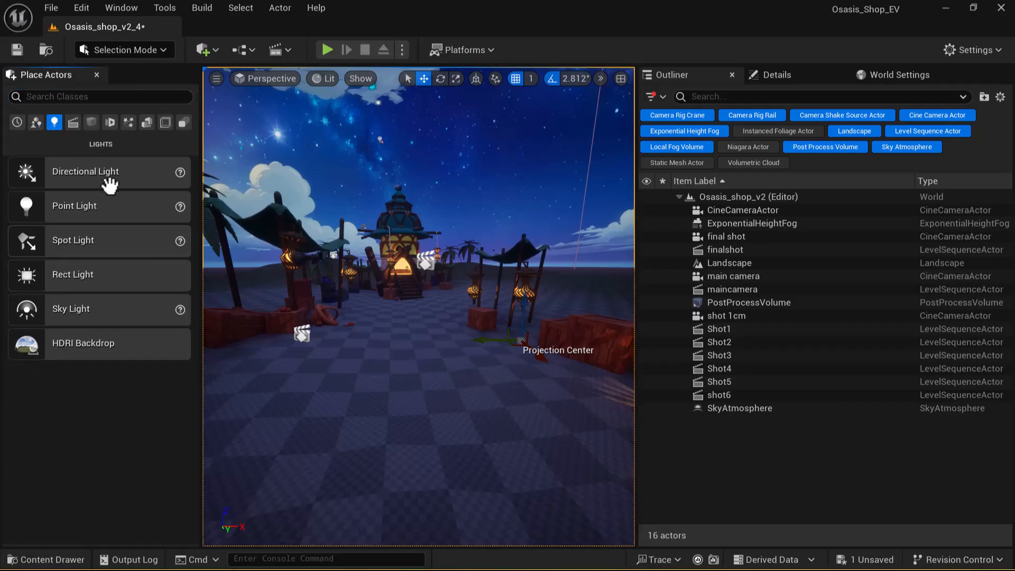
left_click_drag(413, 335, 436, 286)
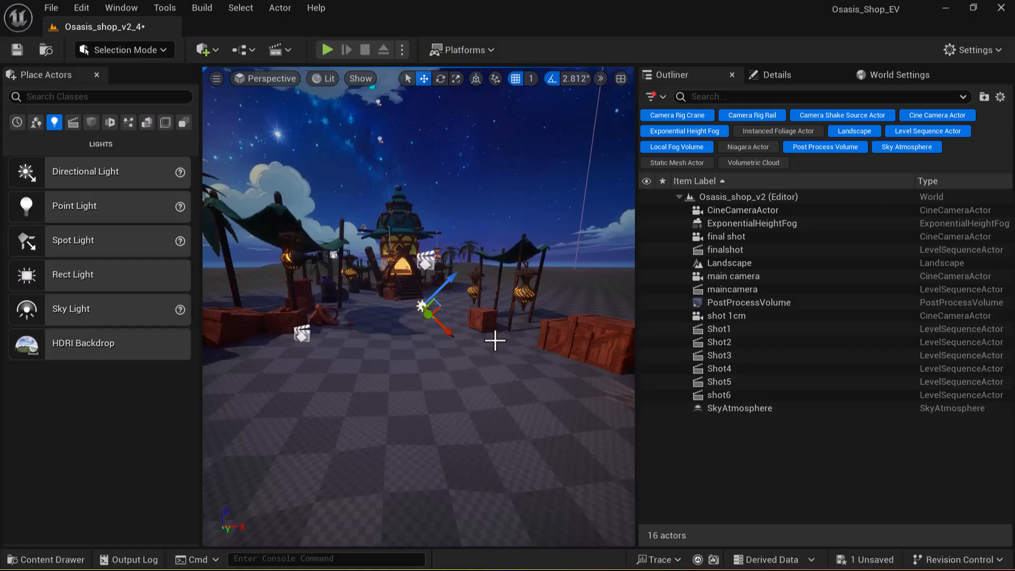
scroll(447, 349, "up", 3)
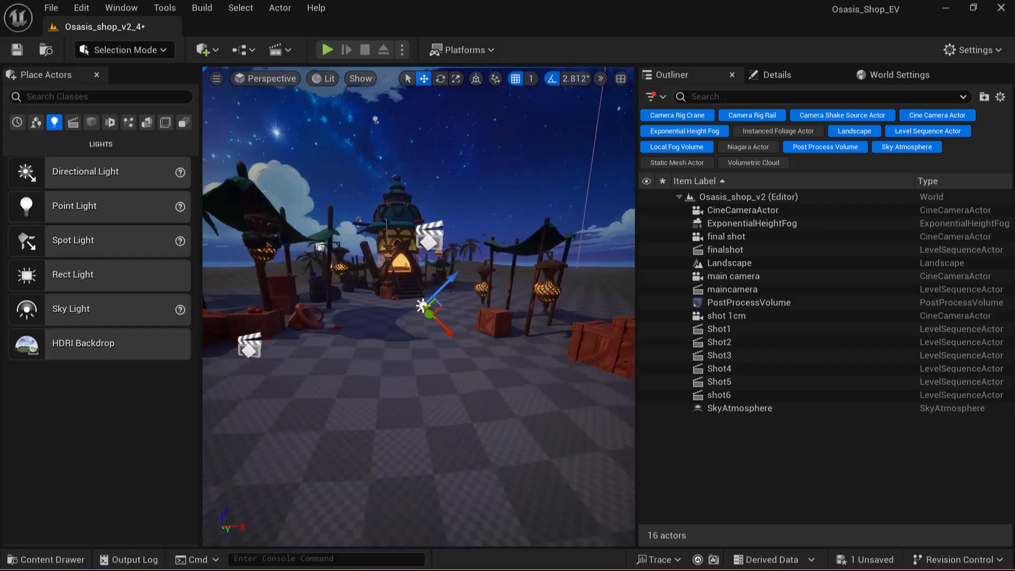
left_click(437, 161)
left_click_drag(451, 213, 448, 271)
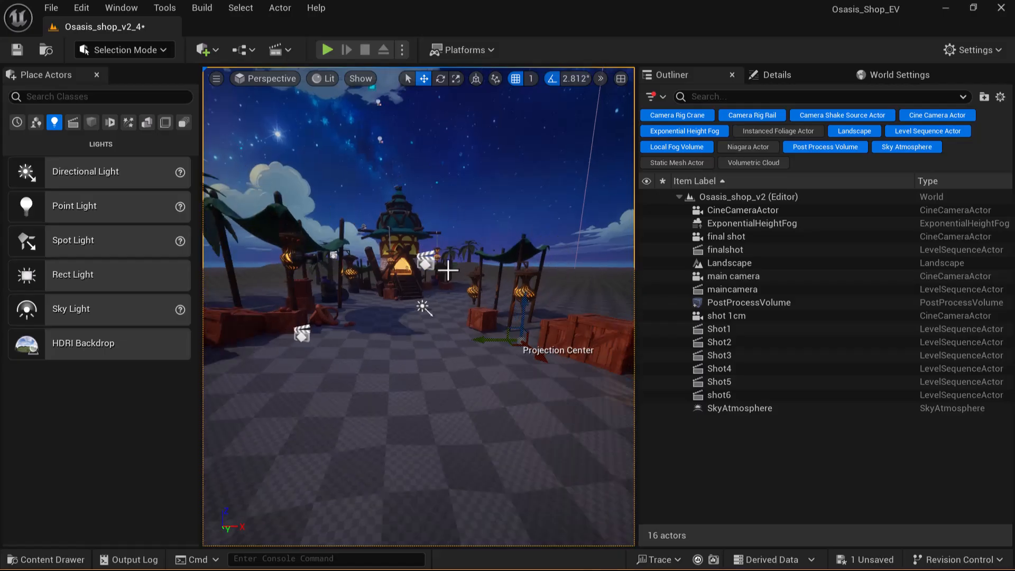
- Select the new directional light and rotate it through several sun angles to relight the scene
left_click(424, 307)
key("e")
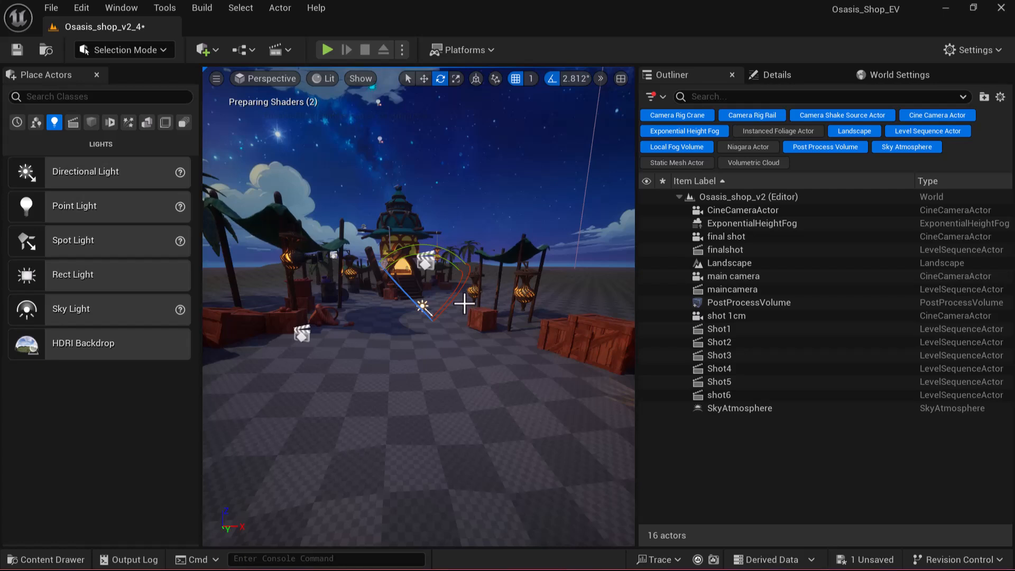
key("ctrl+l")
key("ctrl+l")
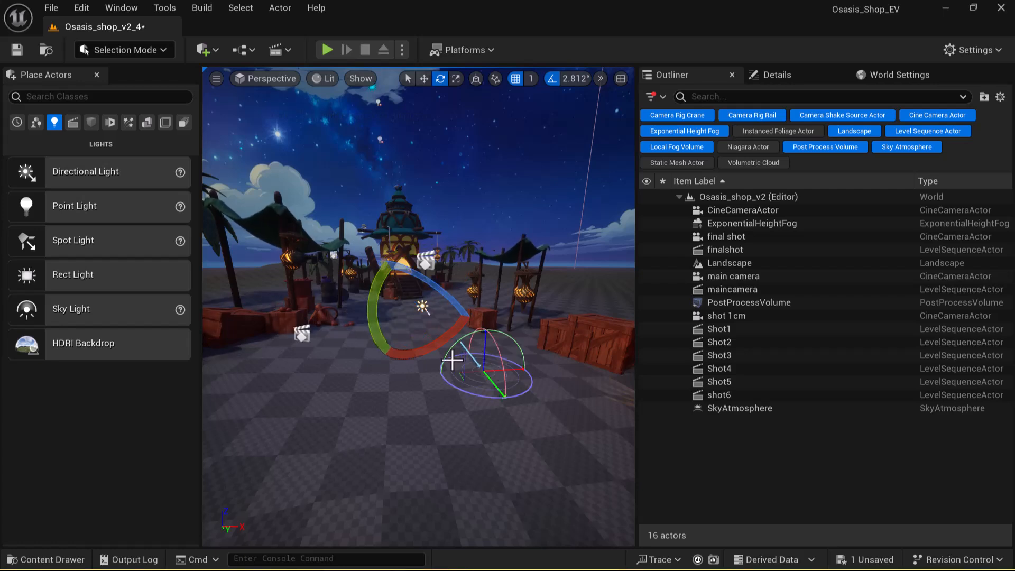
key("ctrl+l")
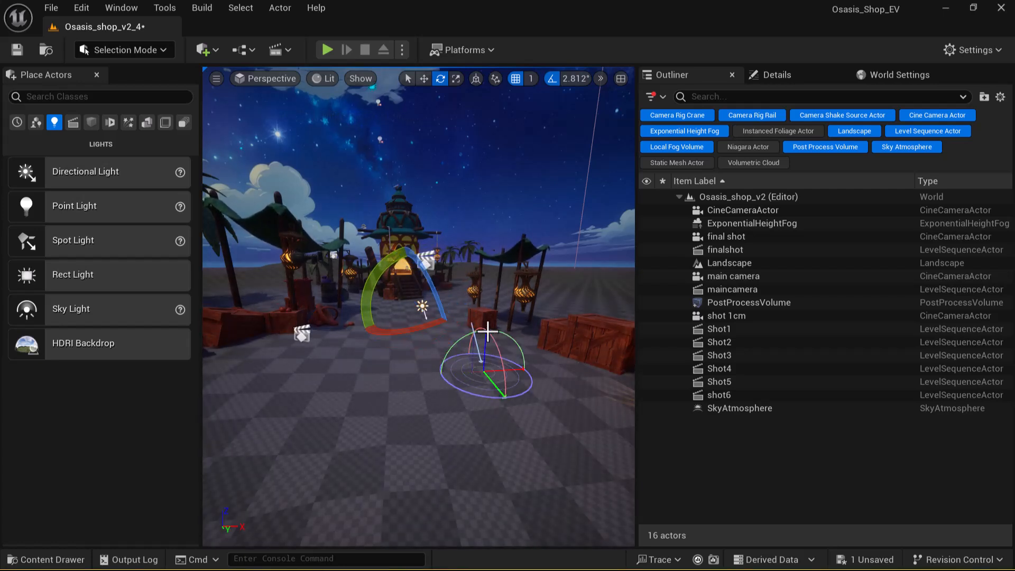
key("ctrl+l")
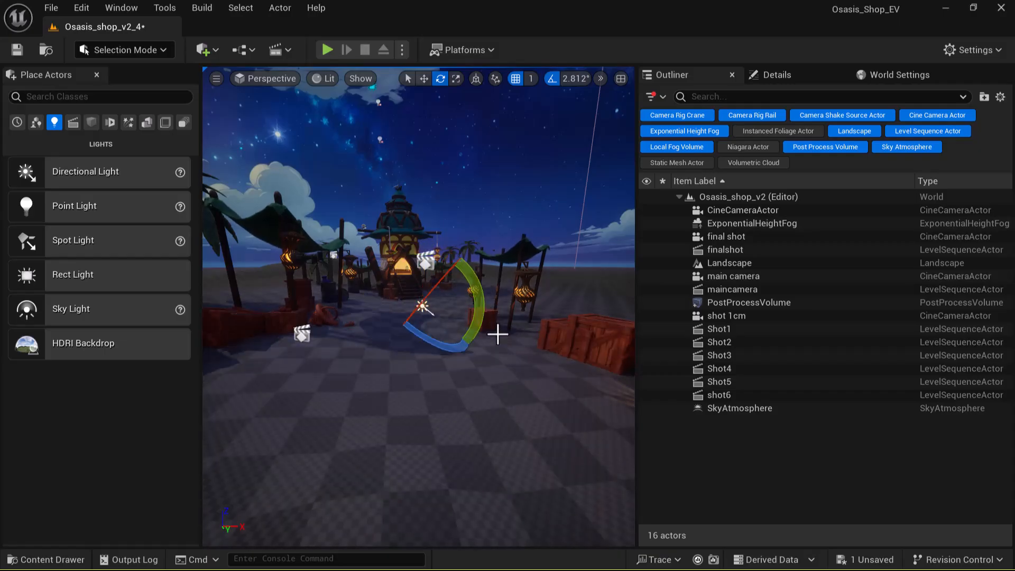
key("ctrl+l")
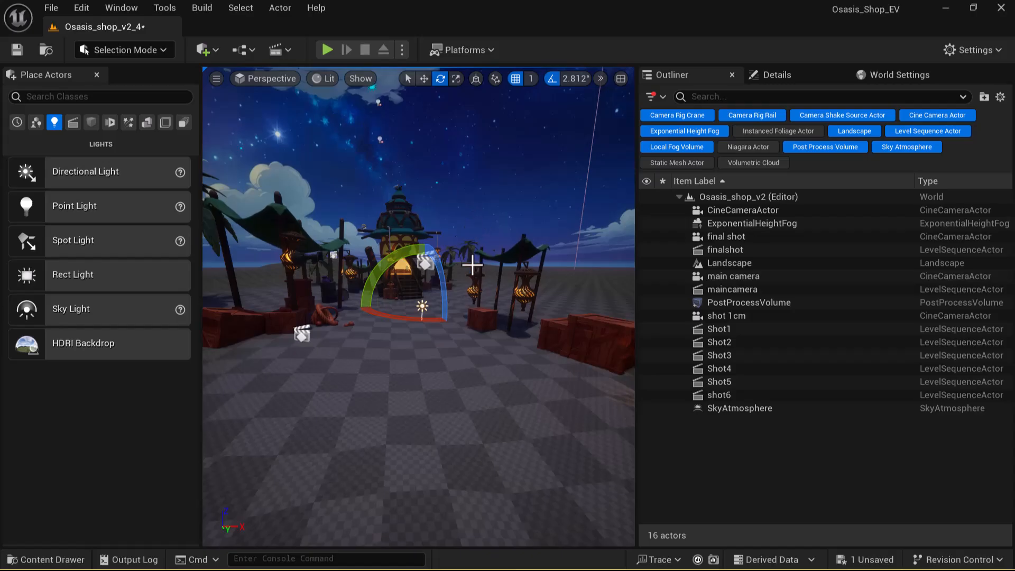
key("w")
scroll(451, 406, "up", 3)
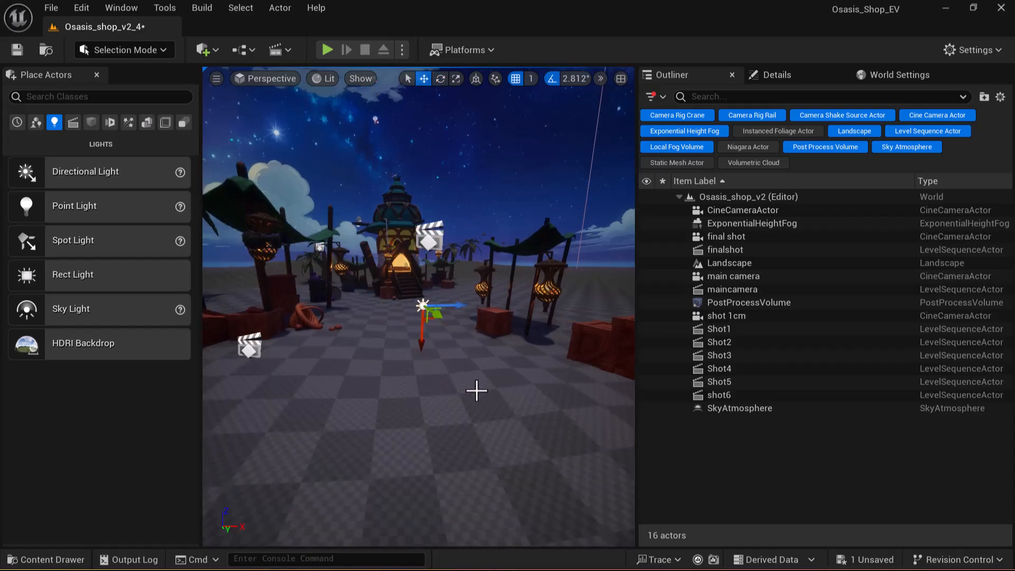
- View the relit oasis scene through the CineCameraActor camera
left_click(277, 79)
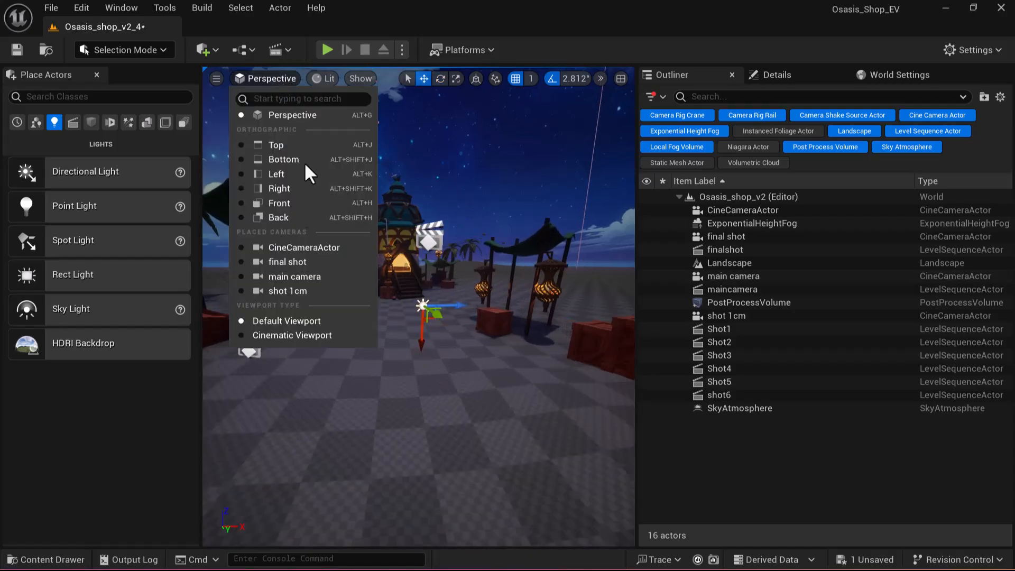
left_click(326, 248)
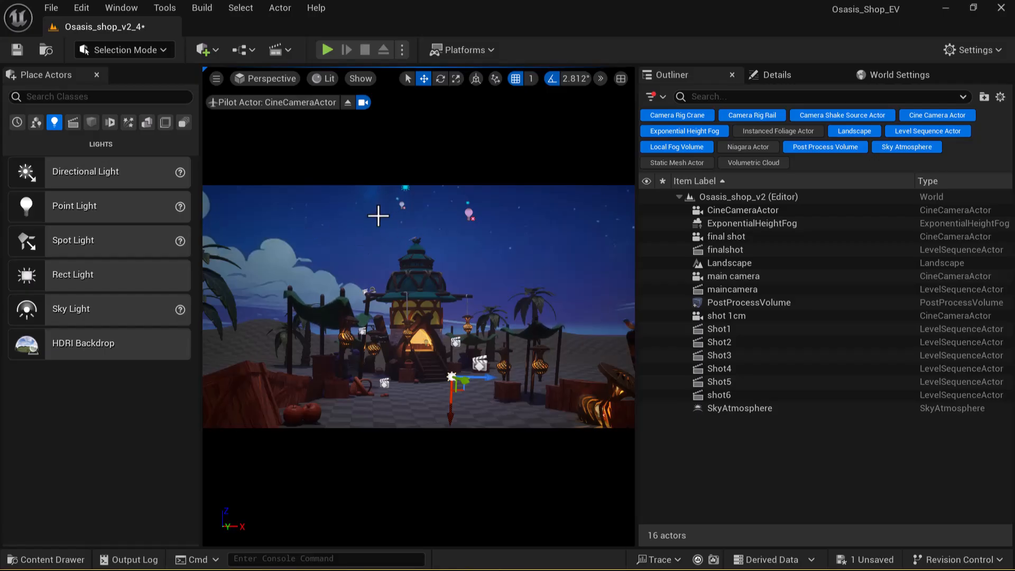
left_click(279, 78)
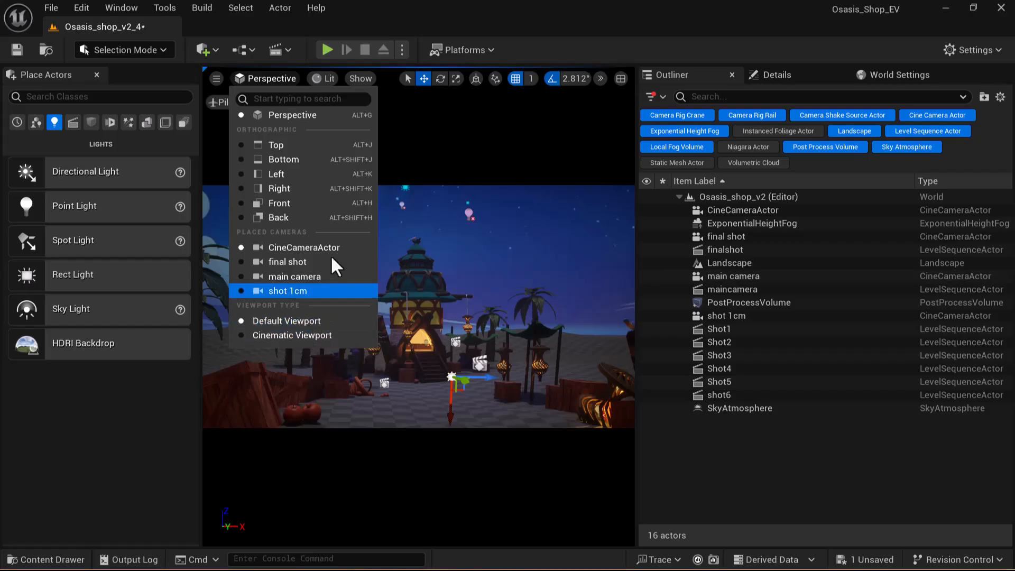
left_click(316, 117)
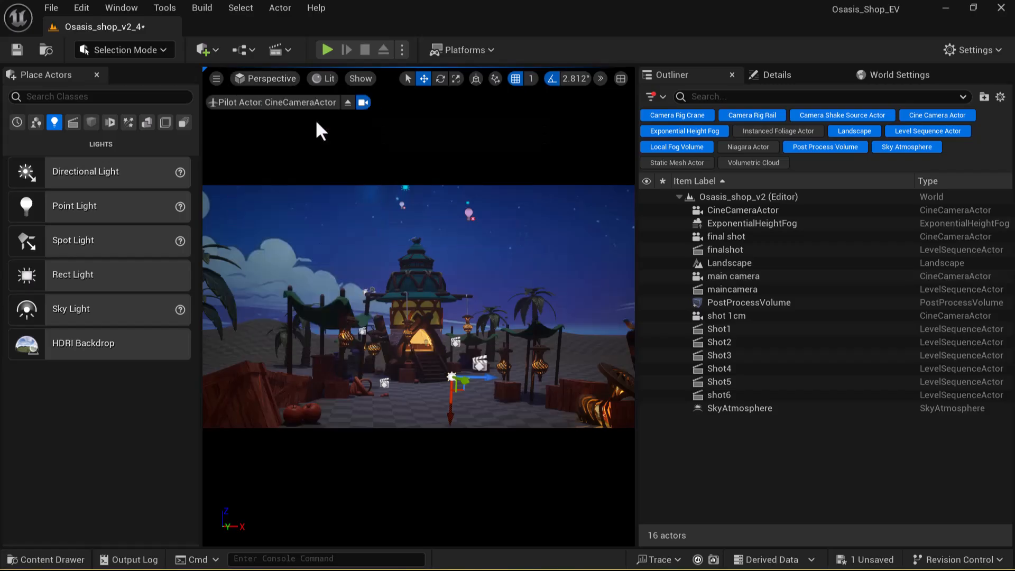
- Switch the viewport type to Cinematic Viewport and select the landscape
left_click(278, 79)
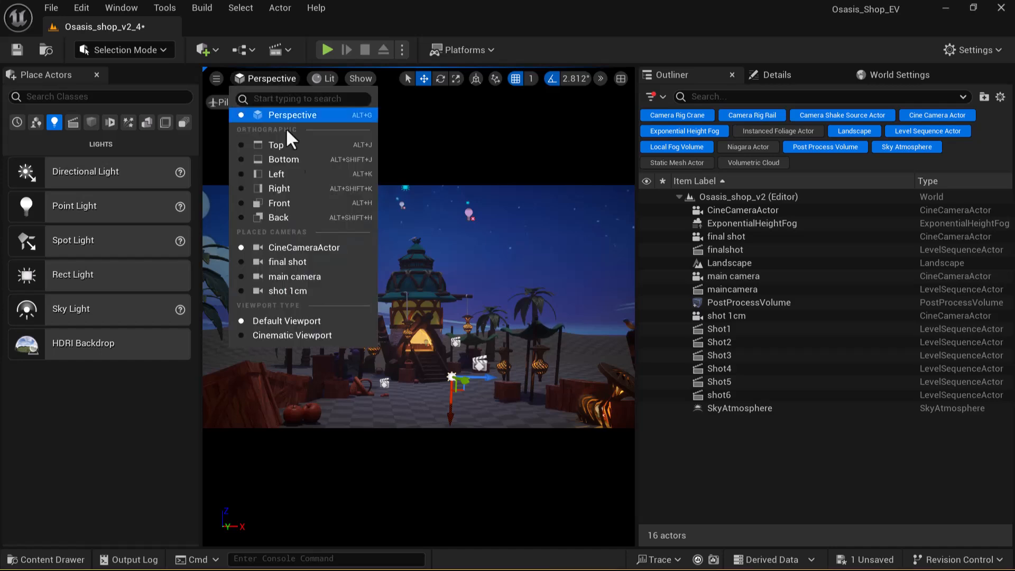
left_click(319, 334)
left_click(270, 78)
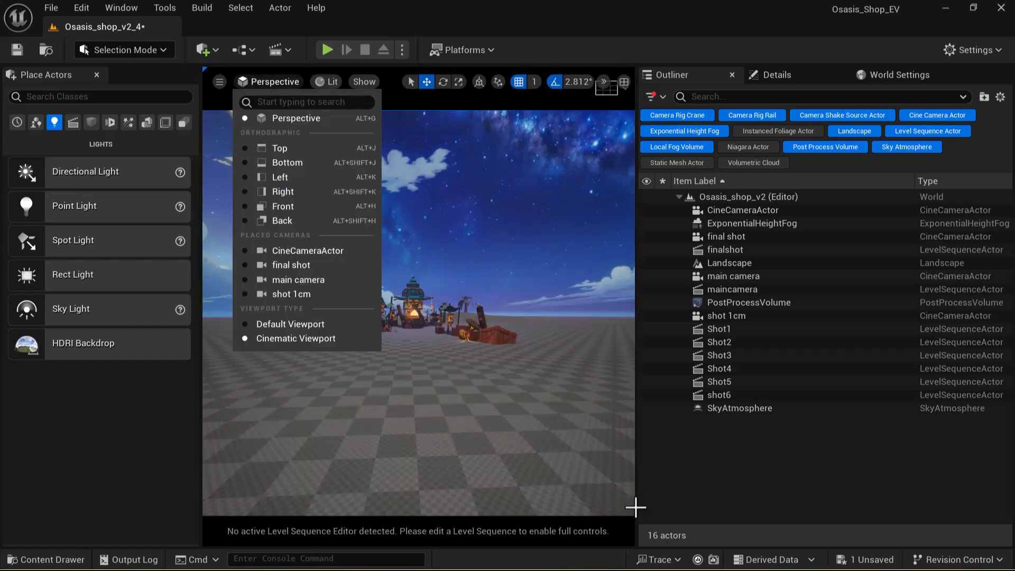
left_click(529, 423)
left_click(440, 417)
- Swing the directional light to different angles near the house so its shadows fall in new directions
scroll(469, 374, "up", 8)
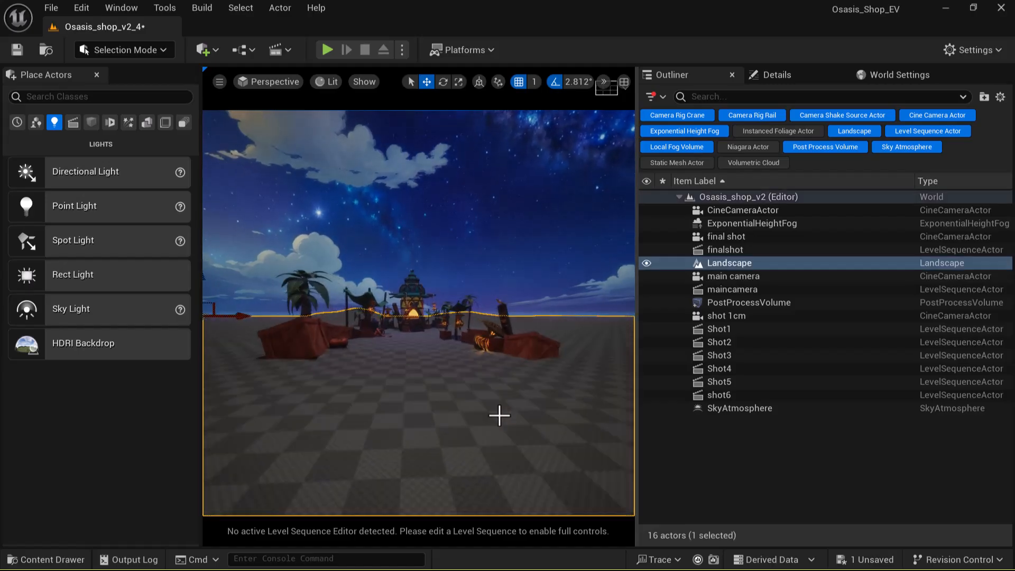
scroll(496, 402, "up", 10)
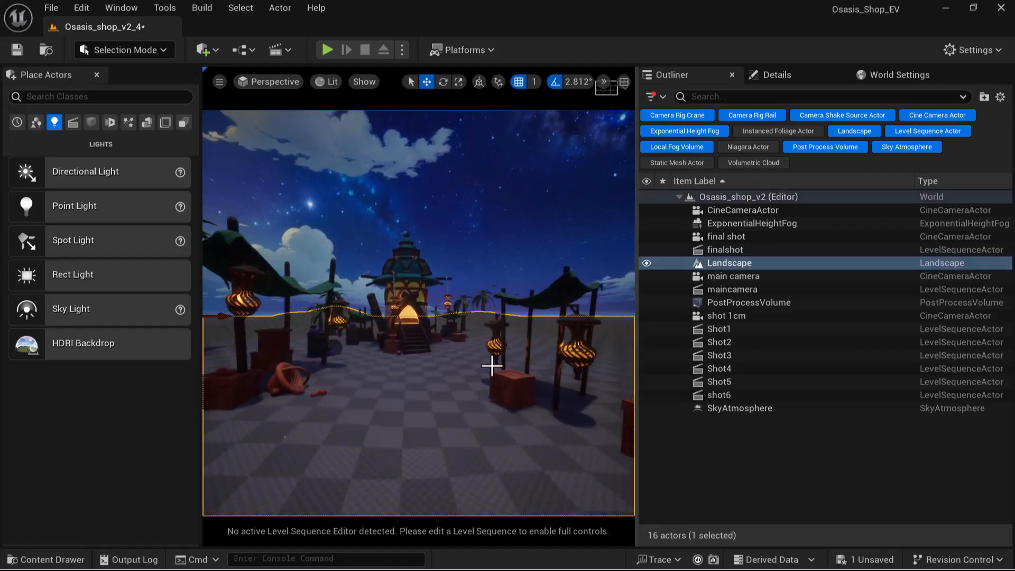
scroll(467, 408, "up", 6)
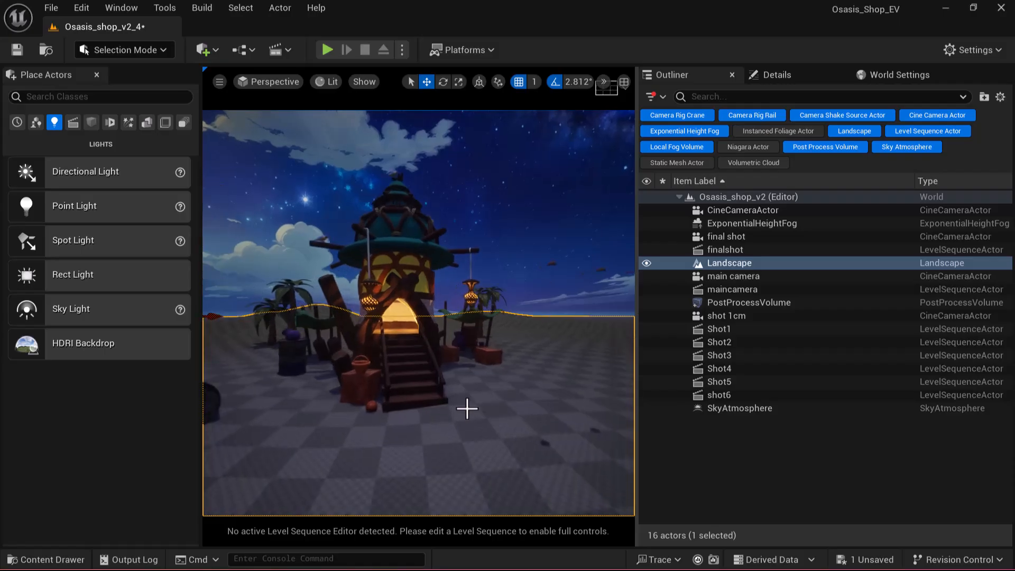
key("ctrl+l")
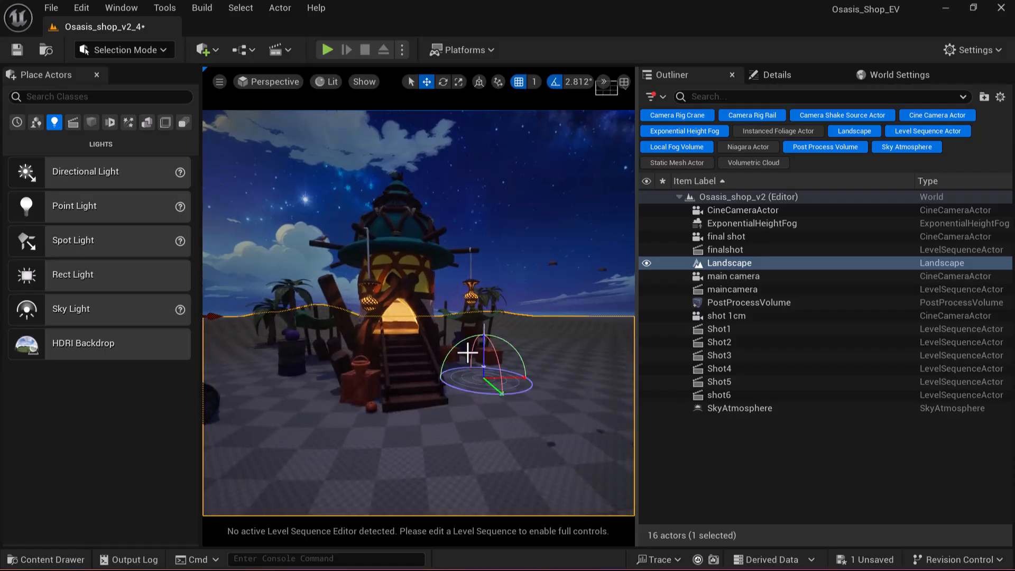
scroll(478, 366, "down", 4)
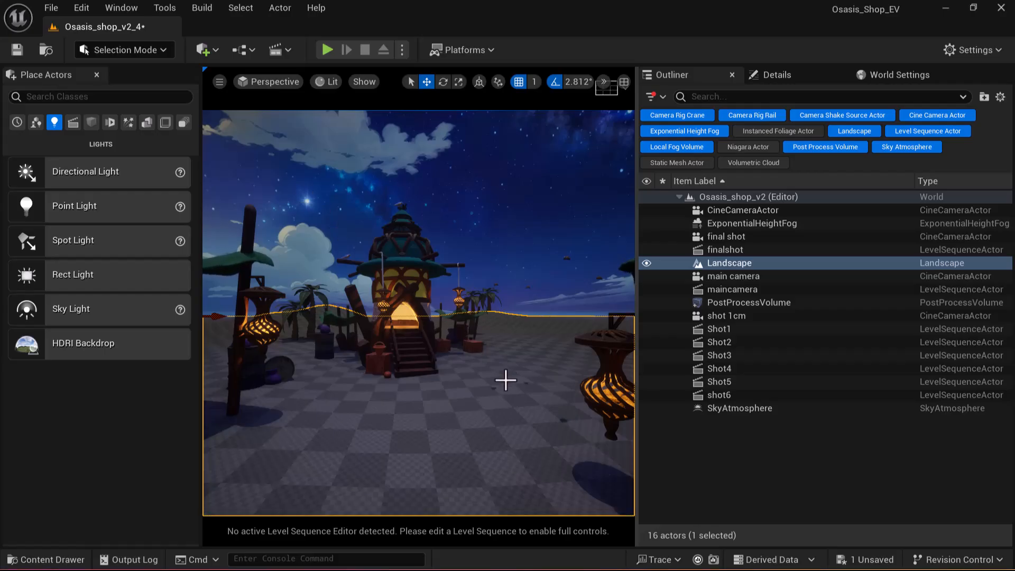
key("ctrl+l")
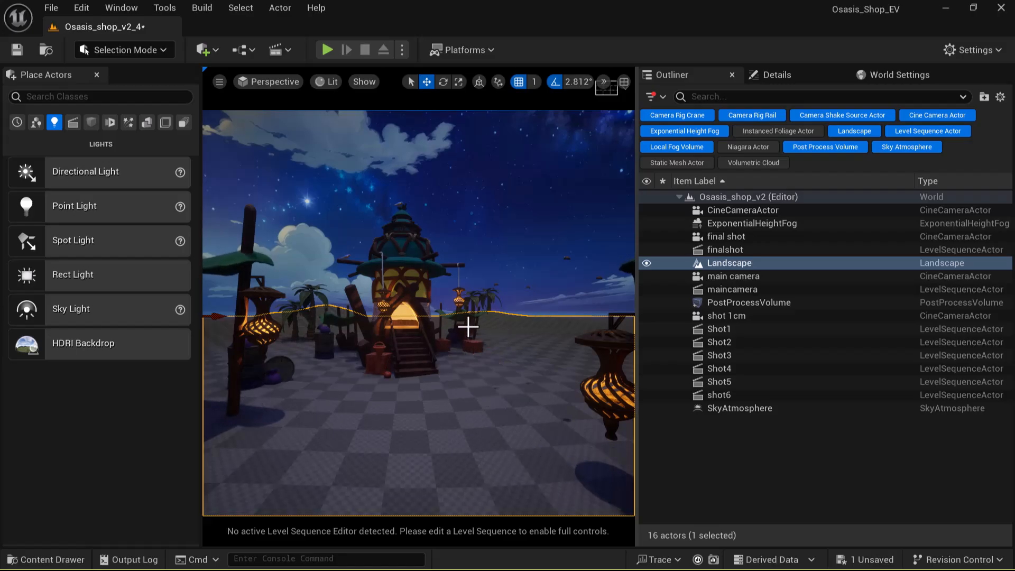
key("ctrl+z")
key("ctrl+z")
key("ctrl+z")
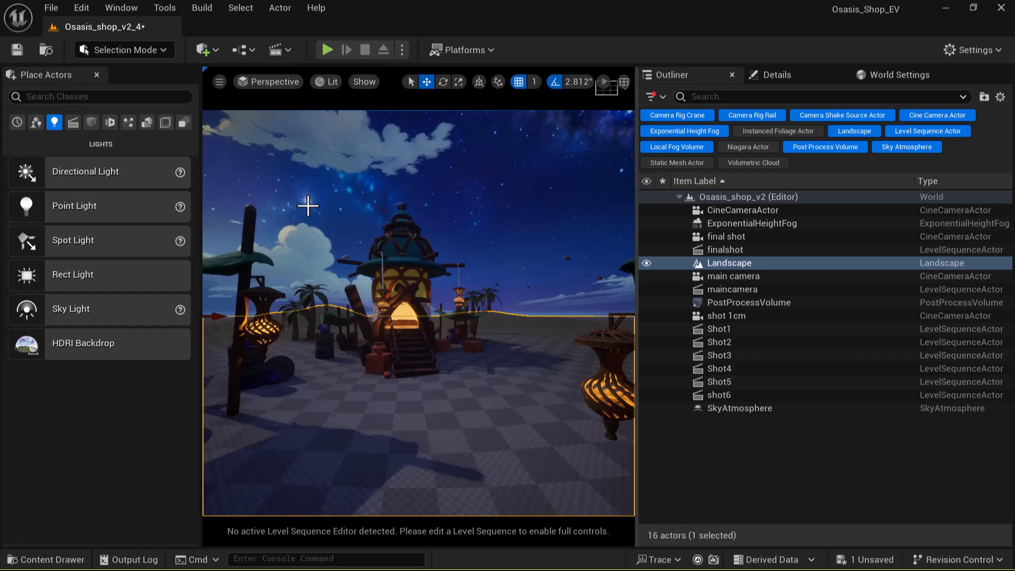
scroll(505, 411, "up", 4)
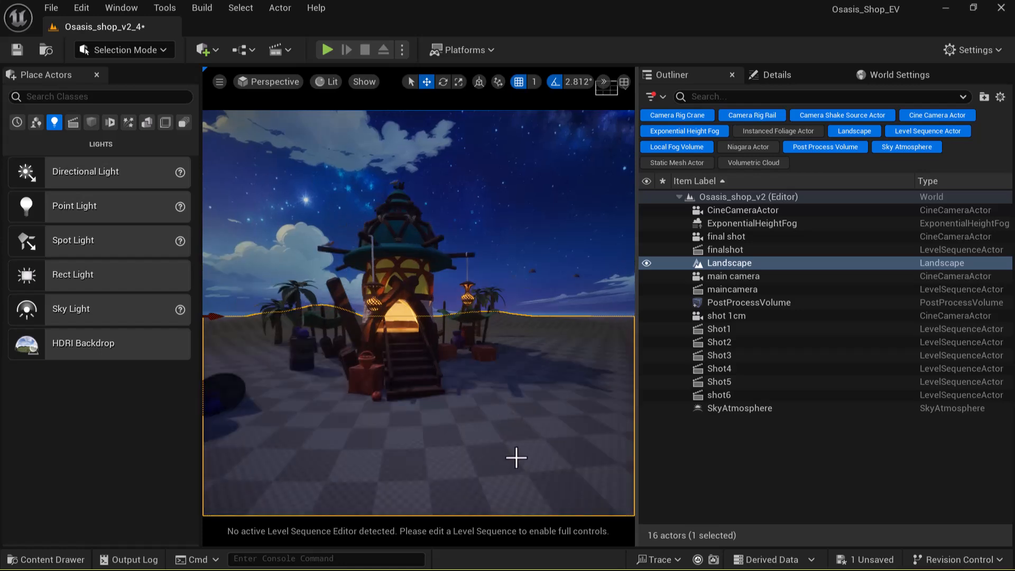
- Select the house and examine its lighting and cast shadows from several angles and distances
left_click_drag(505, 412, 473, 467, "alt")
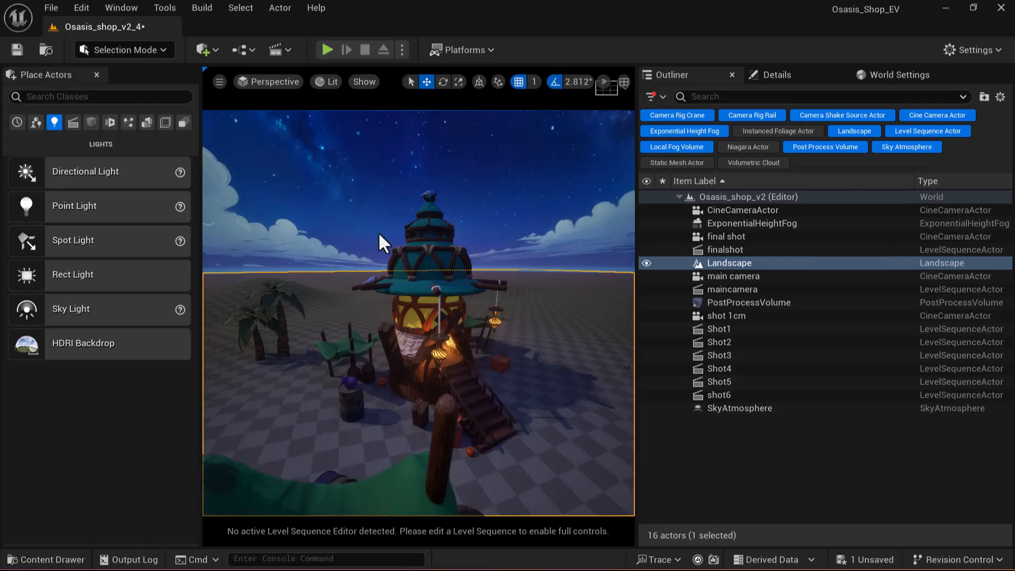
key("alt+Tab")
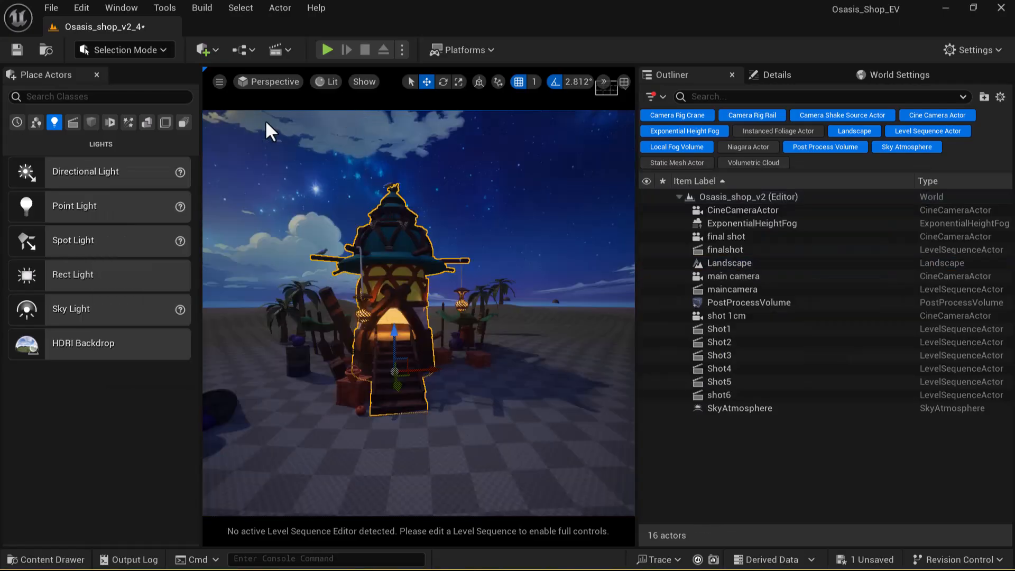
left_click_drag(577, 389, 391, 199, "alt")
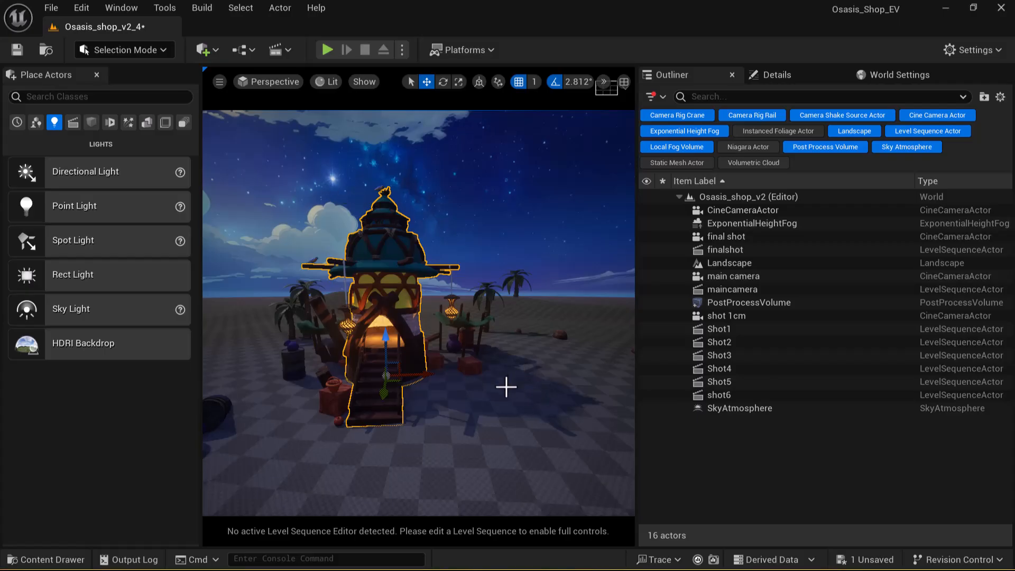
scroll(492, 417, "down", 5)
mouse_move(492, 417)
left_mouse_down("alt")
mouse_move(608, 431)
mouse_move(491, 426)
left_mouse_up("alt")
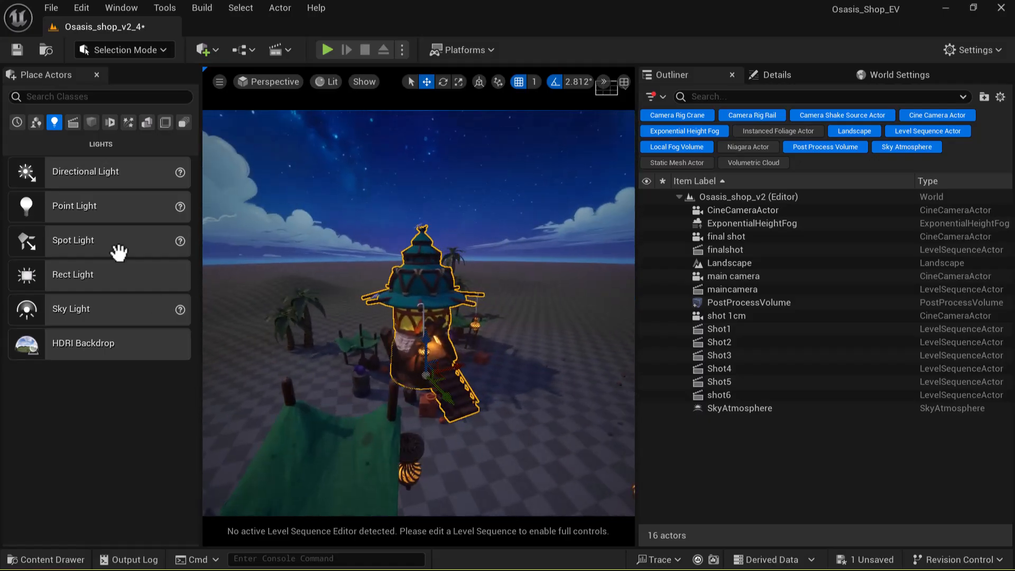
scroll(512, 347, "down", 6)
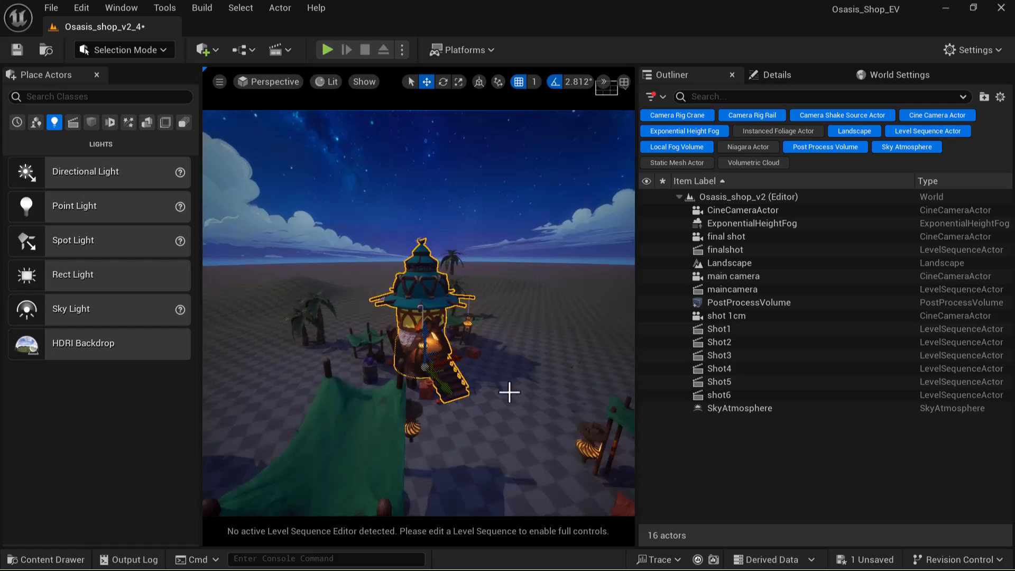
left_click_drag(512, 347, 476, 322, "alt")
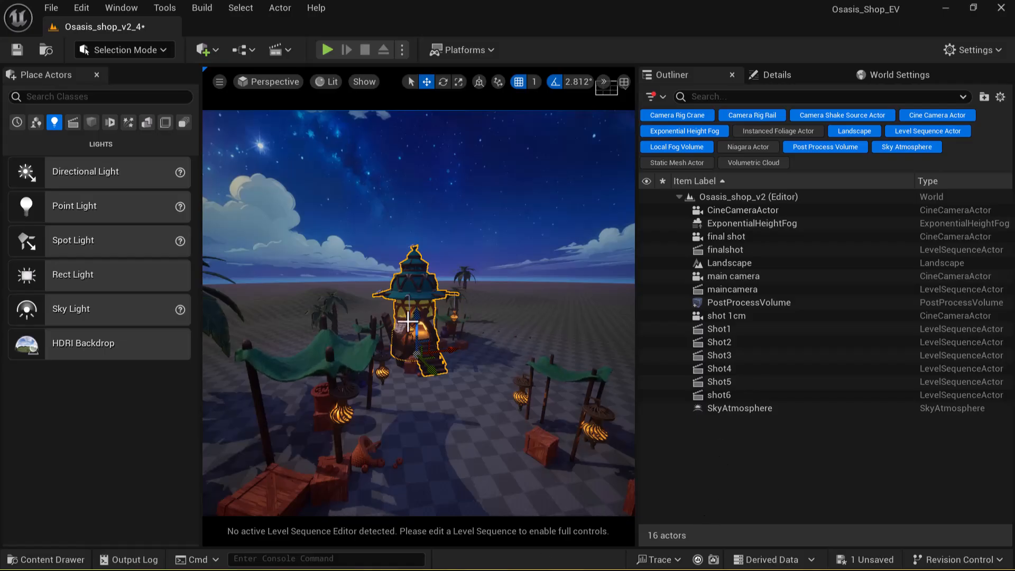
scroll(446, 383, "up", 4)
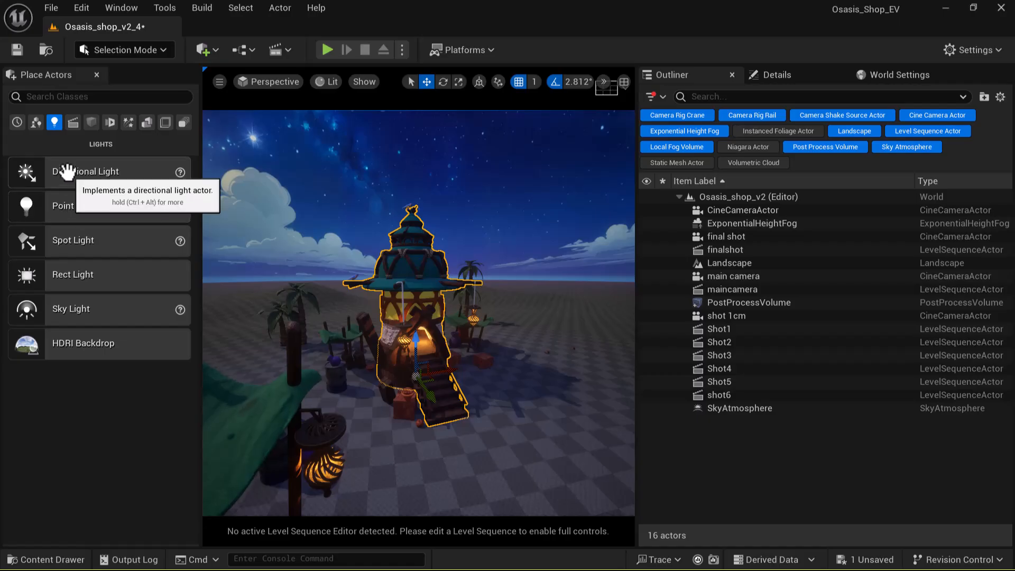
- Place a second directional light on the ground beside the house's stairs and focus the view on it
left_click_drag(67, 171, 277, 337)
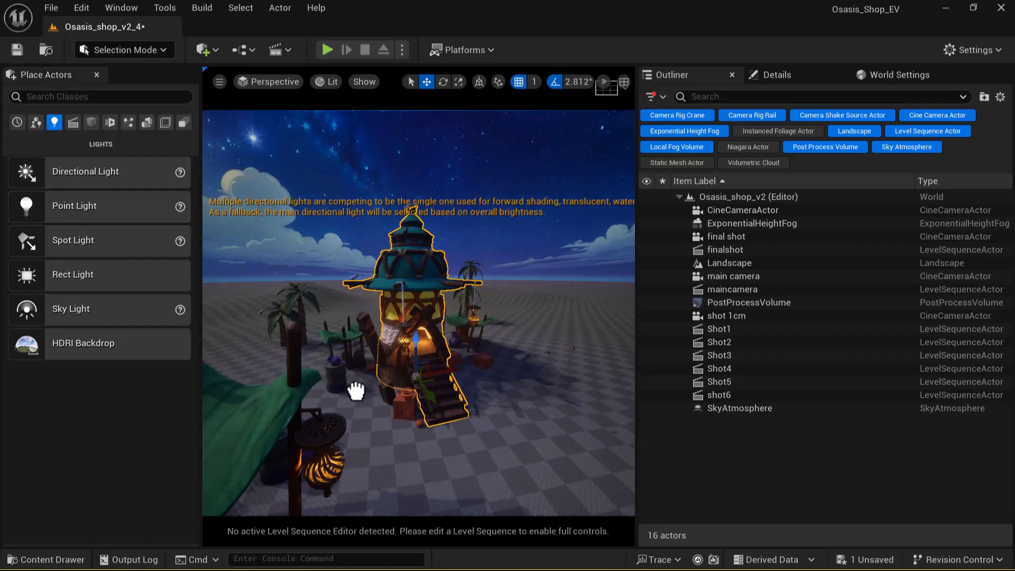
left_click_drag(360, 390, 358, 394)
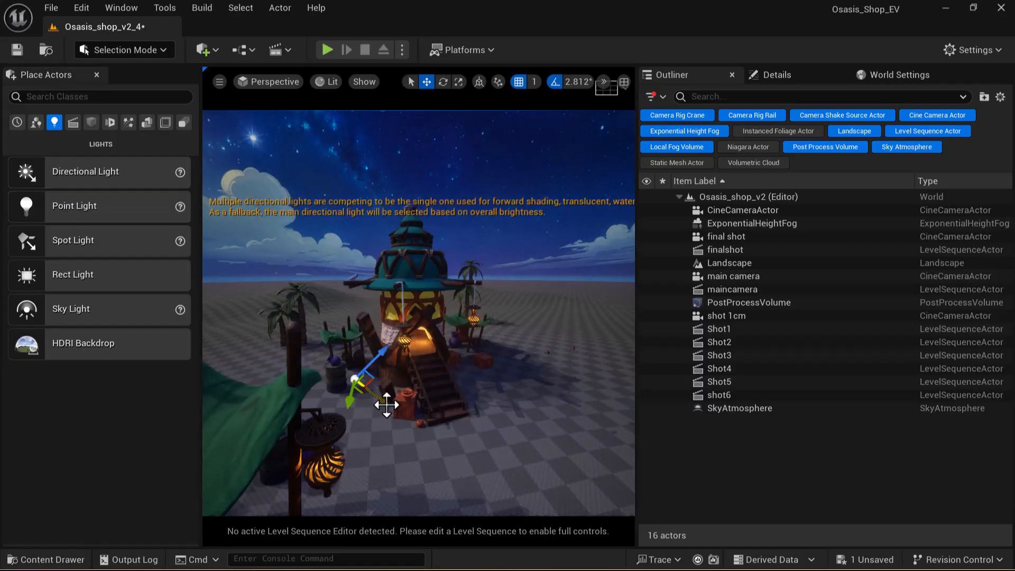
key("f")
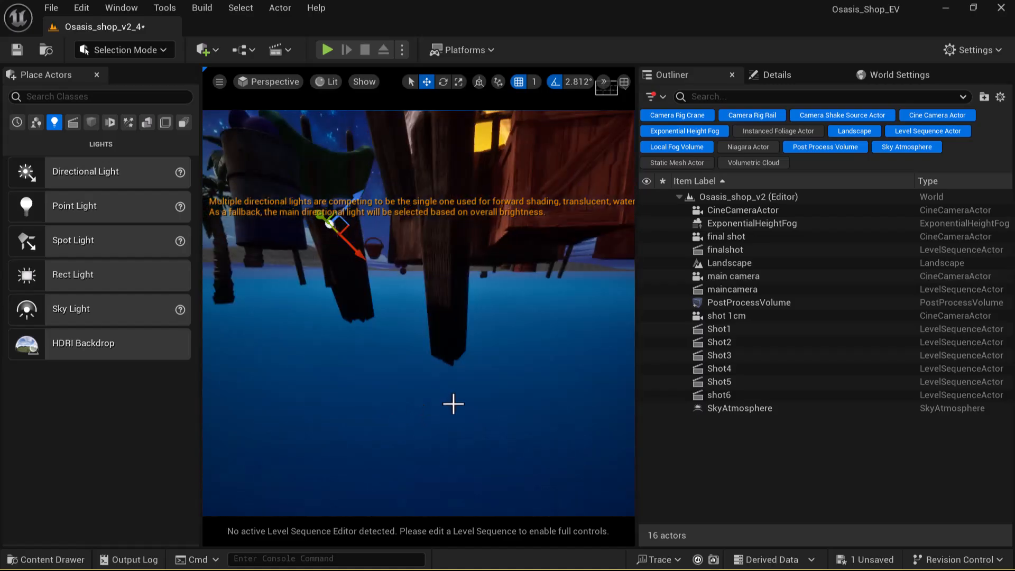
- Scale the second directional light to 20 on all axes, and increase the scale to 100 on all axes
scroll(430, 351, "down", 3)
scroll(418, 312, "down", 2)
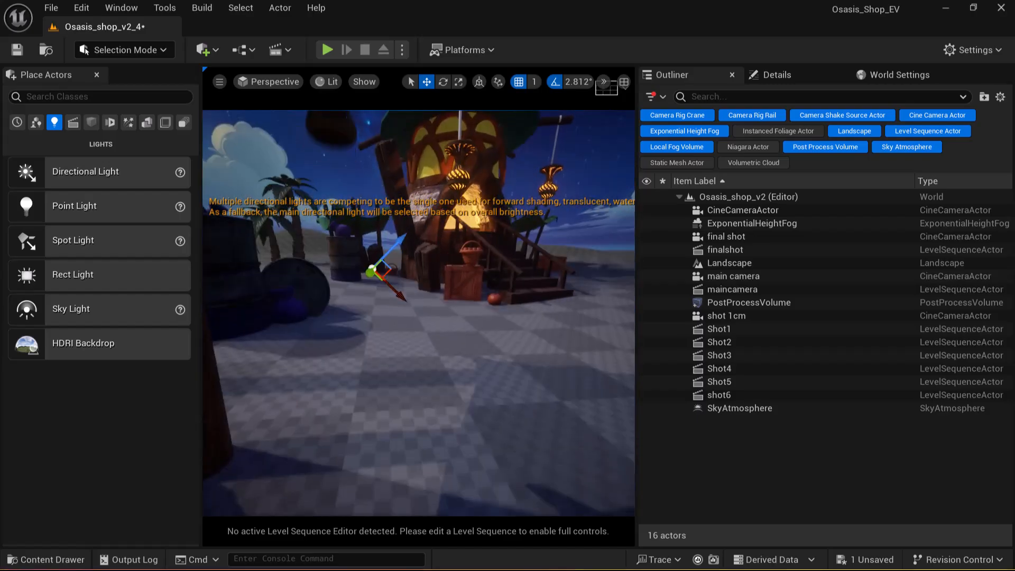
key("r")
left_click_drag(416, 379, 442, 257, "alt")
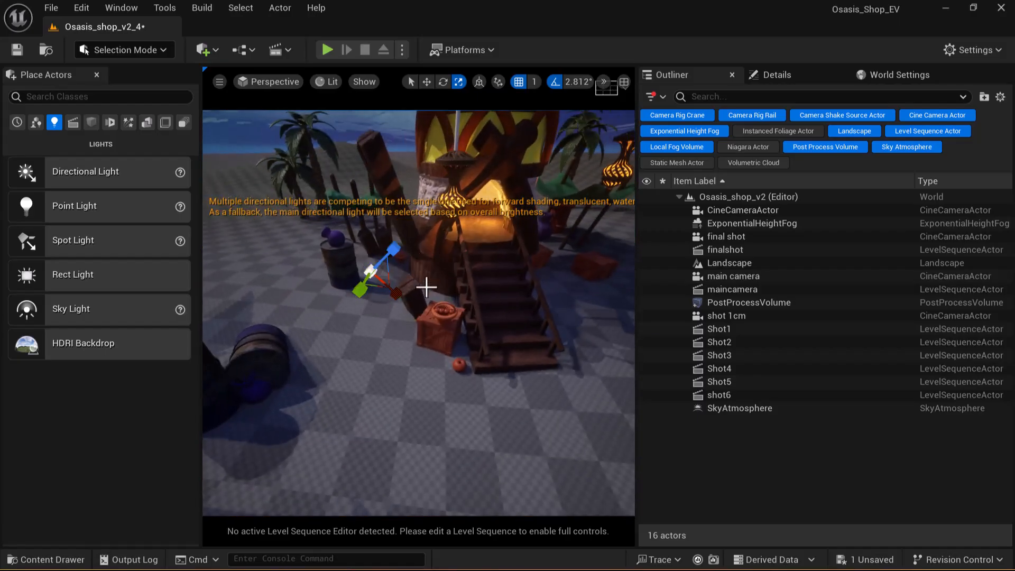
left_click(786, 74)
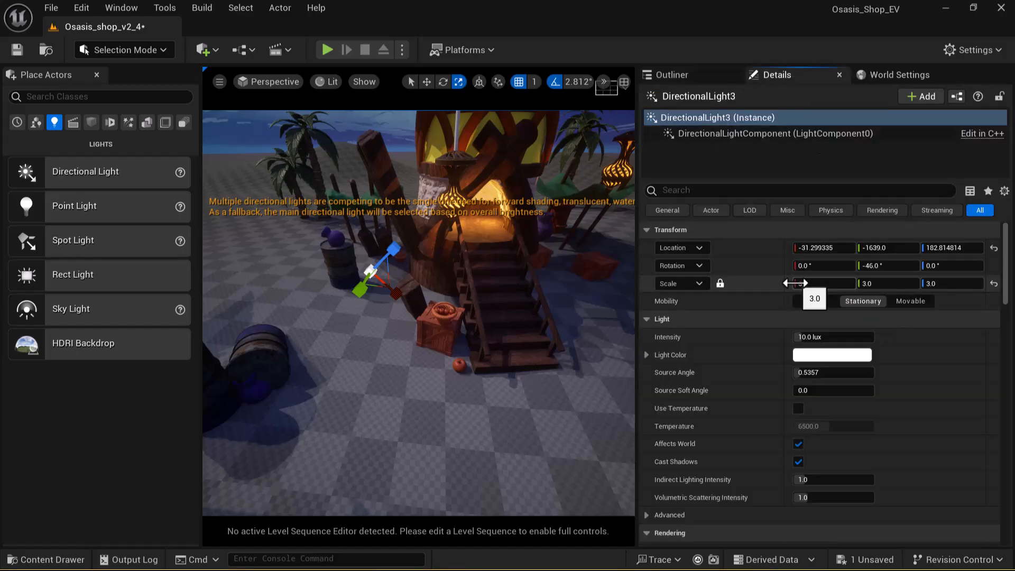
left_click(817, 284)
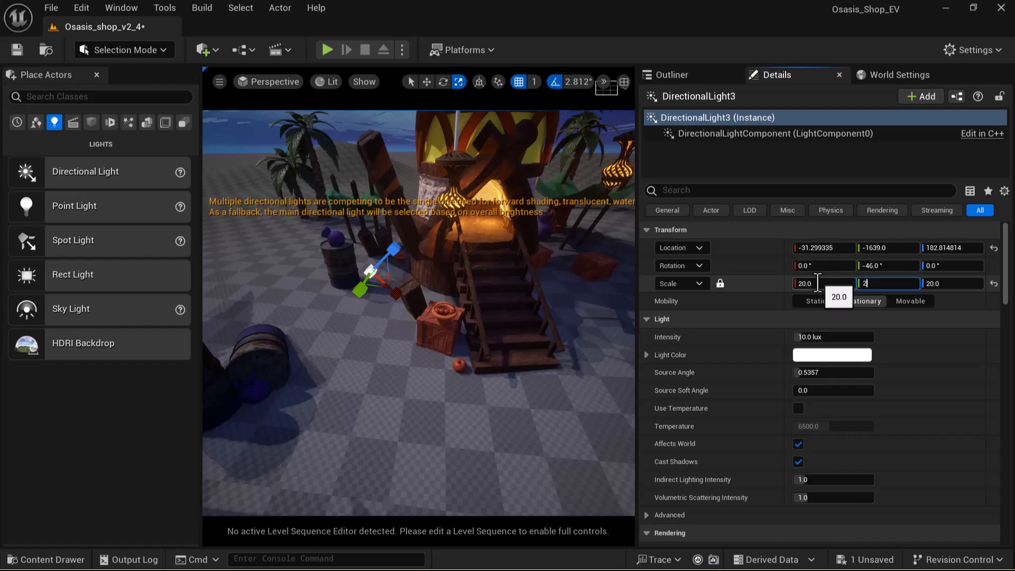
type("0")
key("Return")
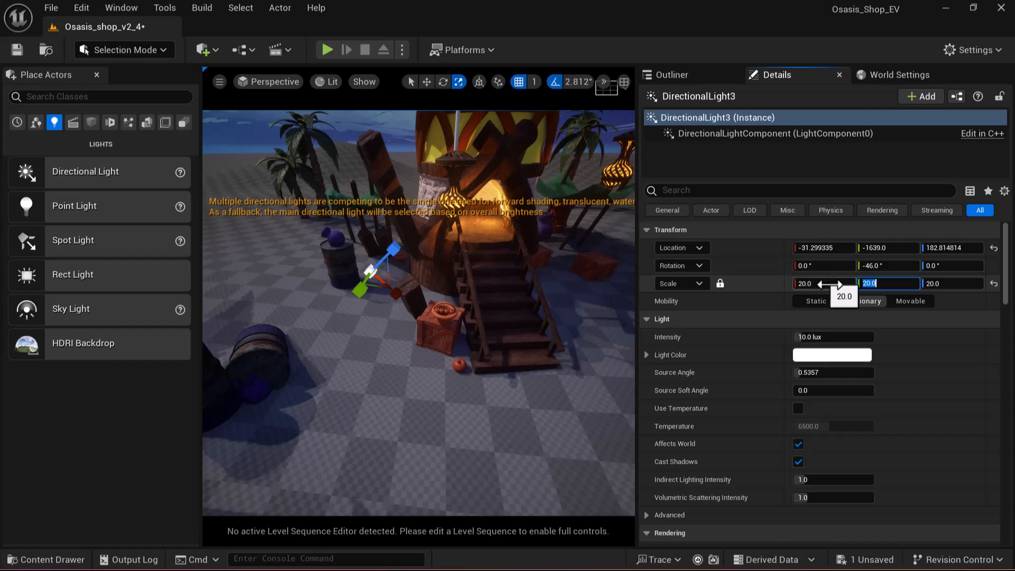
left_click(804, 284)
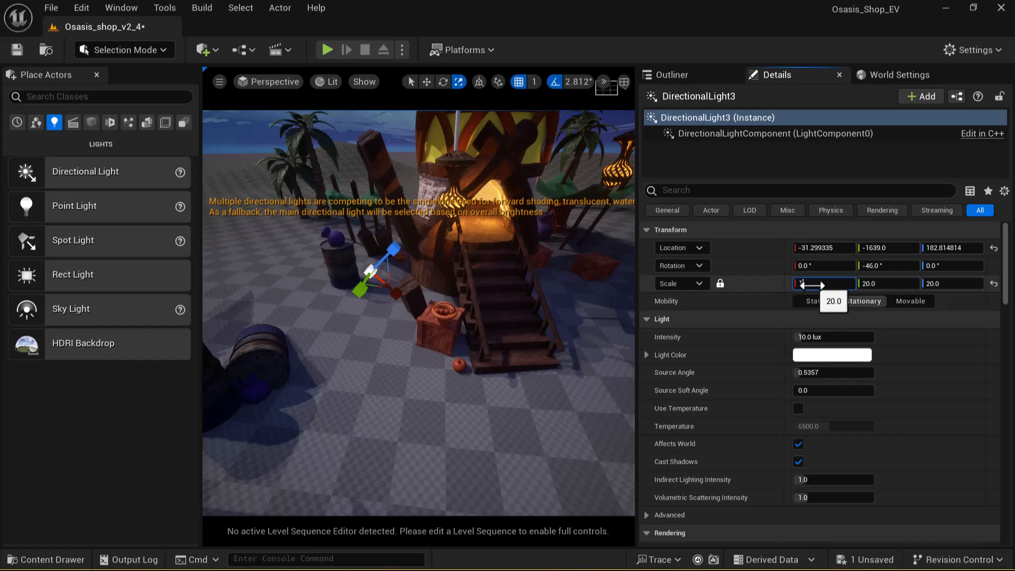
scroll(349, 299, "up", 4)
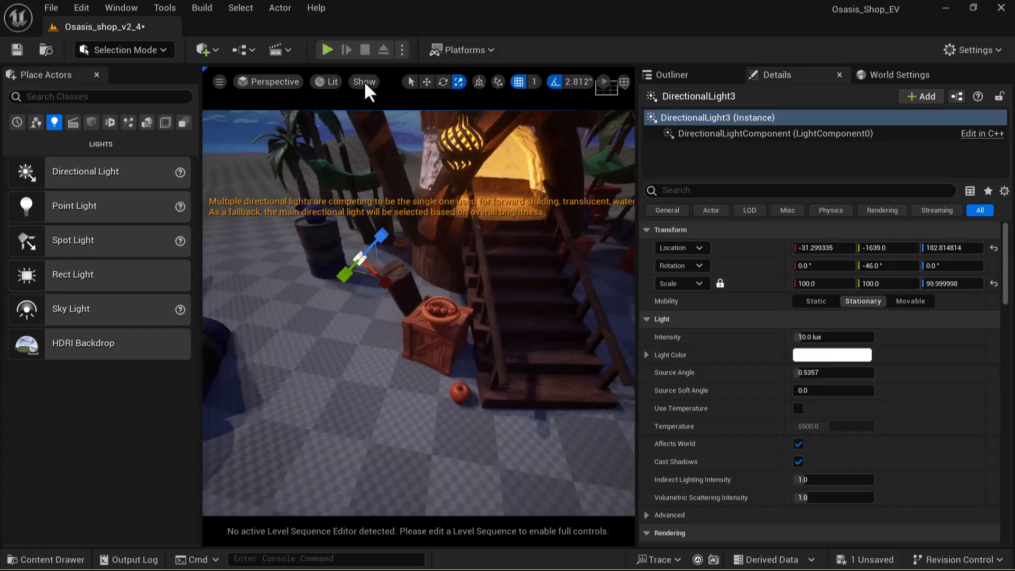
left_click(363, 83)
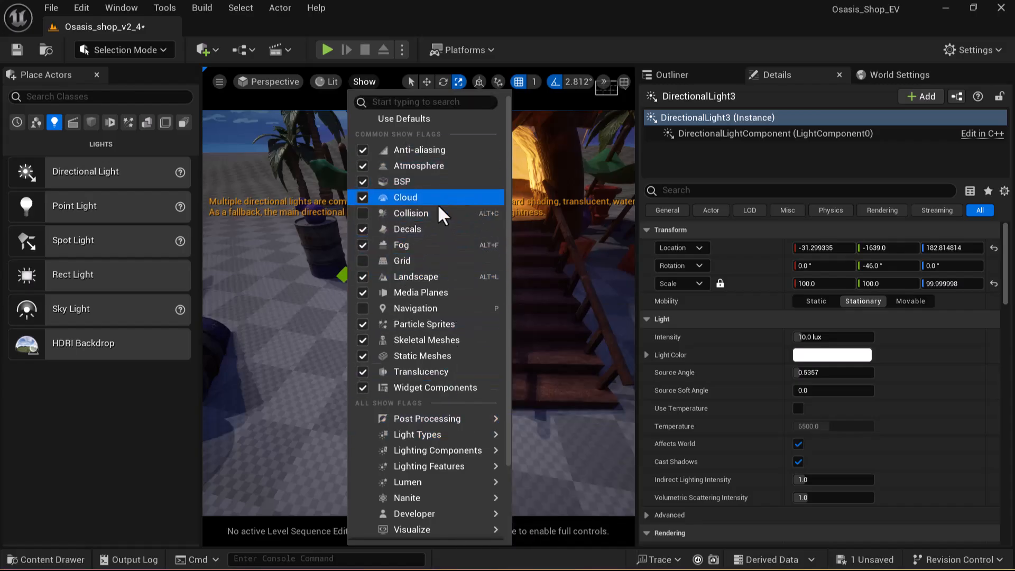
left_click(422, 33)
left_click_drag(449, 346, 341, 248, "alt")
scroll(398, 340, "up", 5)
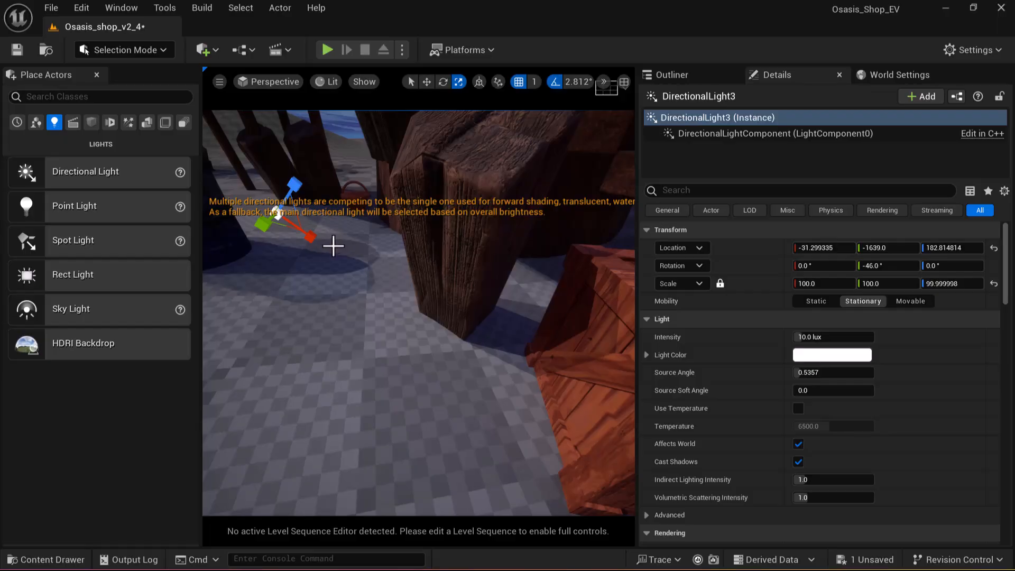
key("e")
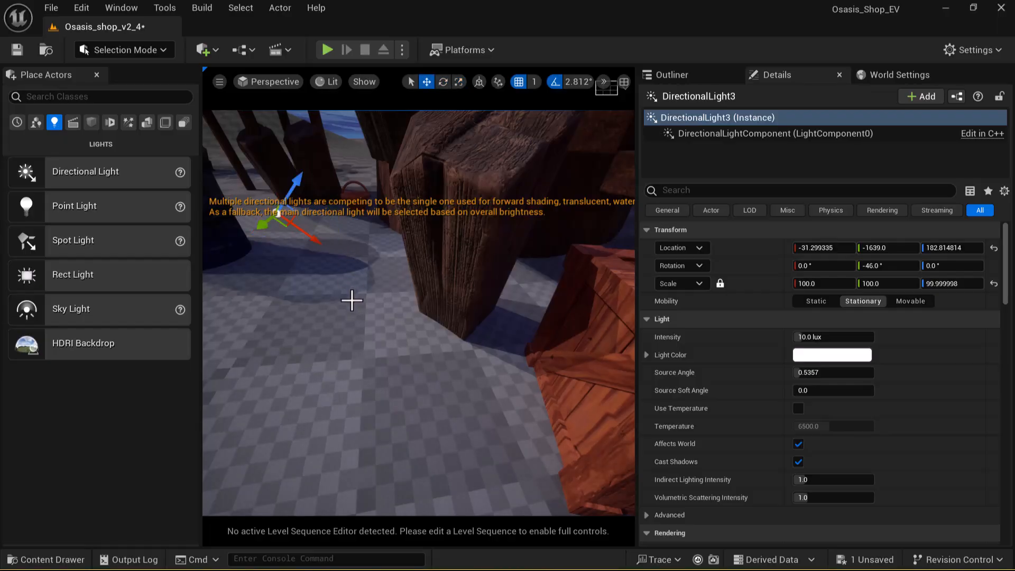
- Include instanced foliage, Niagara, static mesh and volumetric cloud actors in the level's filtered actor list
left_click(687, 75)
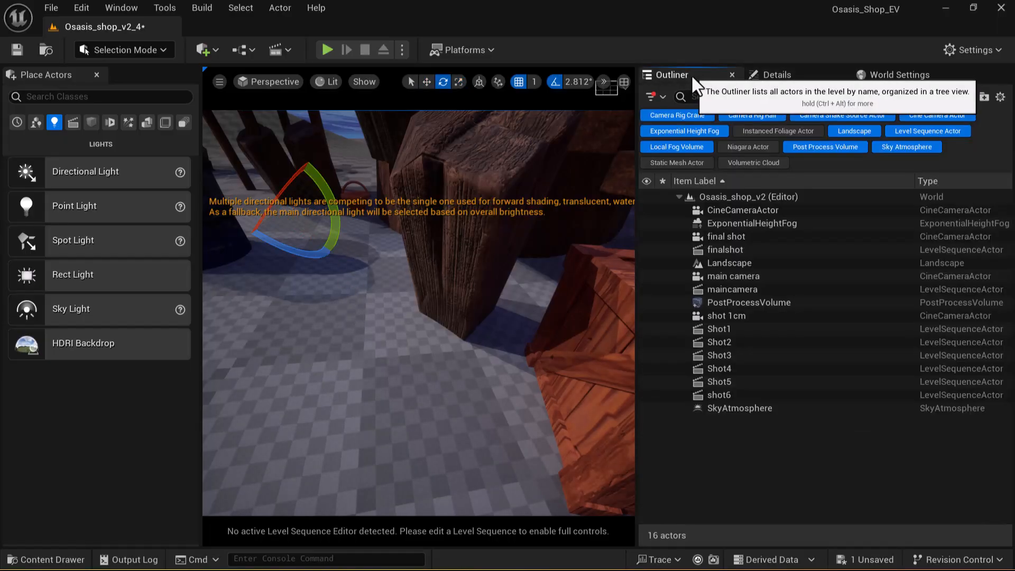
left_click(677, 164)
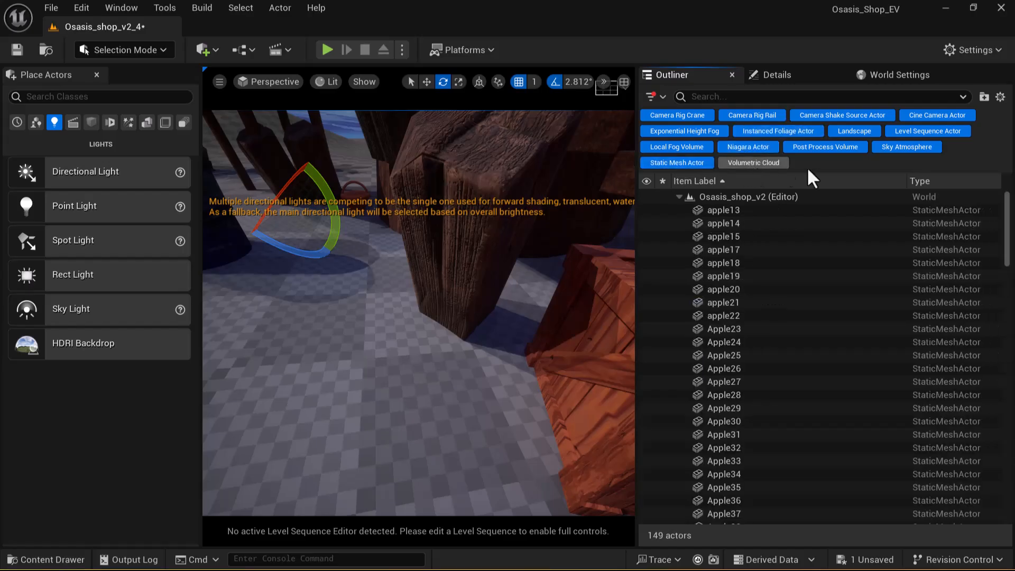
scroll(361, 311, "up", 1)
scroll(392, 299, "down", 1)
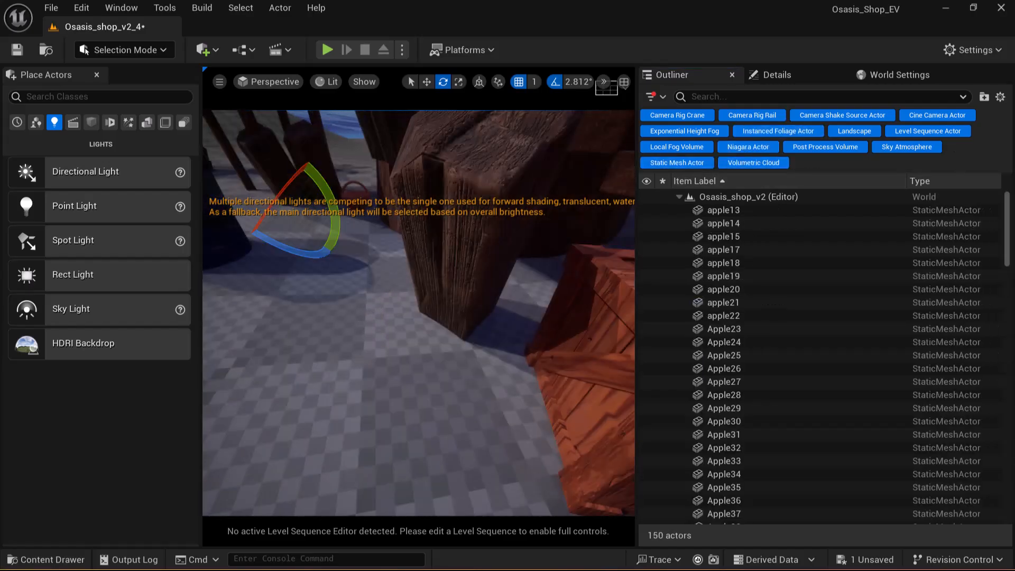
- Raise the directional light above the ground to roof height beside the house, at about X 57 and Z 1157
scroll(347, 310, "down", 2)
key("w")
scroll(369, 311, "down", 4)
left_click_drag(370, 311, 535, 354, "alt")
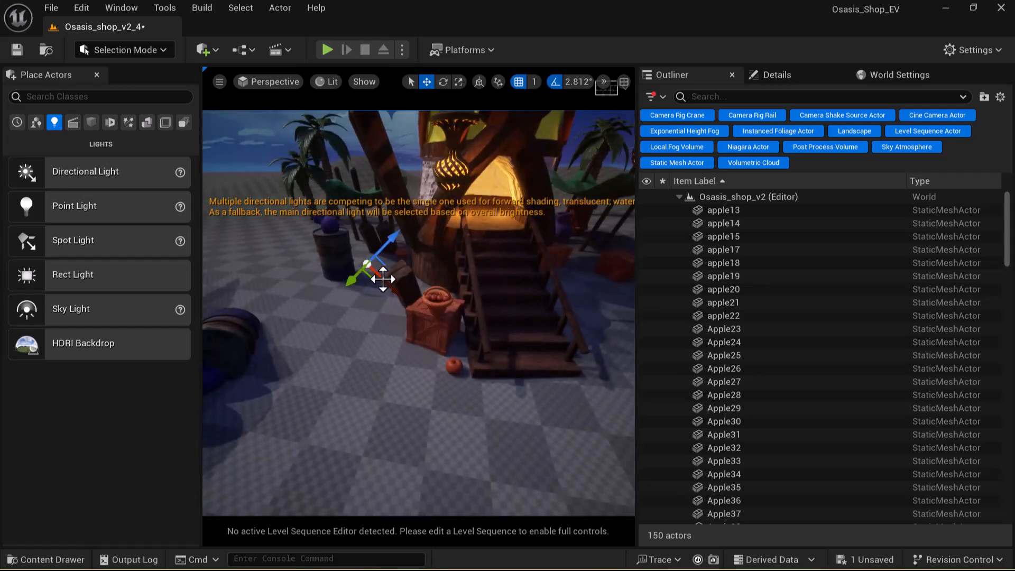
left_click_drag(385, 284, 324, 191)
scroll(359, 243, "down", 3)
left_click_drag(385, 316, 404, 319, "alt")
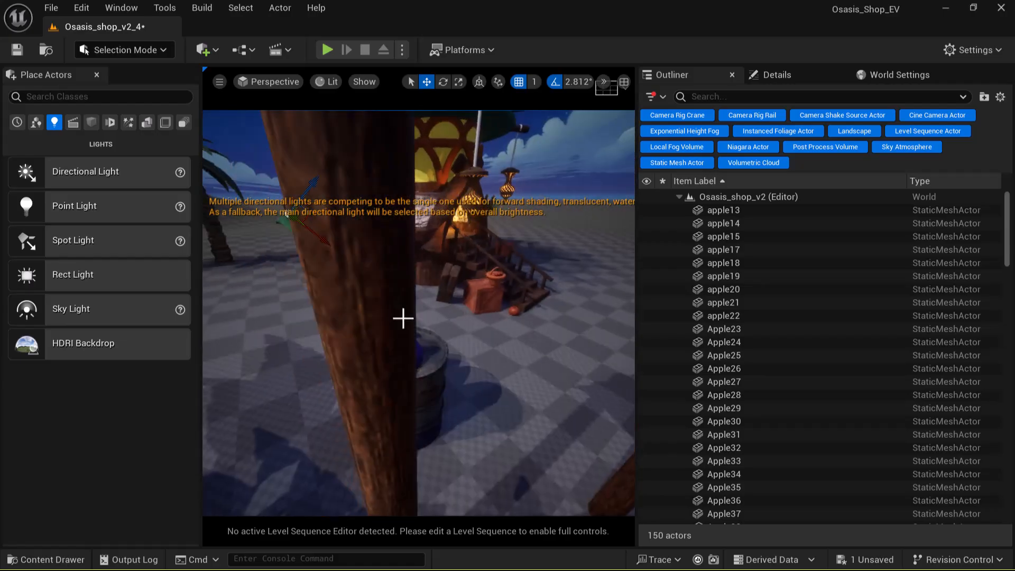
scroll(403, 318, "down", 3)
left_click_drag(304, 353, 392, 354, "alt")
left_click_drag(388, 224, 455, 143)
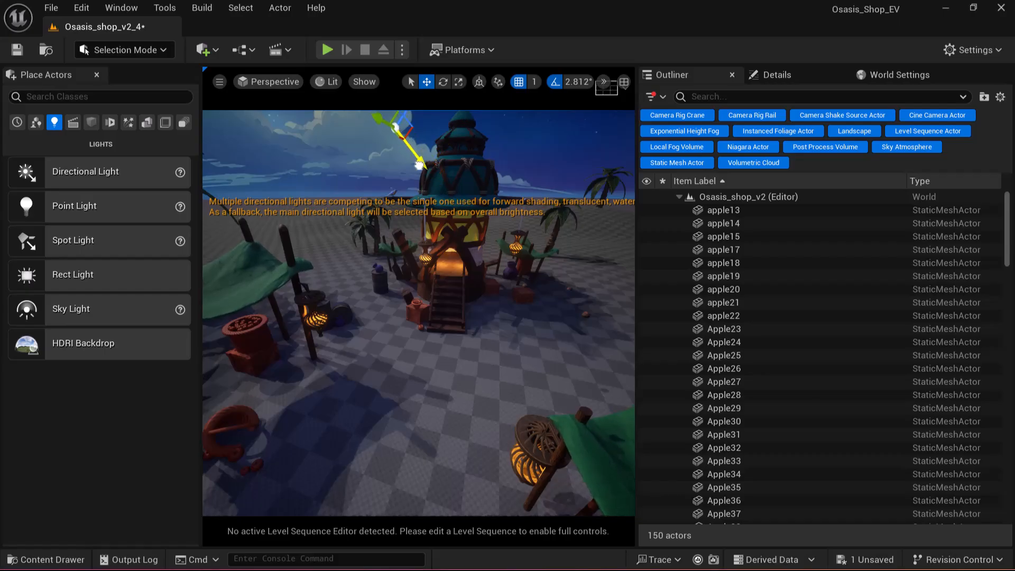
left_click_drag(421, 181, 426, 235, "alt")
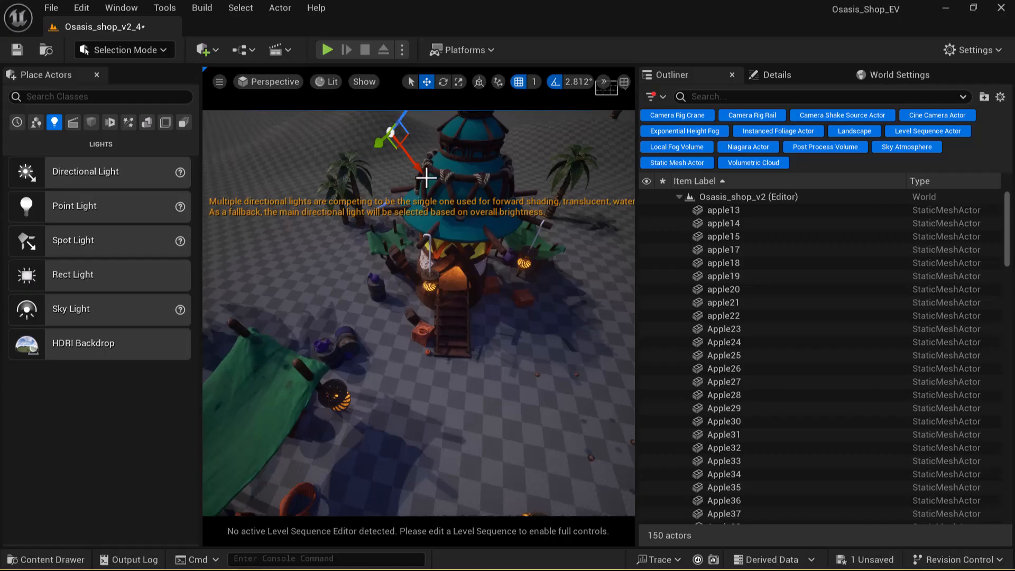
- Increase the directional light's intensity to about 59.3 lux and check the shadows around the house
left_click(778, 74)
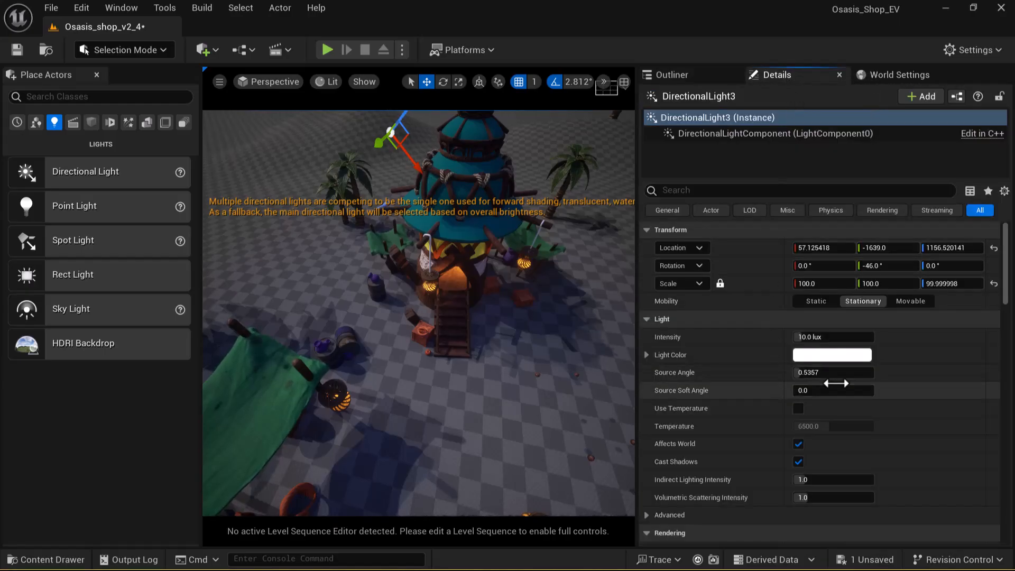
left_click_drag(800, 337, 843, 337)
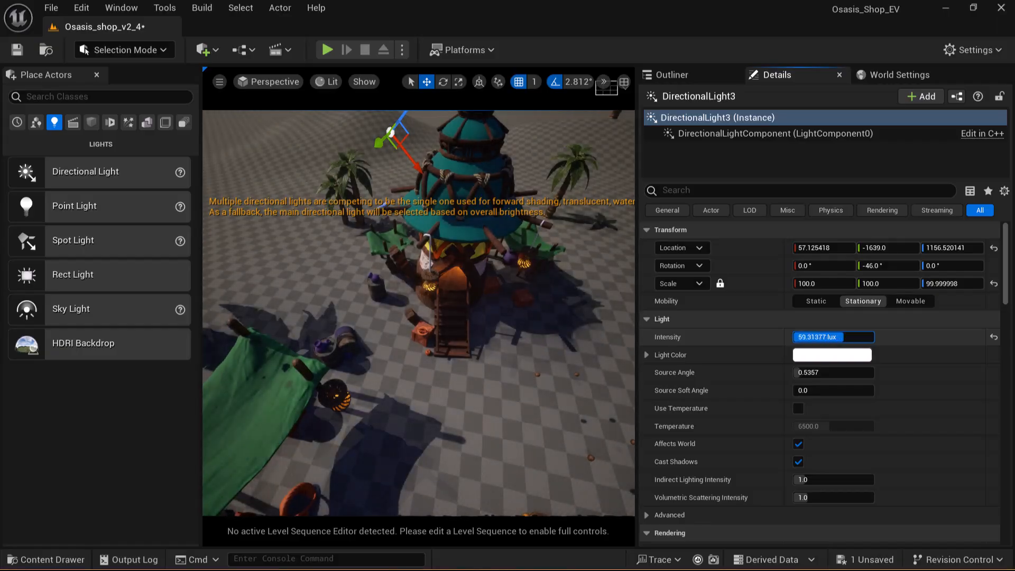
left_click_drag(576, 355, 505, 314, "alt")
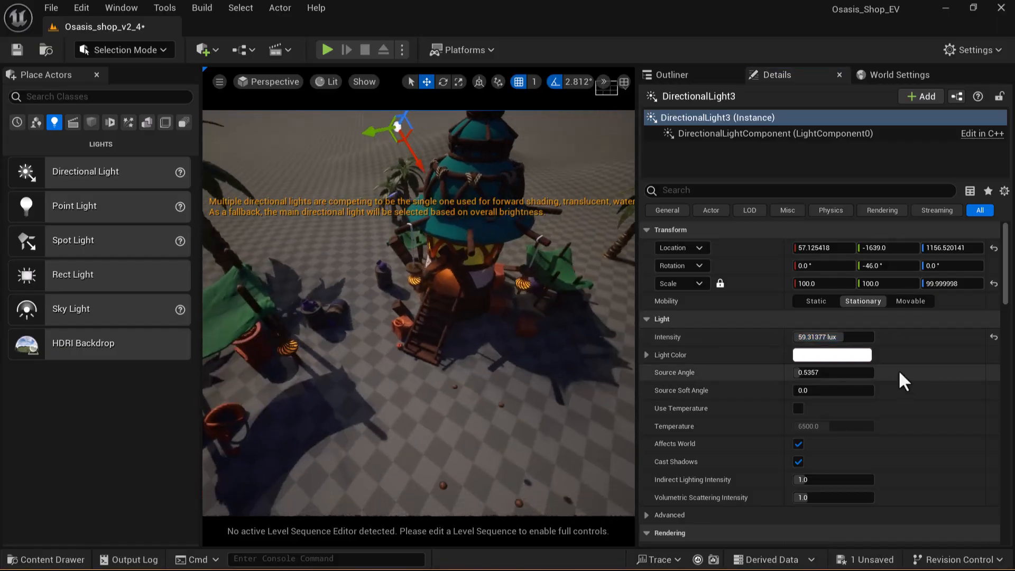
- Sample a light color for the directional light from the night sky using the color picker's eyedropper
left_click(860, 356)
left_click_drag(439, 380, 440, 338, "alt")
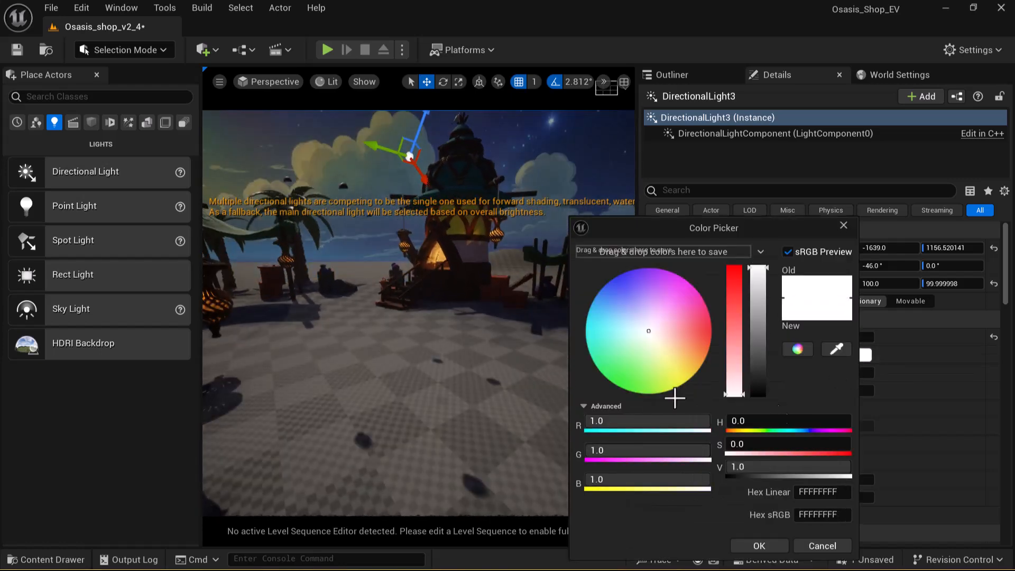
left_click(835, 349)
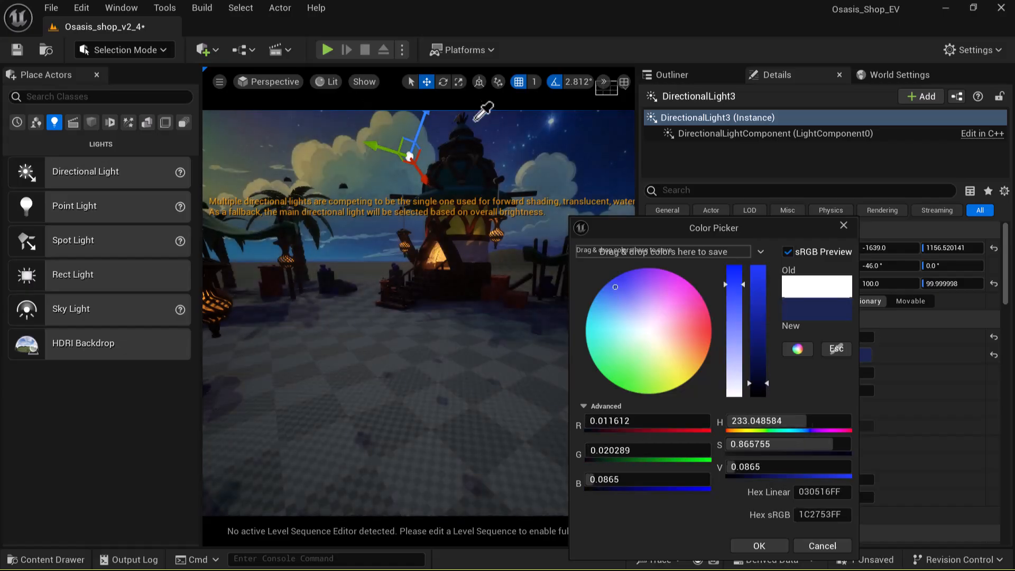
left_click(550, 121)
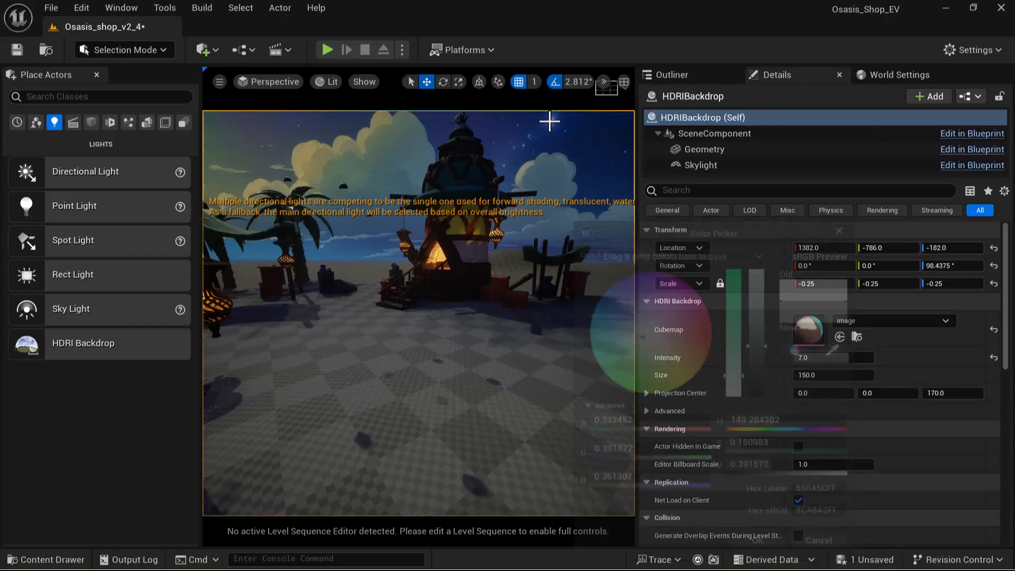
- Adjust the HDRI backdrop's intensity to about 7.29 while viewing the shop from above
mouse_move(447, 381)
right_mouse_down()
mouse_move(476, 418)
mouse_move(451, 394)
mouse_move(447, 410)
mouse_move(449, 375)
right_mouse_up()
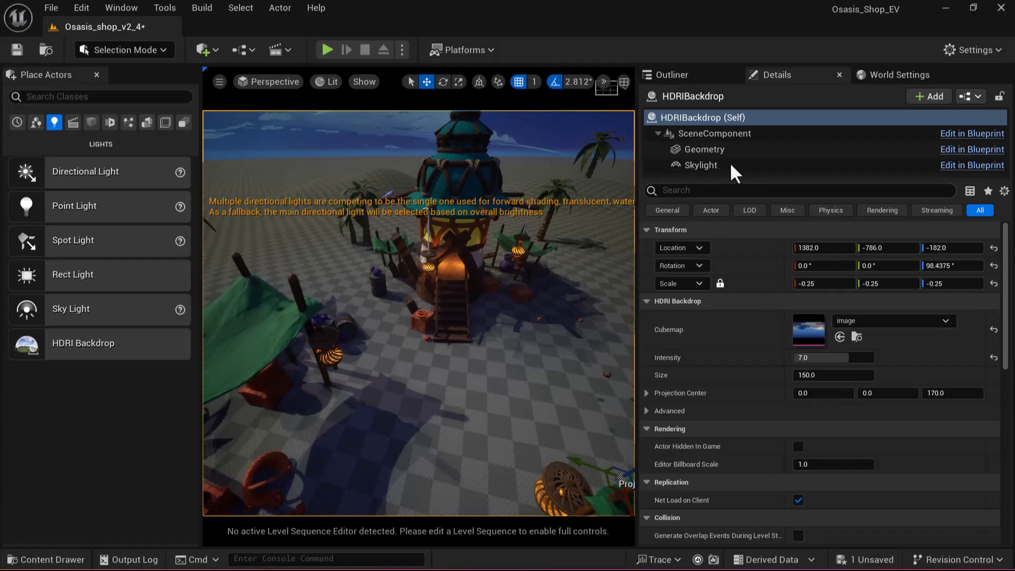
mouse_move(534, 385)
right_mouse_down()
mouse_move(545, 394)
mouse_move(534, 386)
right_mouse_up()
left_click_drag(827, 358, 813, 359)
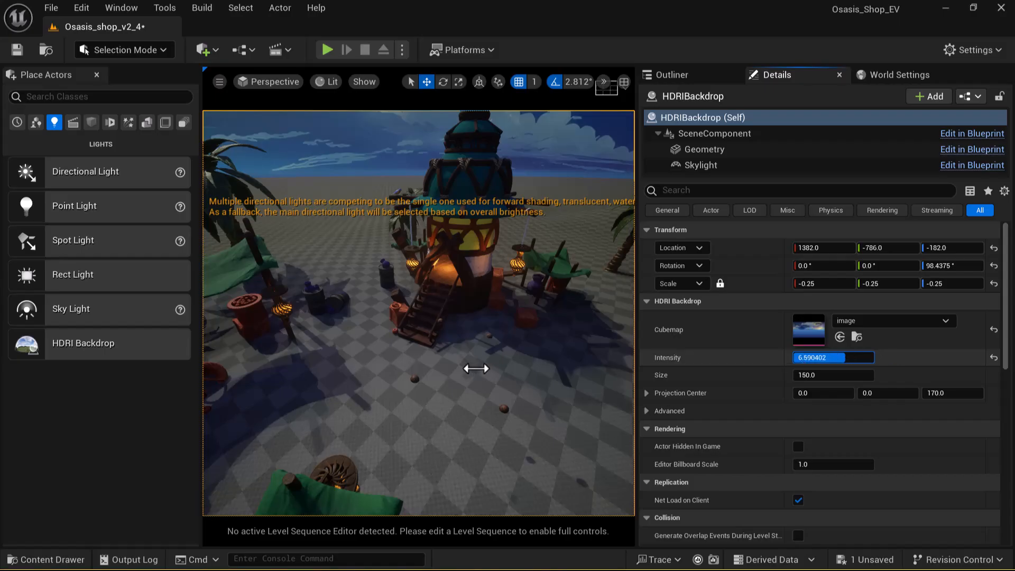
left_click_drag(484, 368, 478, 373)
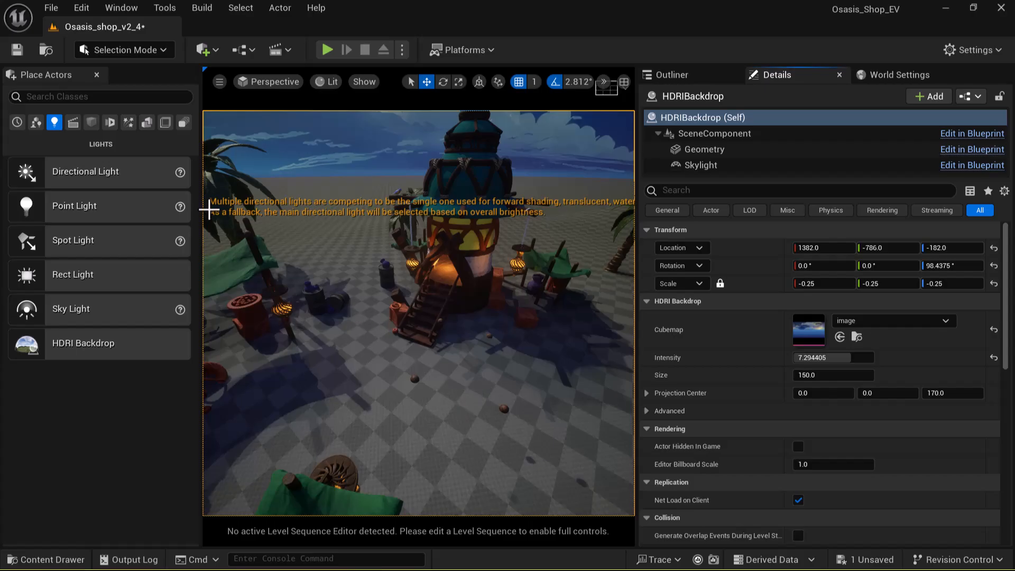
- Select the landscape and examine the lighting and shadows across the shop scene
left_click(246, 230)
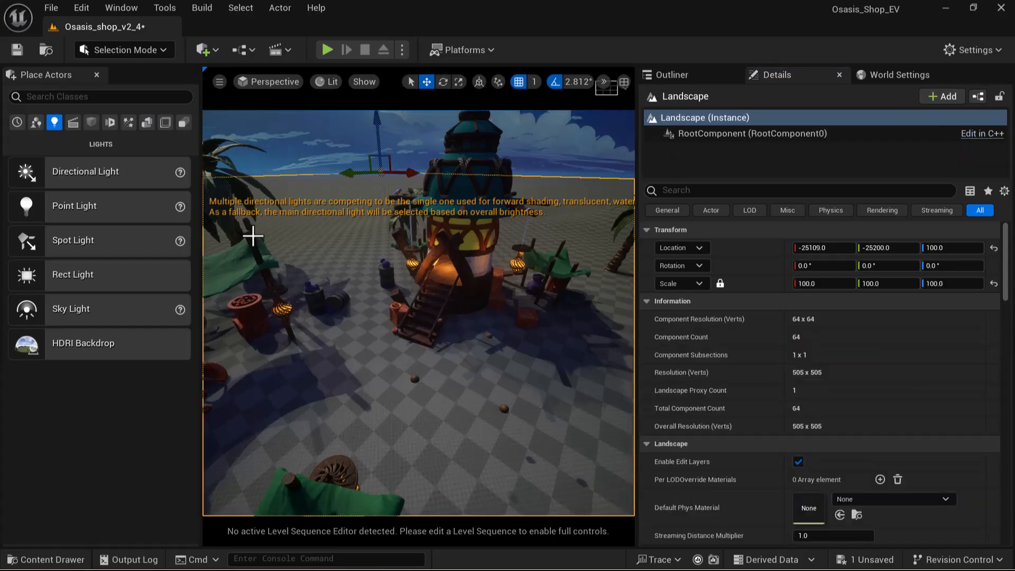
right_click_drag(418, 312, 403, 281)
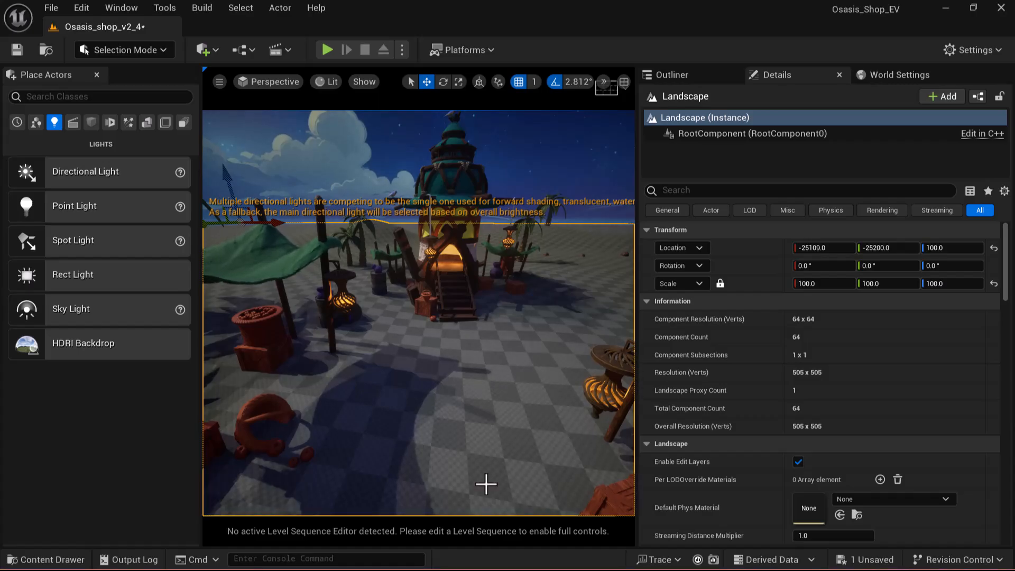
key("alt+Tab")
left_click(487, 211)
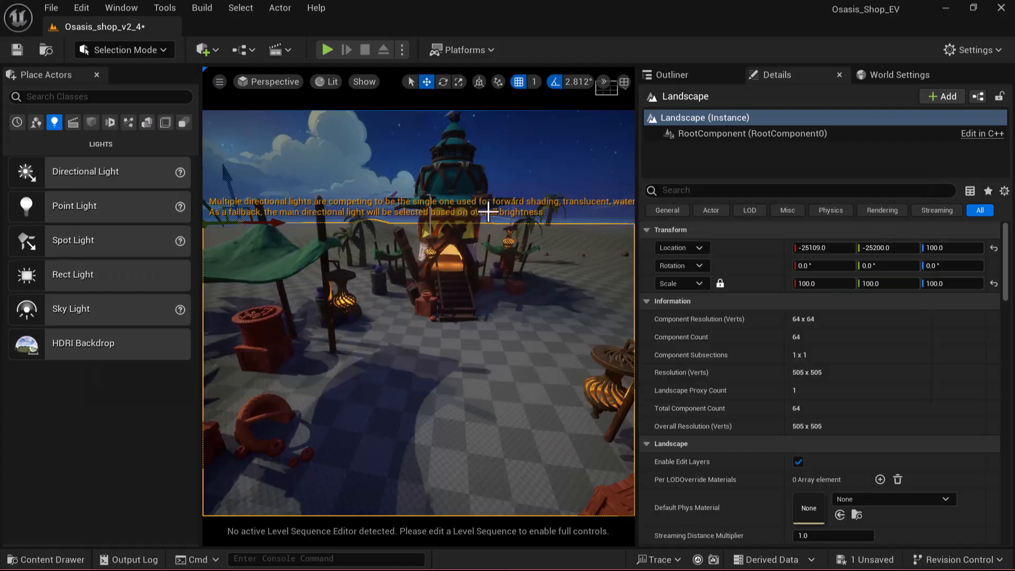
right_click_drag(361, 132, 357, 127)
right_click_drag(481, 365, 480, 366)
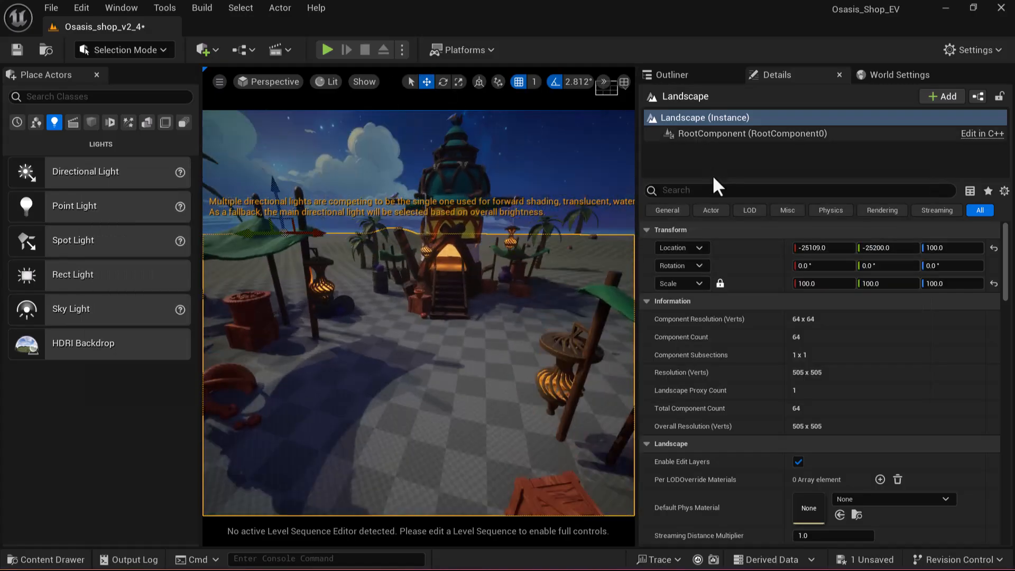
- Look through the level's full actor list and collapse the Osasis_shop_v2 tree
left_click(695, 70)
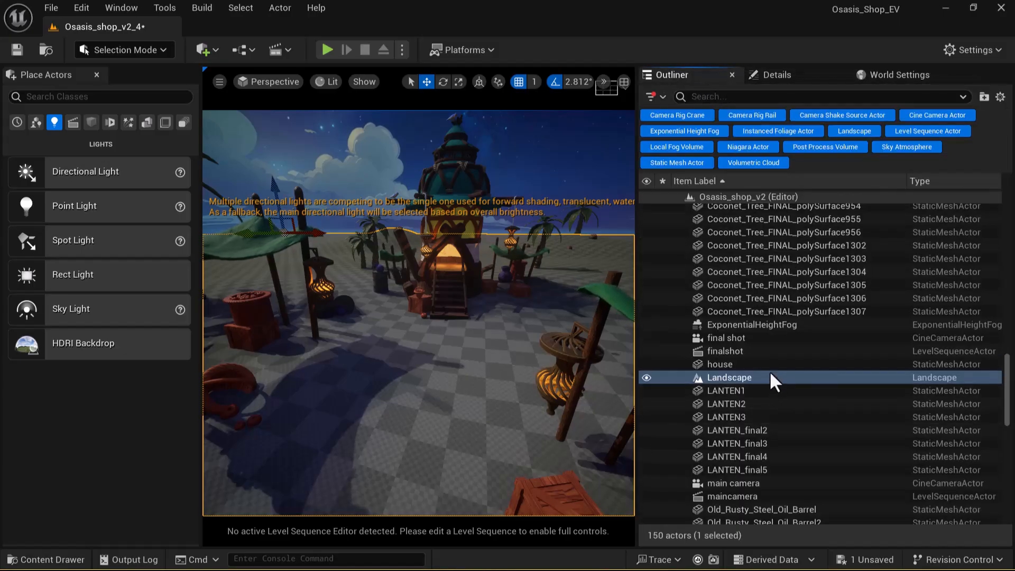
scroll(770, 372, "down", 10)
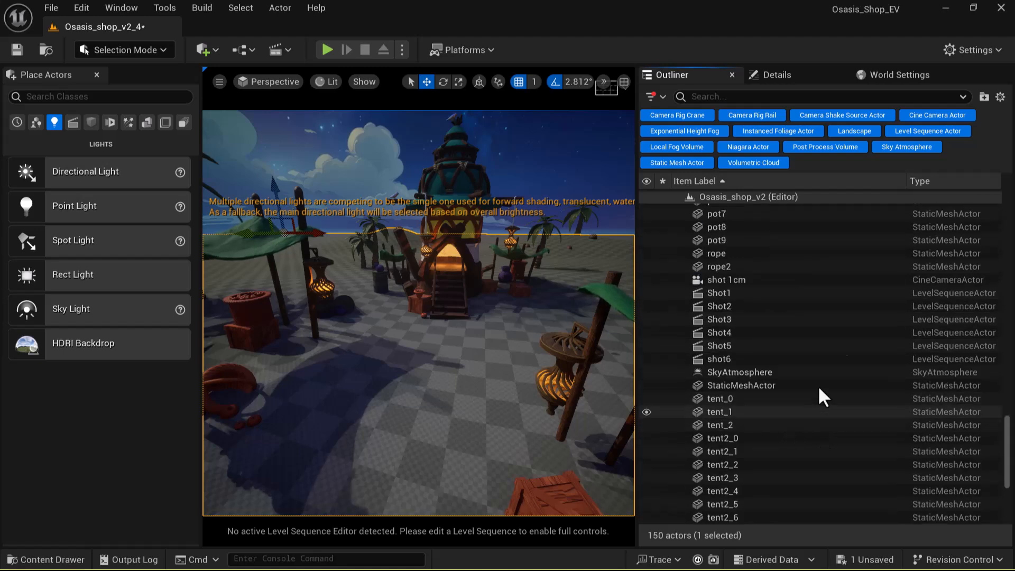
scroll(793, 306, "up", 4)
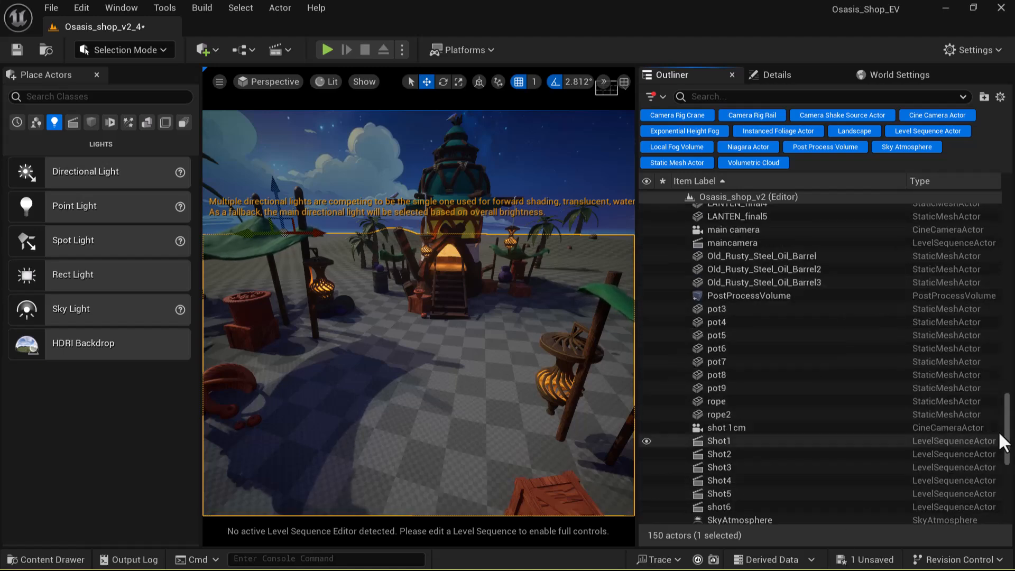
left_click_drag(1007, 431, 1006, 211)
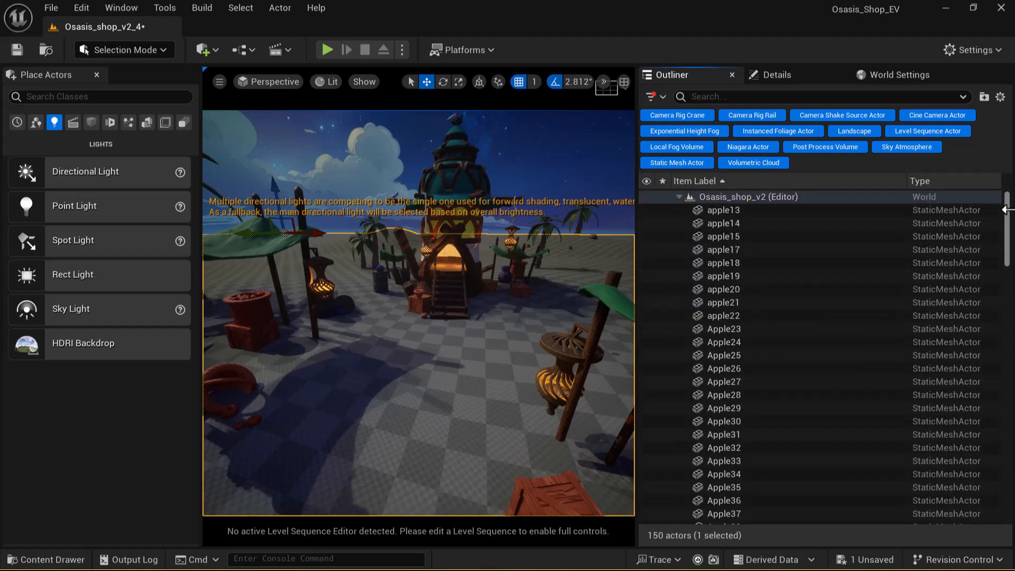
left_click(679, 197)
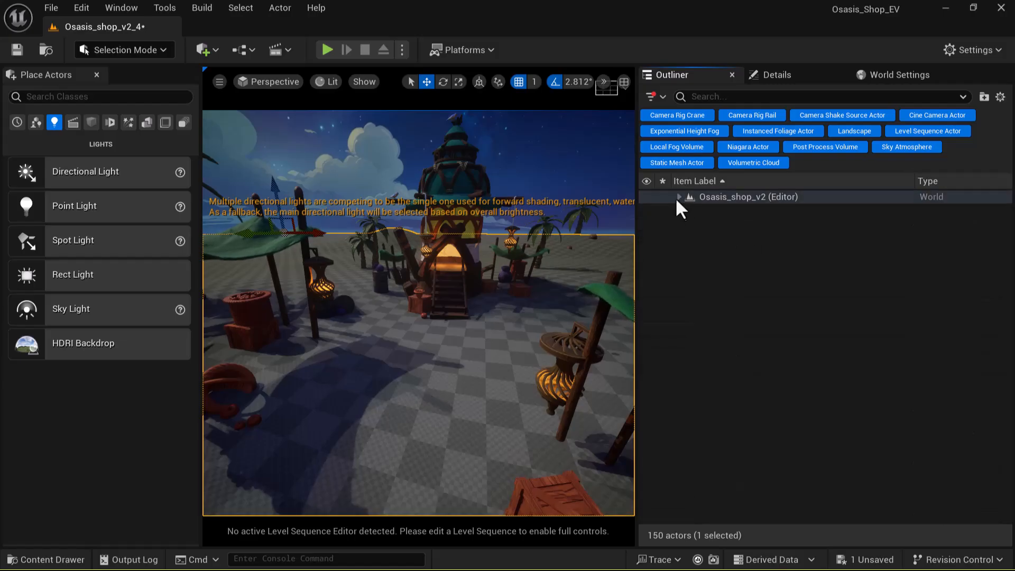
- Expand the Osasis_shop_v2 actor tree and open the properties of the apple13 mesh
left_click(679, 196)
left_click(722, 212)
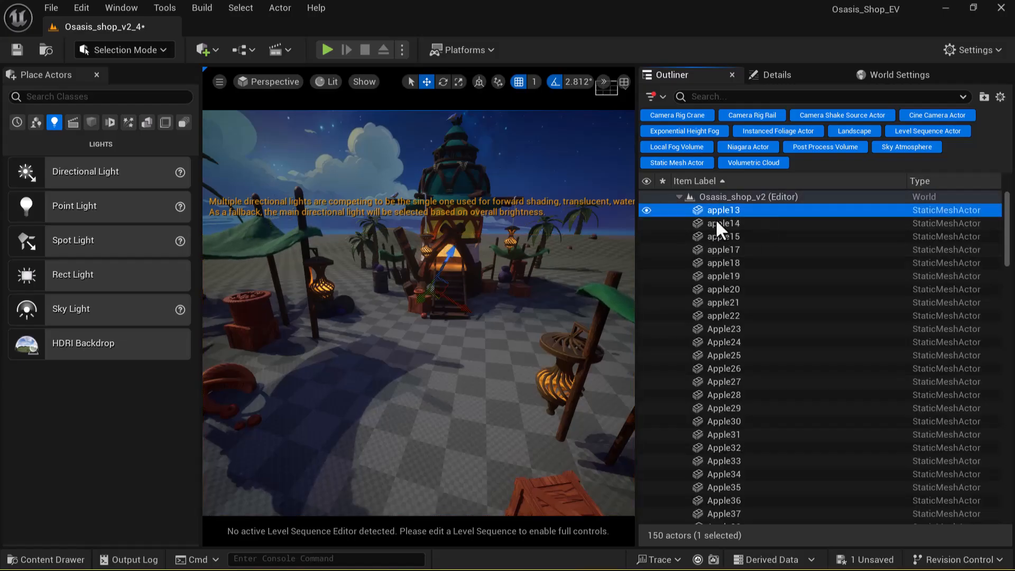
left_click(802, 74)
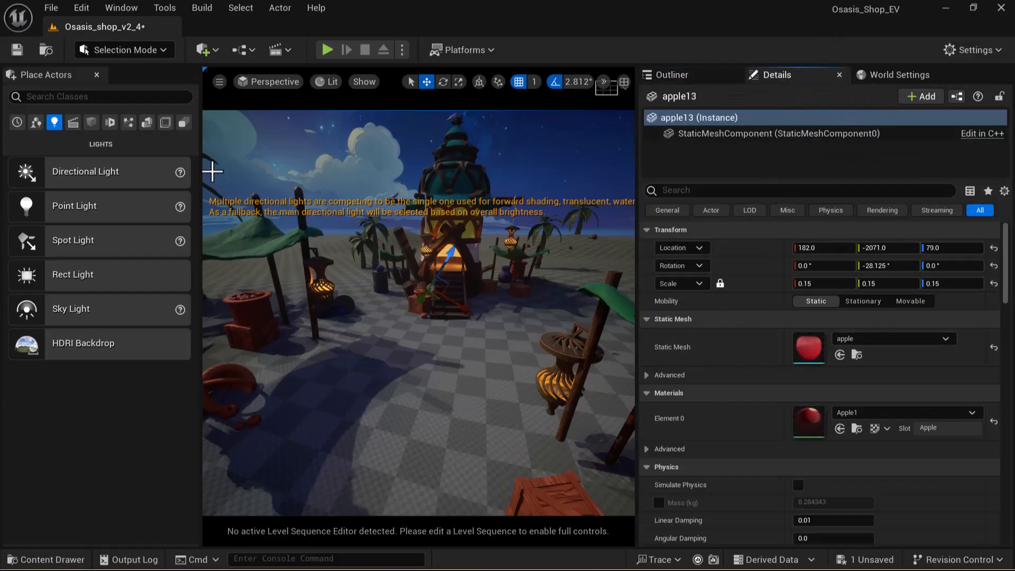
- Turn the viewport's collision display on and back off
left_click(362, 81)
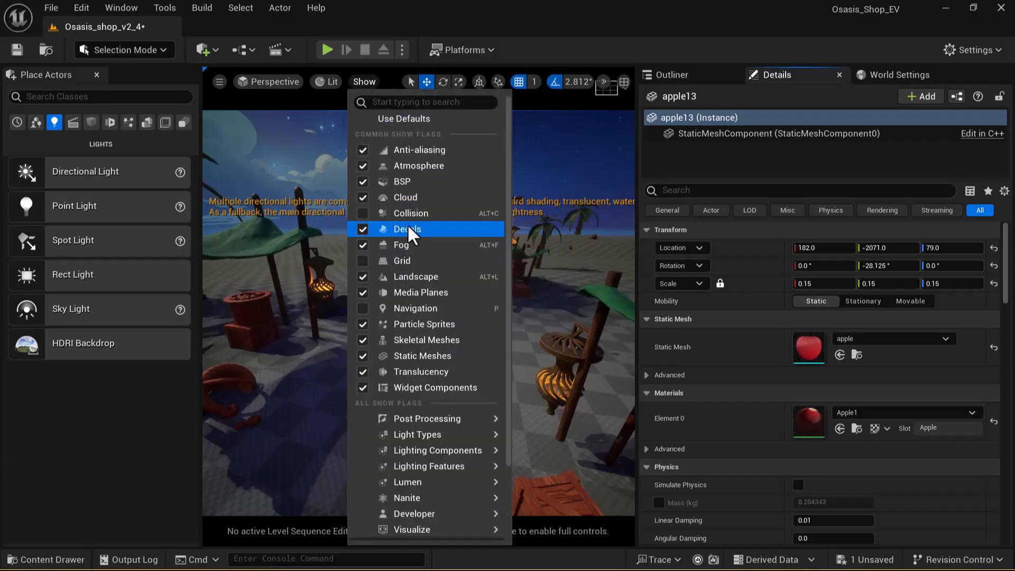
left_click(376, 119)
left_click(371, 82)
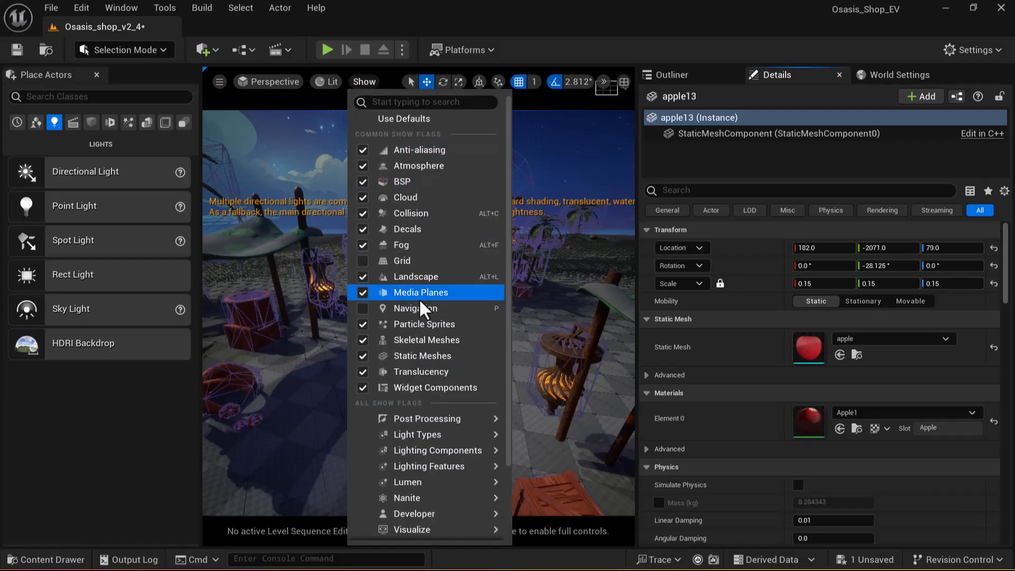
left_click(420, 213)
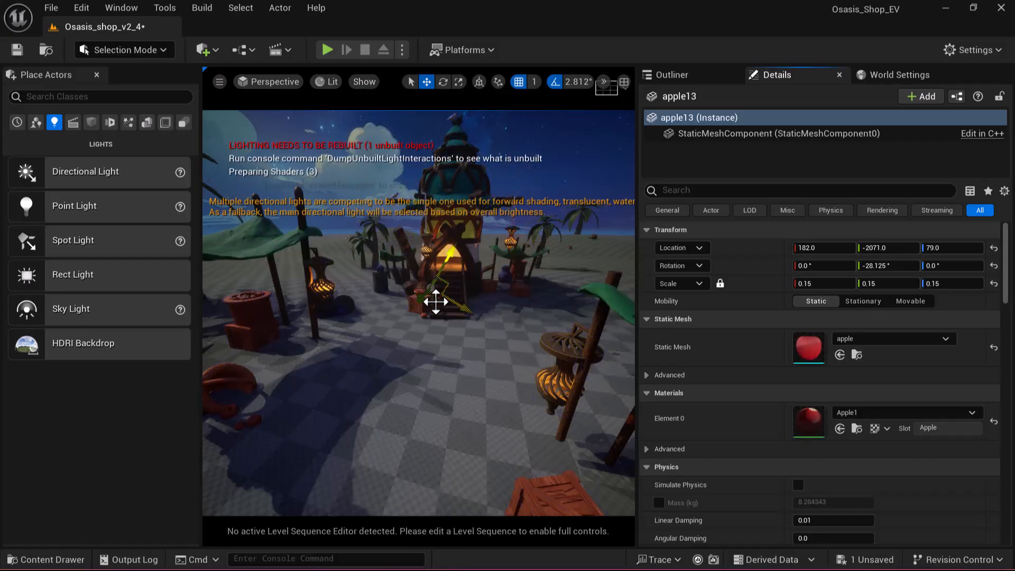
- Enable the Grid show flag for the viewport
left_click(370, 82)
left_click(430, 276)
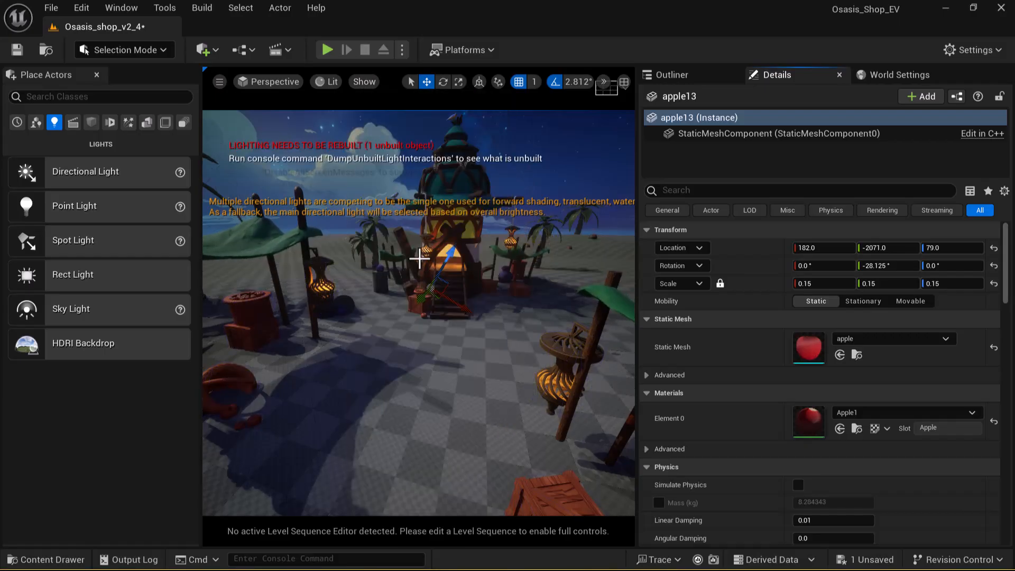
left_click(367, 82)
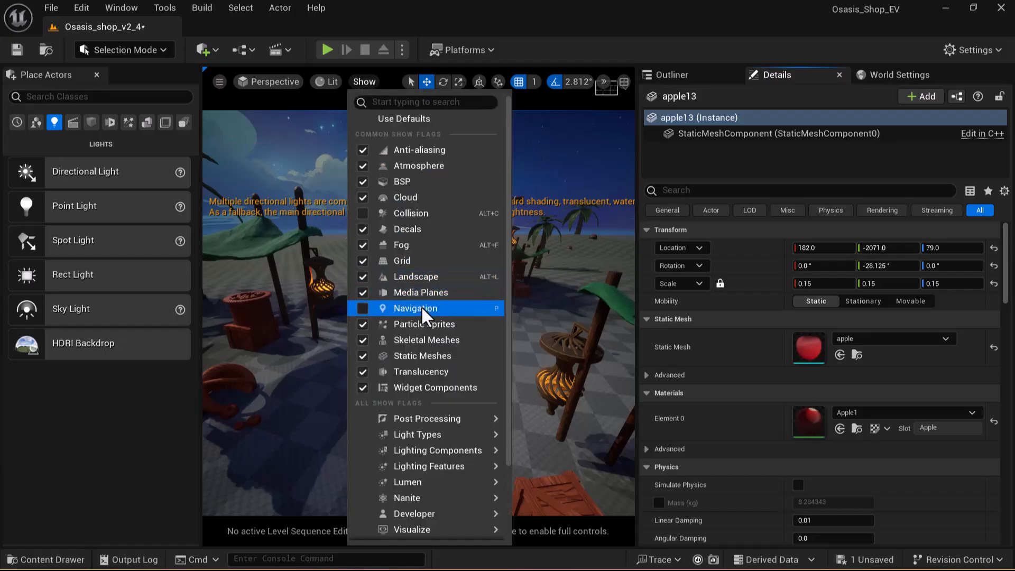
- Select the HDRI backdrop and enlarge the component area above its properties while viewing the shop up close
left_click(548, 183)
right_click_drag(390, 376, 433, 364)
scroll(417, 344, "up", 3)
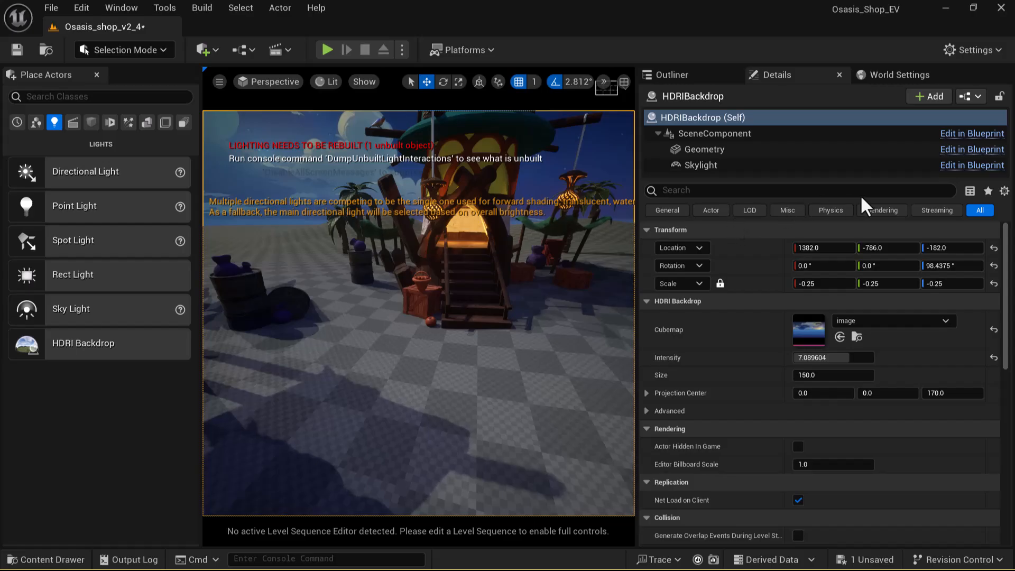
left_click_drag(931, 179, 941, 293)
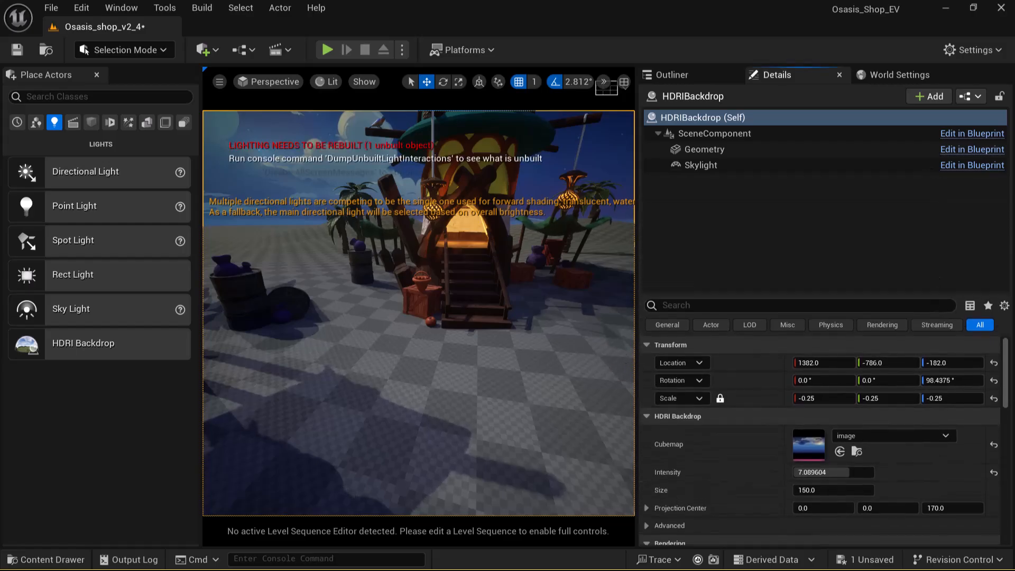
right_click_drag(576, 311, 576, 312)
- Switch the viewport to the main camera and select the landscape
left_click(271, 82)
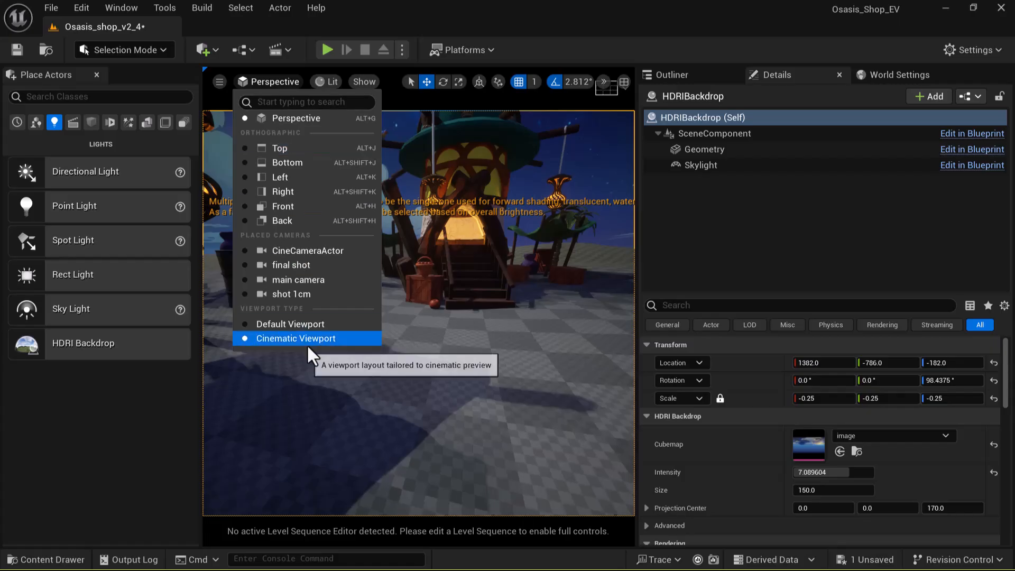
left_click(319, 278)
left_click(420, 386)
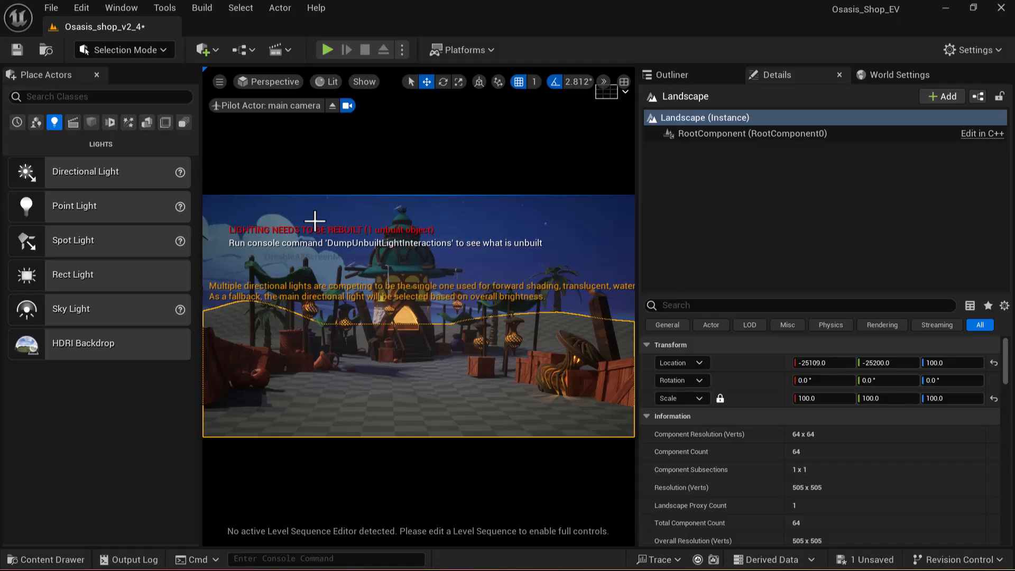
- Look through the level's actor list, search it for "di", and clear the search
left_click(687, 76)
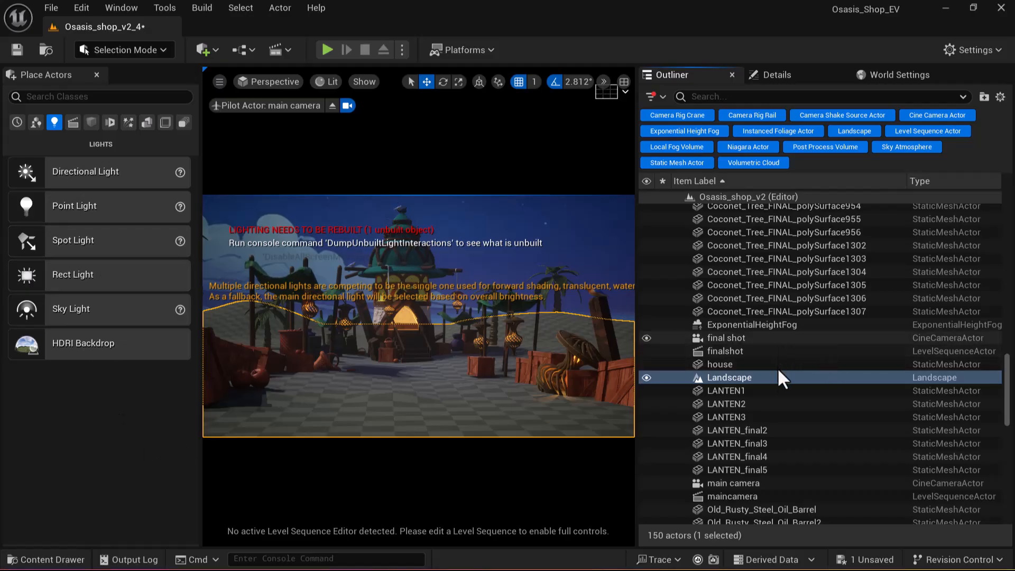
scroll(744, 336, "down", 3)
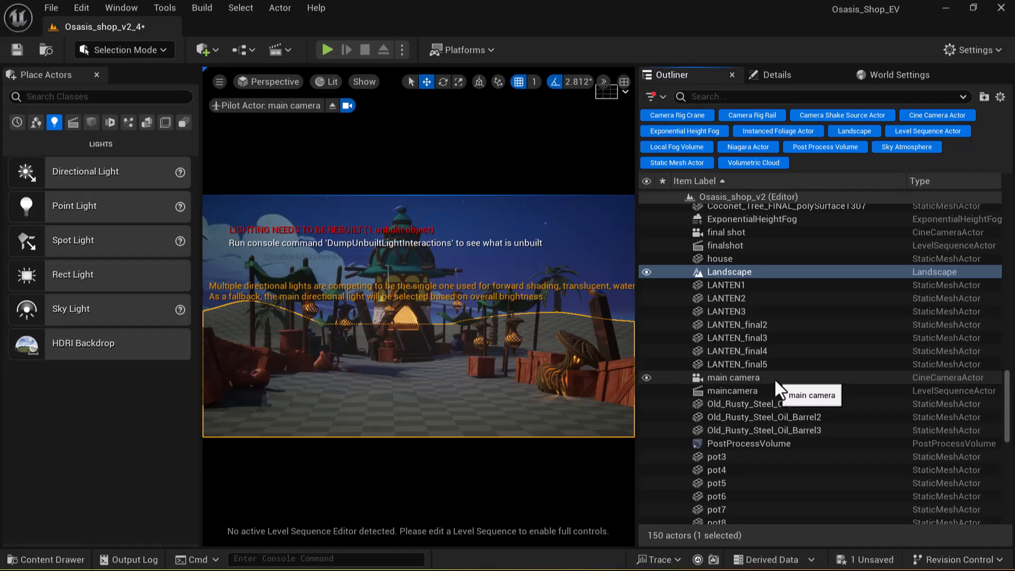
scroll(763, 397, "down", 10)
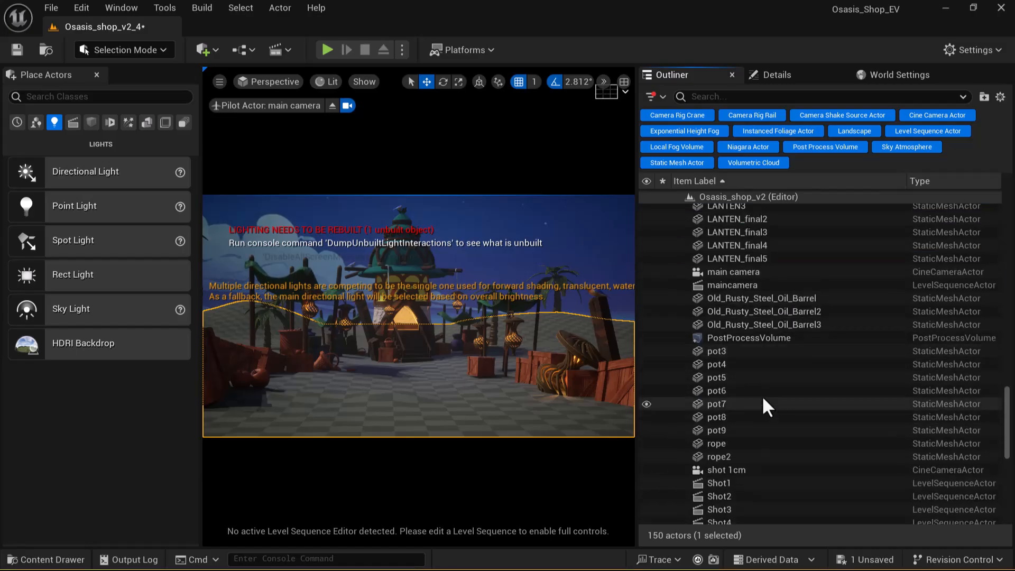
scroll(760, 403, "down", 5)
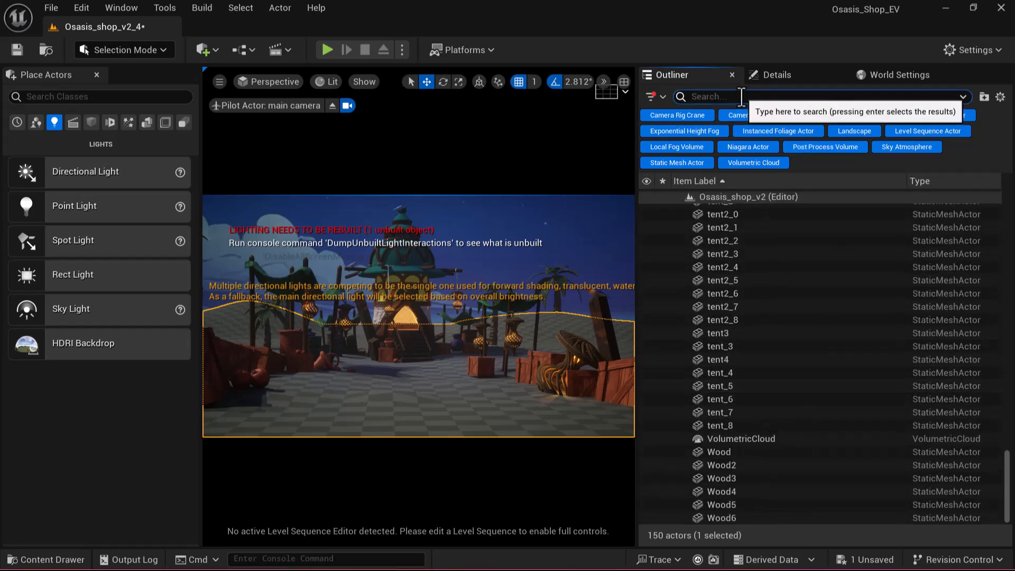
type("di")
key("BackSpace")
key("BackSpace")
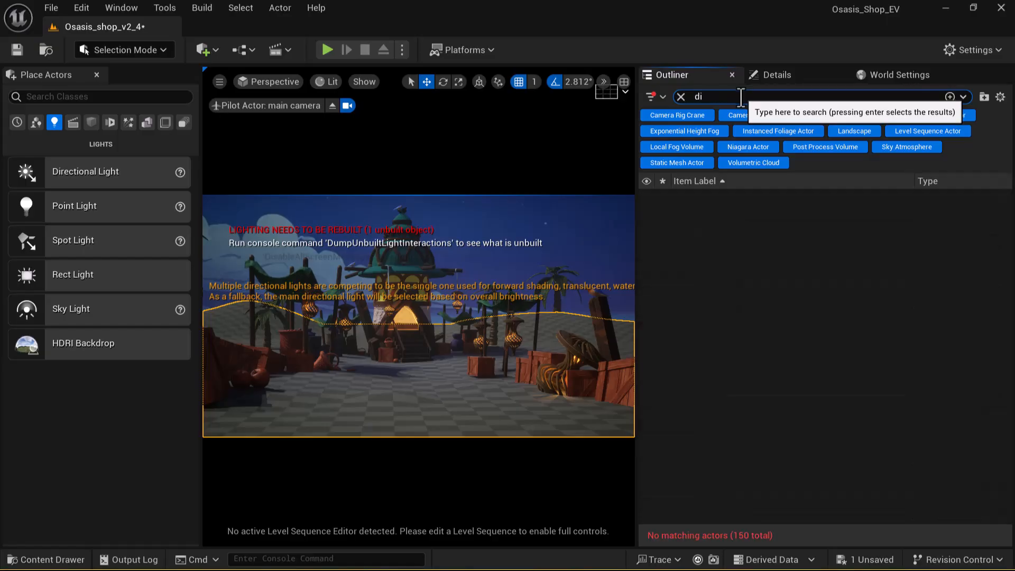
left_click(452, 209)
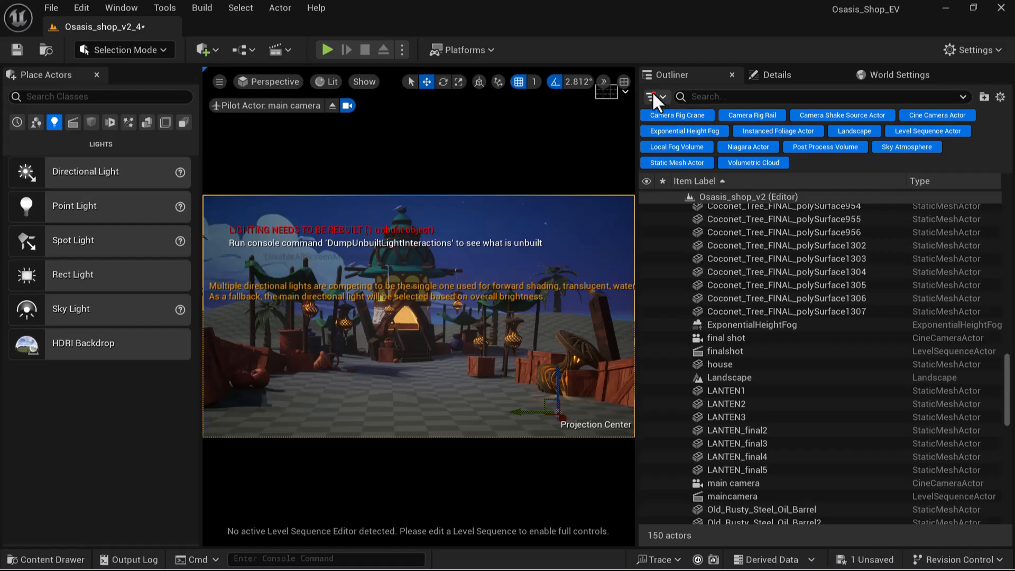
- Filter the actor list to lights by enabling Lights and disabling FX, Environment, Cinematic, Basic, Static Mesh and Post Process Volume
left_click(652, 93)
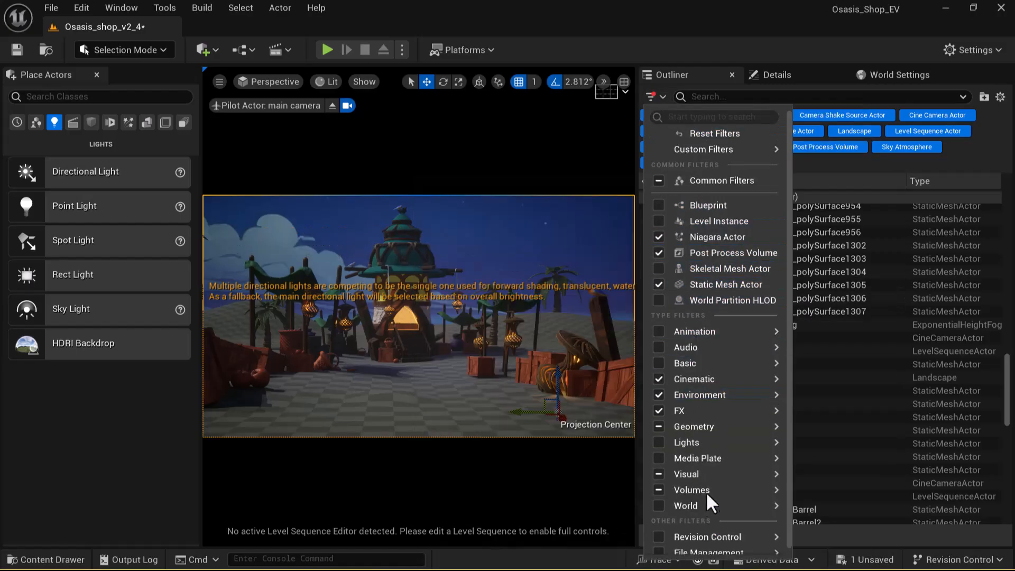
left_click(660, 442)
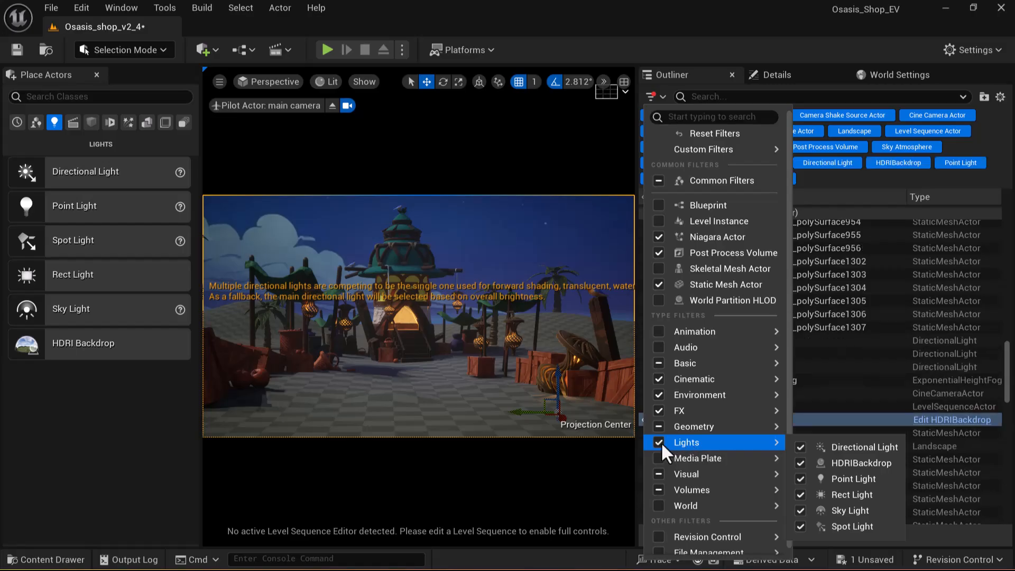
left_click(659, 411)
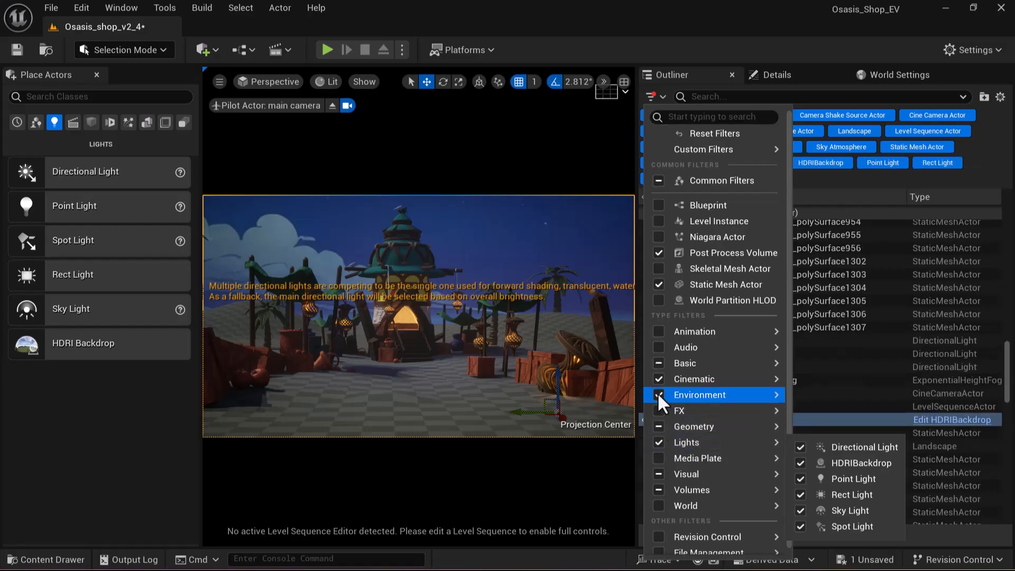
left_click(659, 395)
left_click(658, 379)
left_click(660, 363)
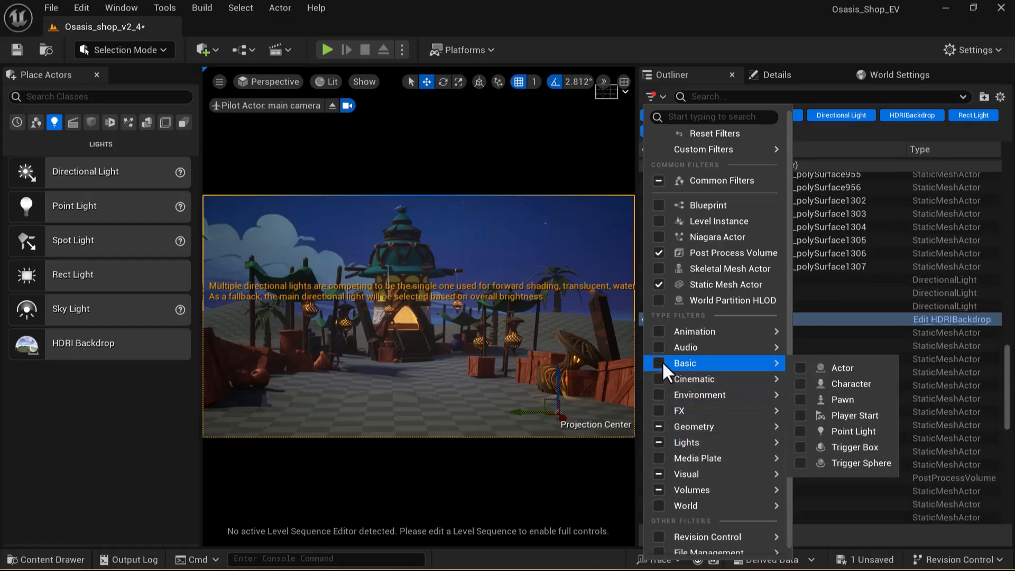
left_click(658, 285)
left_click(658, 254)
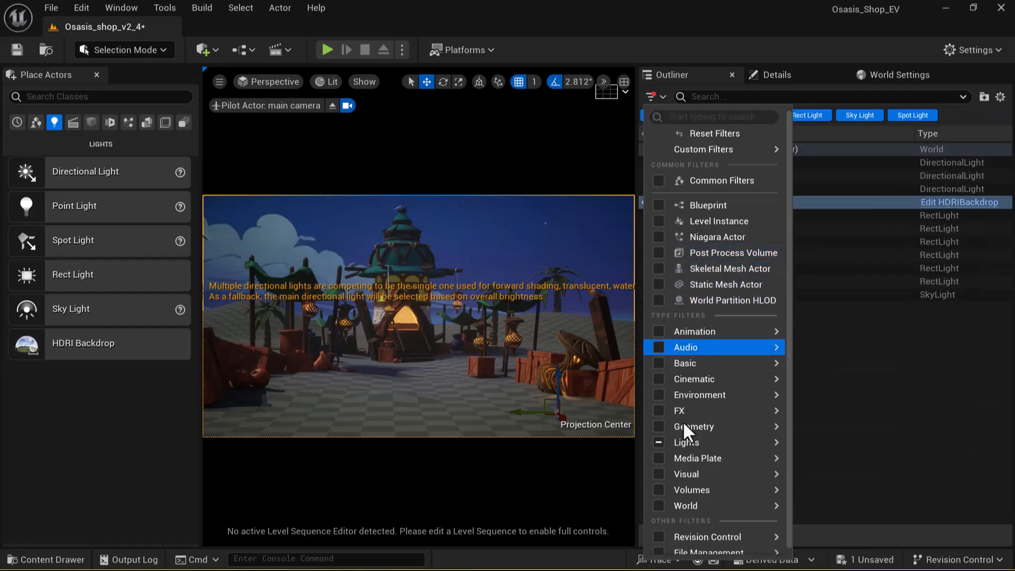
left_click(867, 42)
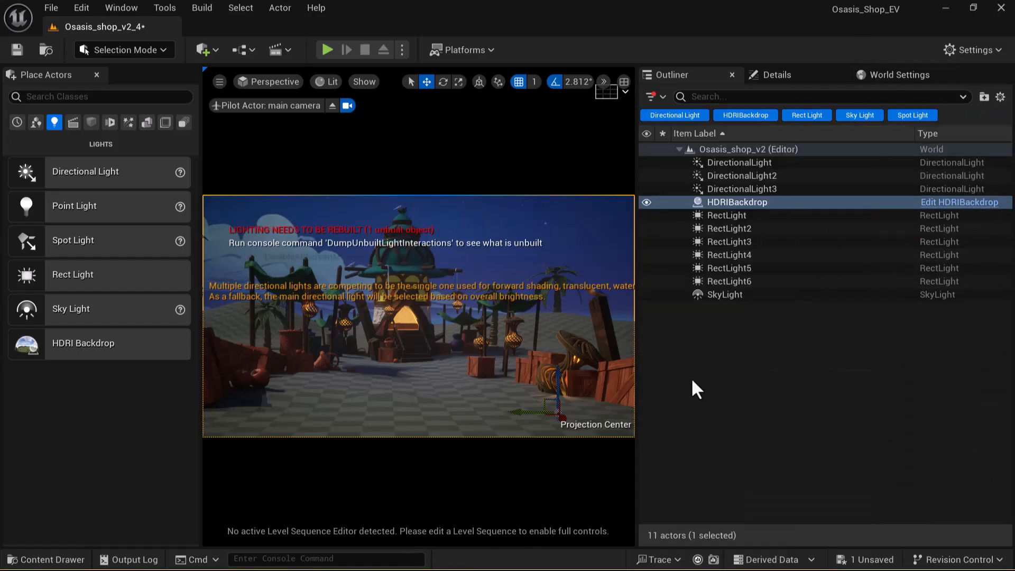
- Delete DirectionalLight2 and undo the deletion
left_click(731, 282)
left_click(740, 176)
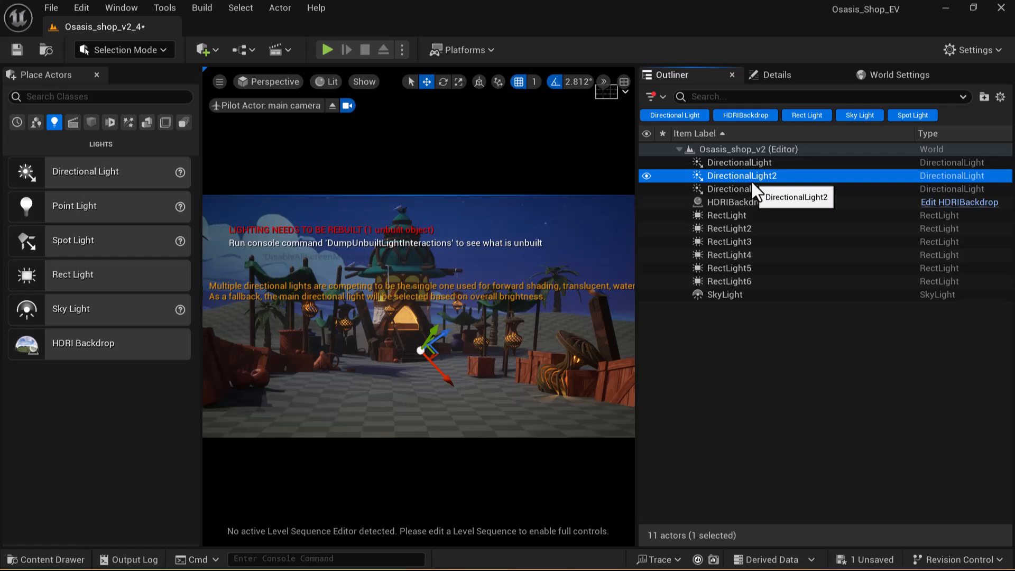
key("Delete")
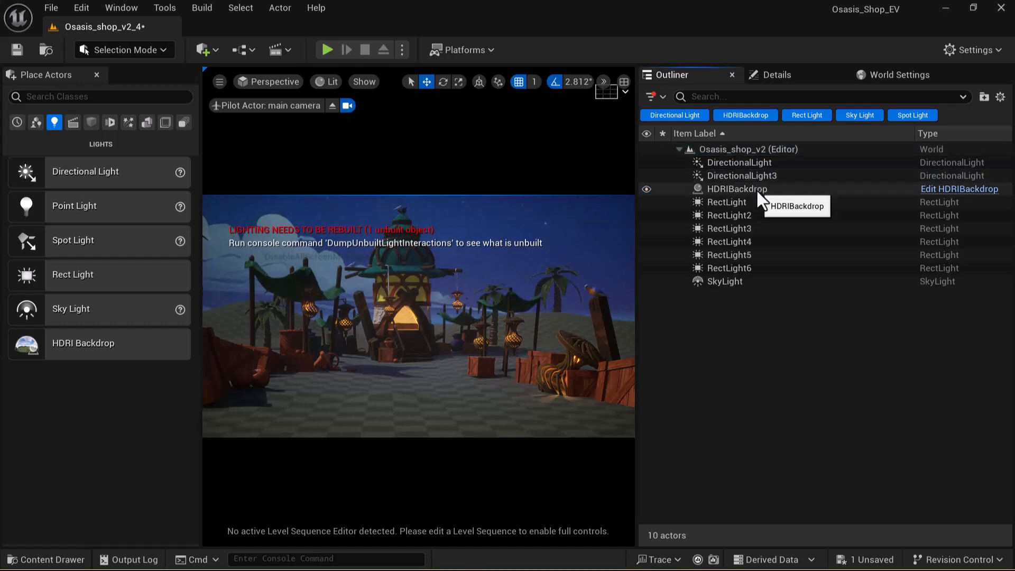
key("ctrl+z")
- Delete DirectionalLight3 and DirectionalLight from the level
left_click(738, 190)
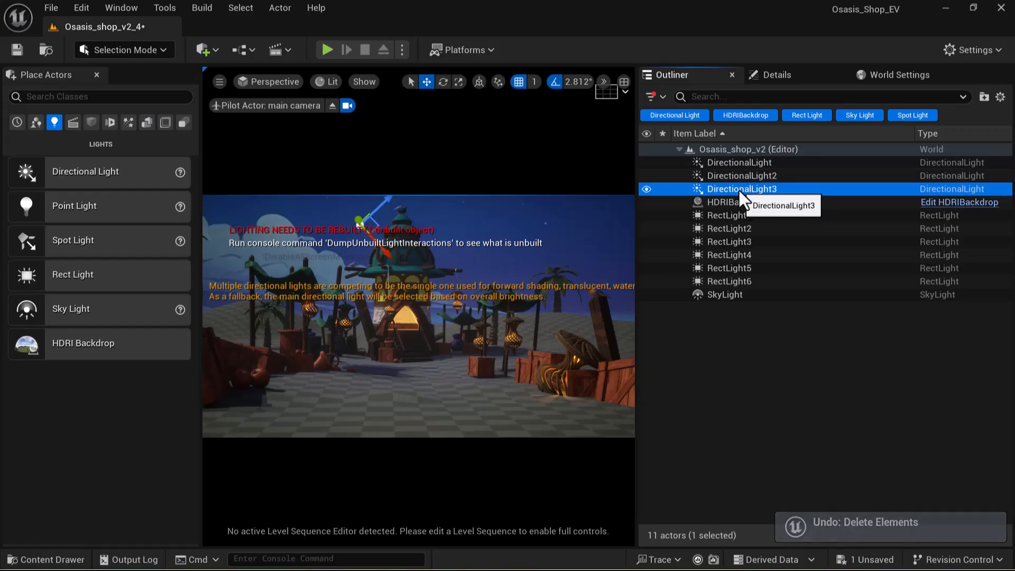
key("Delete")
left_click(744, 163)
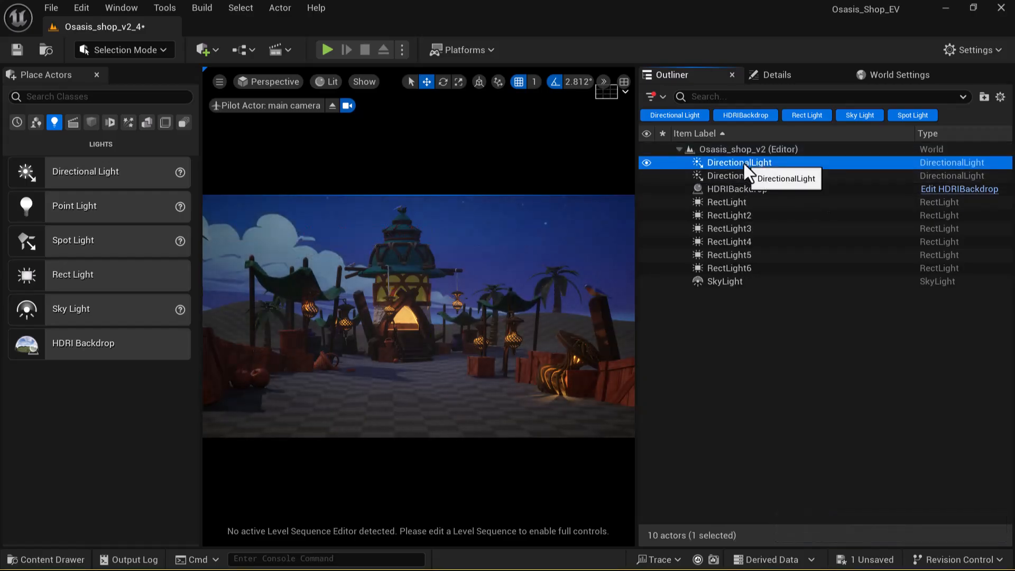
key("Delete")
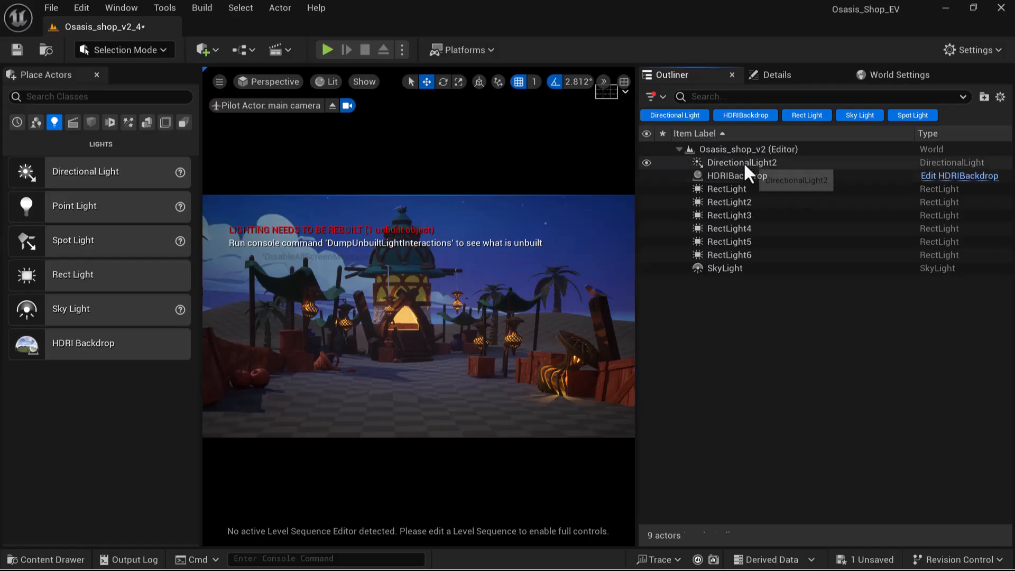
- Delete the last directional light, DirectionalLight2, from the level
left_click(743, 162)
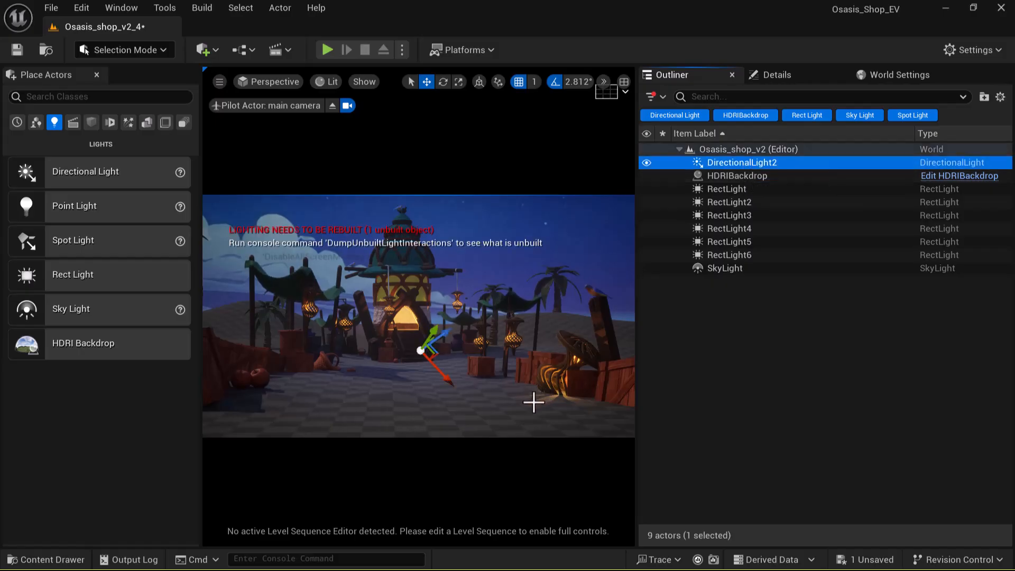
key("Escape")
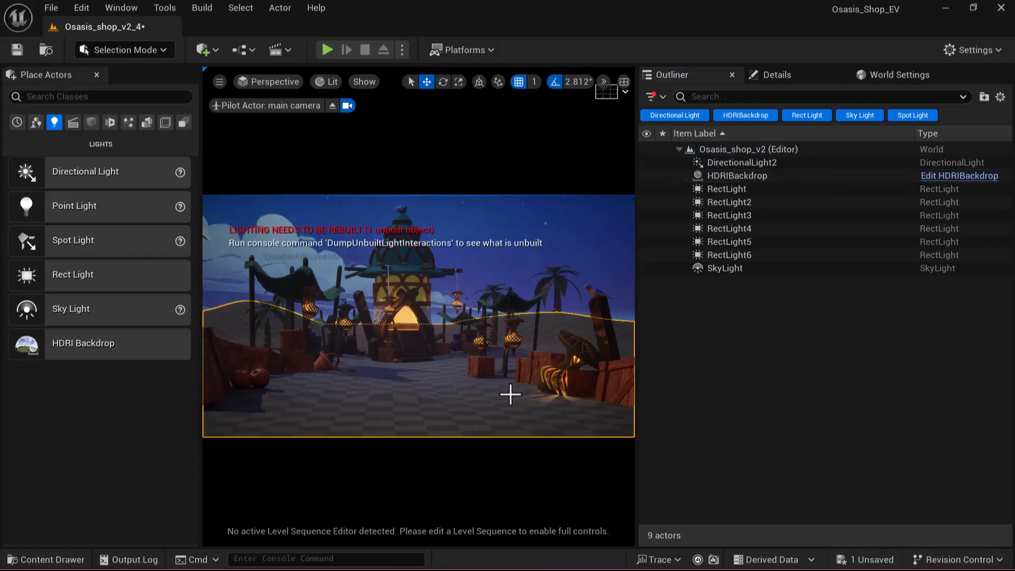
left_click(725, 162)
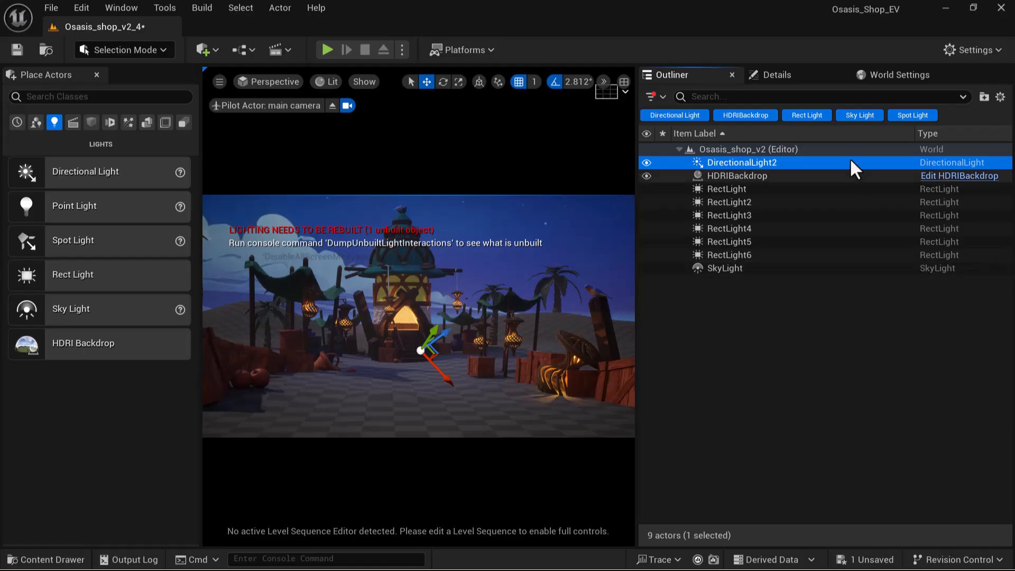
left_click(762, 166)
key("BackSpace")
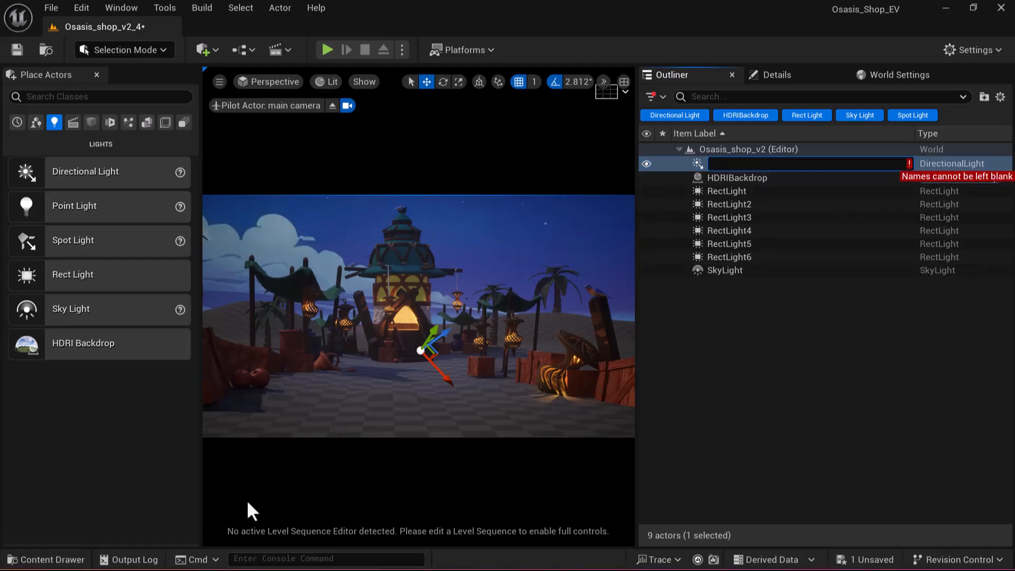
key("Escape")
key("Delete")
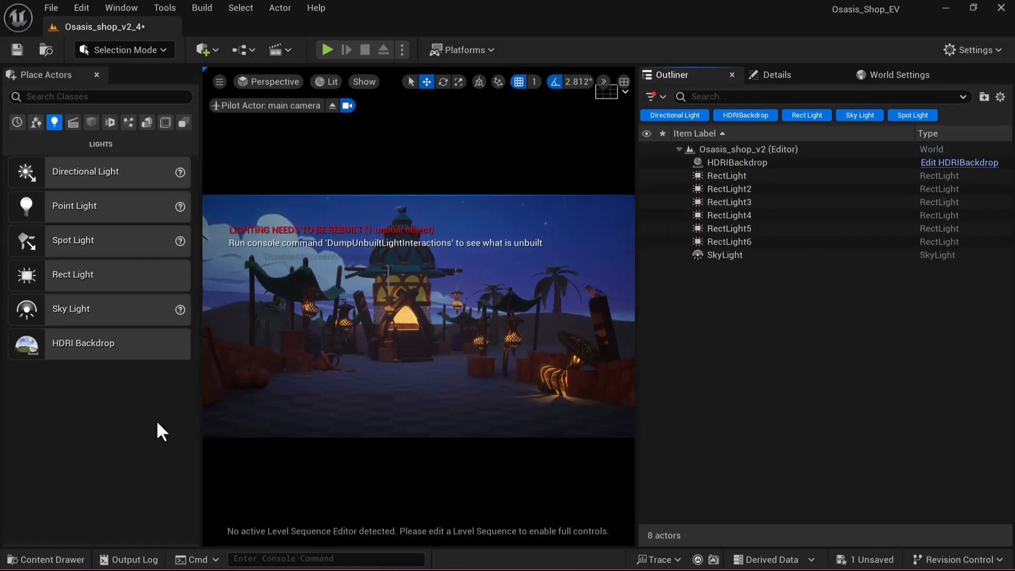
- Place a new directional light on the ground in front of the shop tower and adjust the direction it shines
left_click_drag(68, 165, 389, 360)
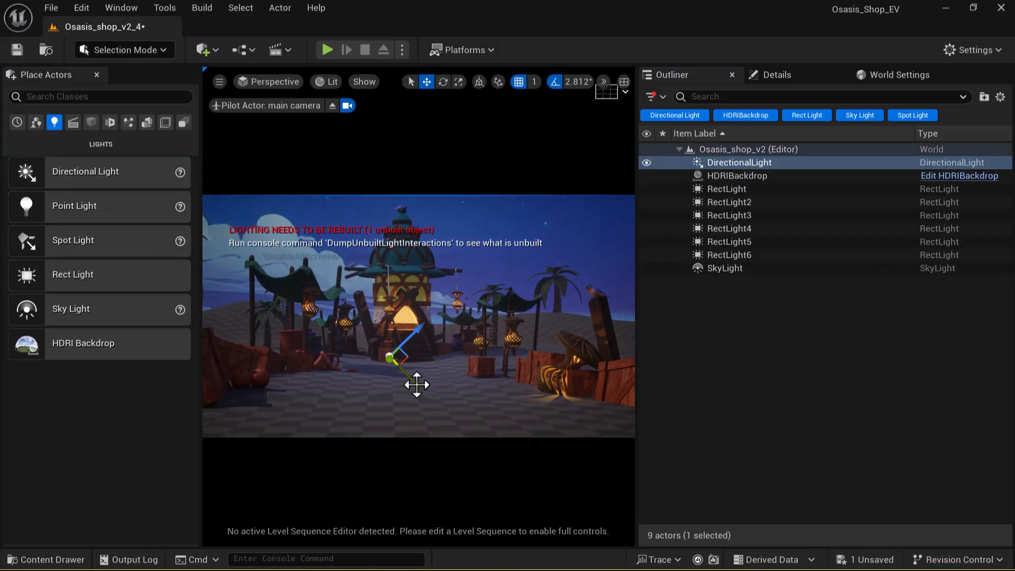
key("ctrl+l")
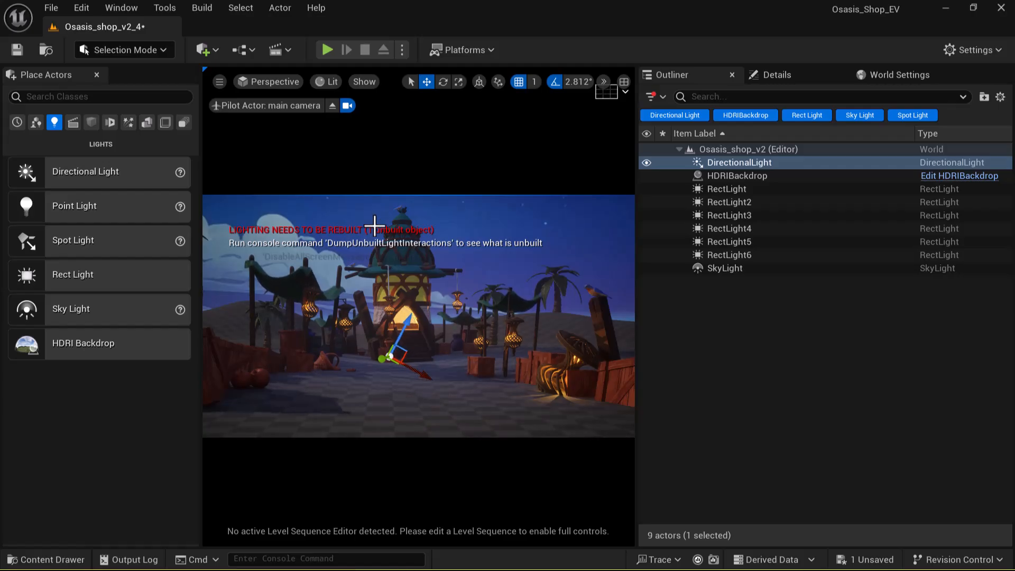
- Switch from the piloted main camera to the default viewport, framing the new directional light on the ground before the shop tower
left_click(280, 80)
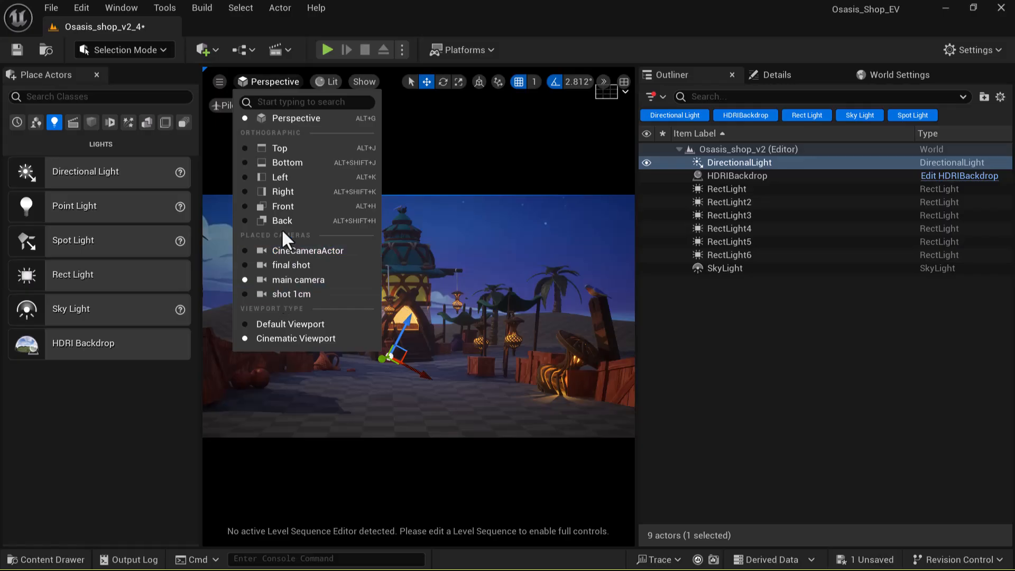
left_click(291, 324)
left_click_drag(426, 379, 465, 401, "alt")
scroll(425, 376, "up", 5)
scroll(392, 367, "down", 2)
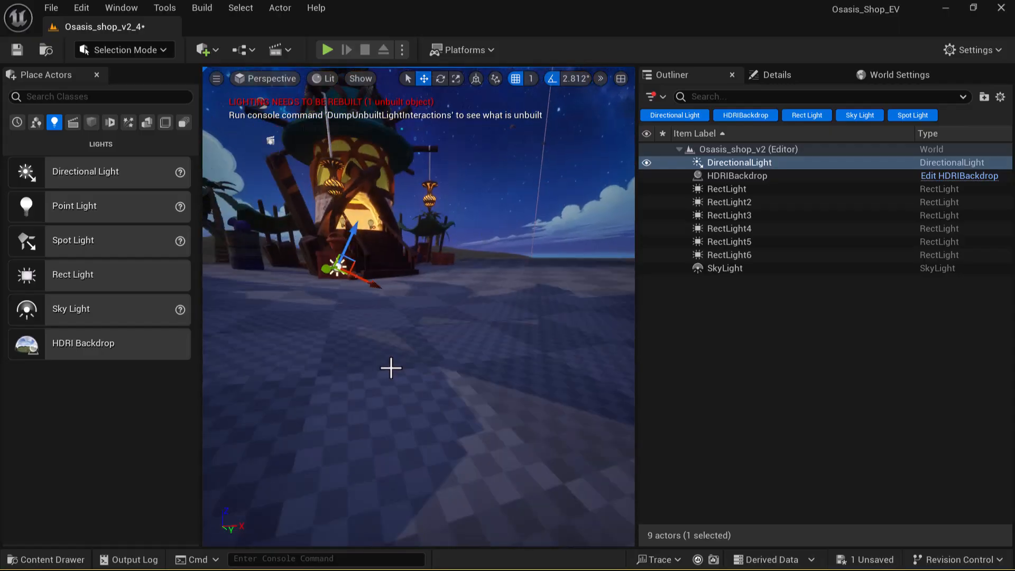
scroll(372, 399, "down", 5)
left_click_drag(372, 404, 407, 396, "alt")
left_click_drag(288, 216, 290, 214, "alt")
- Sweep the directional light's angle to shift the shadows across the ground in front of the shop tower
key("ctrl+l")
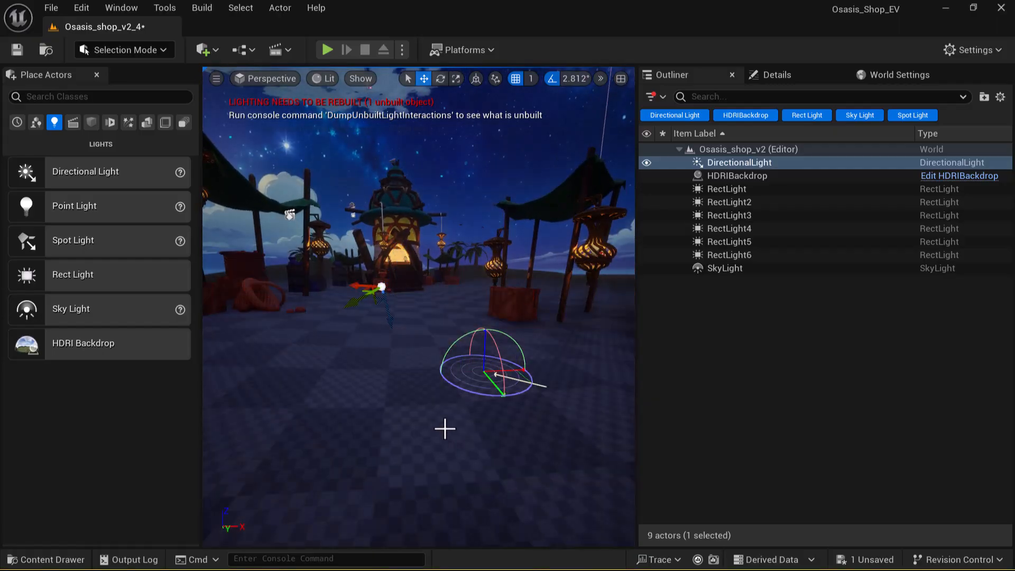
key("ctrl+l")
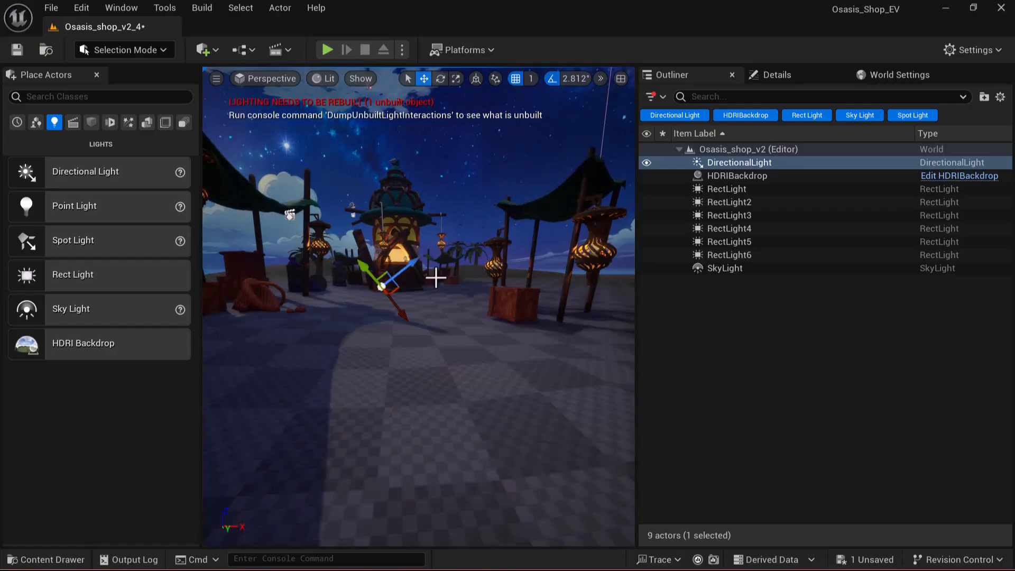
key("ctrl+l")
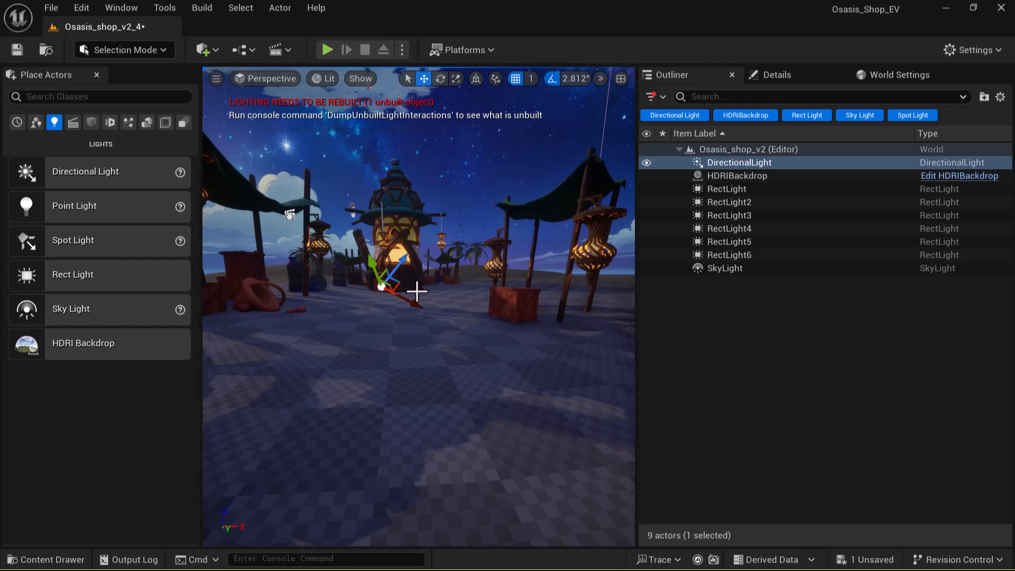
key("ctrl+l")
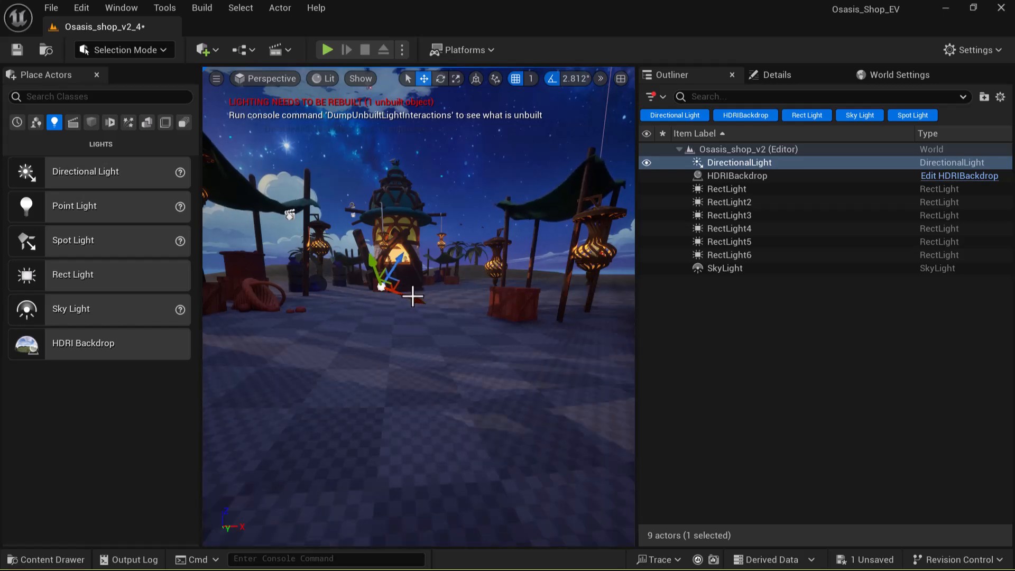
key("ctrl+l")
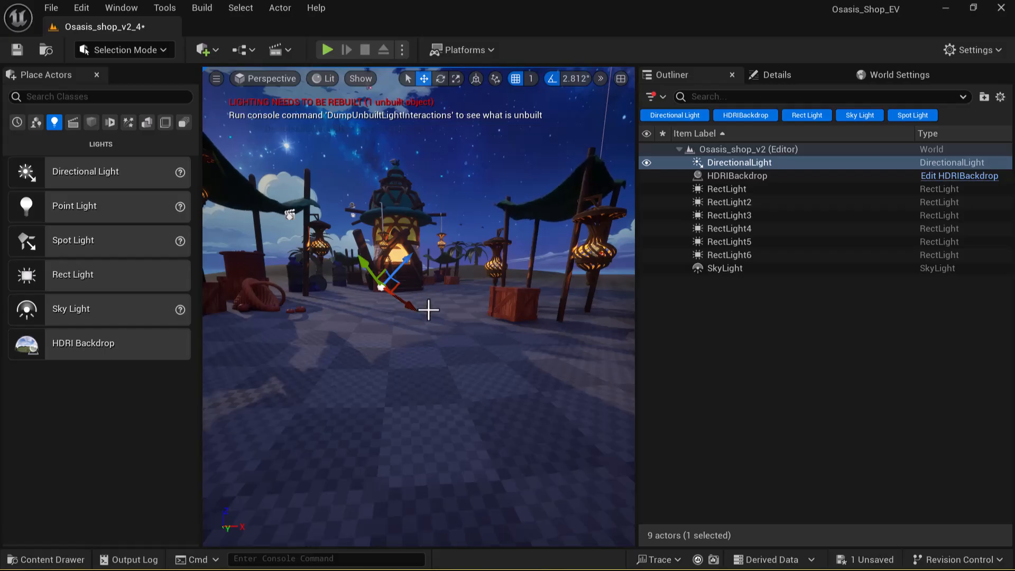
right_click_drag(448, 306, 469, 326)
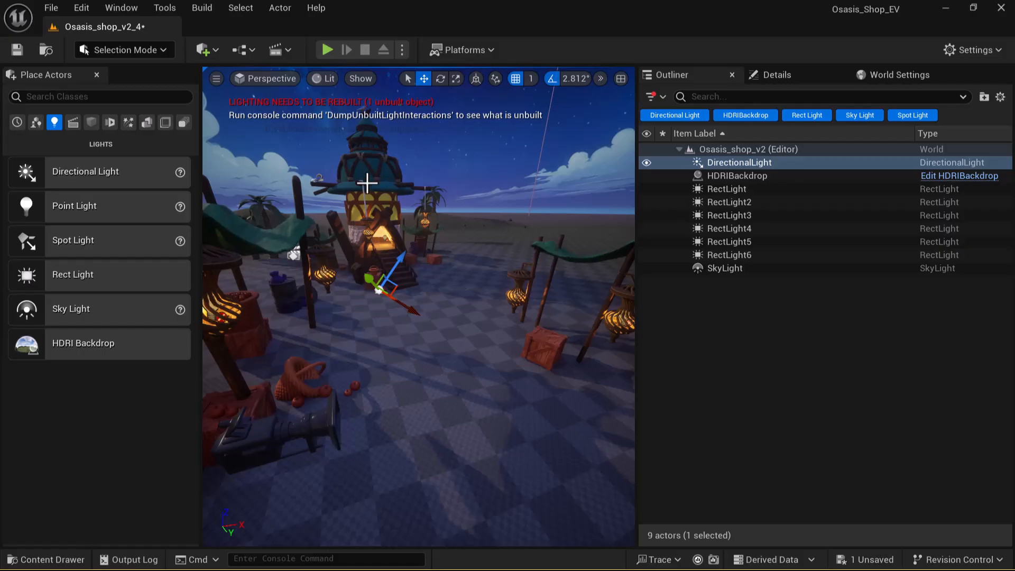
- Set the directional light's intensity to about 67.63 lux and its source angle to about 1.08
left_click(777, 75)
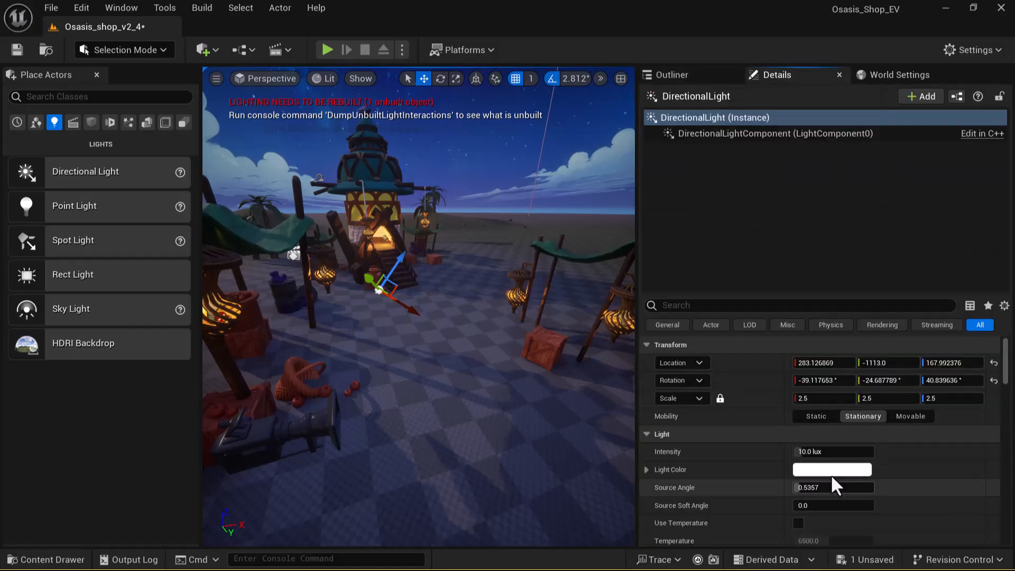
mouse_move(805, 454)
left_mouse_down()
mouse_move(841, 453)
mouse_move(822, 453)
left_mouse_up()
left_click_drag(514, 349, 516, 299, "alt")
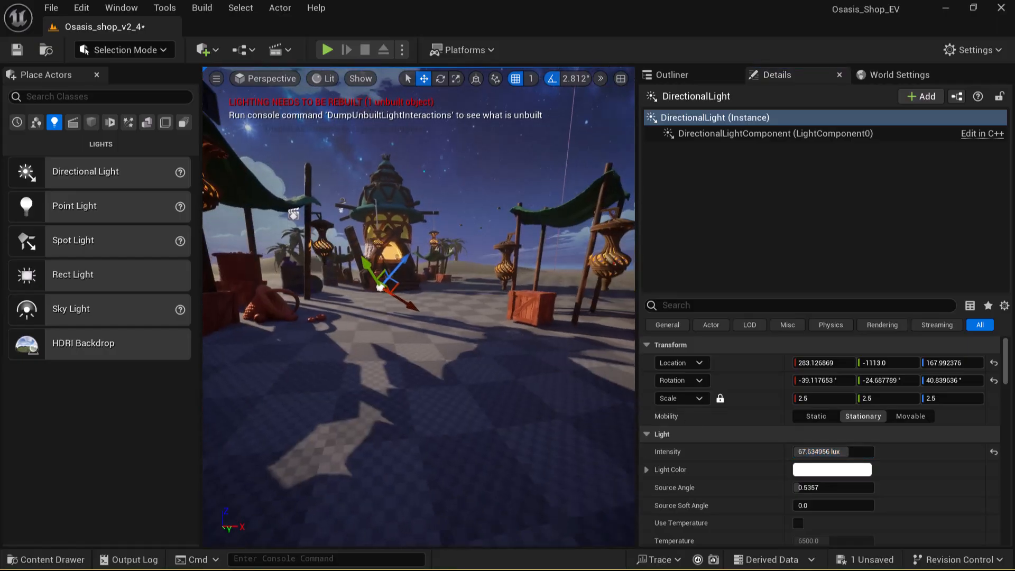
left_click_drag(828, 487, 849, 487)
- Sample a pale grey (hex sRGB CDD4D1FF) from the viewport as the directional light's colour with the eyedropper
left_click(820, 471)
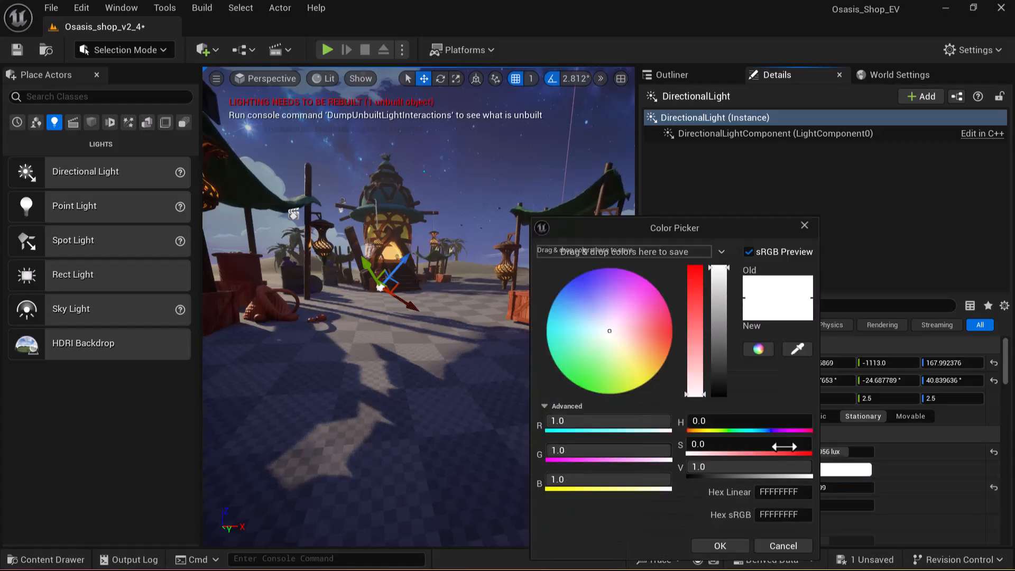
left_click(800, 350)
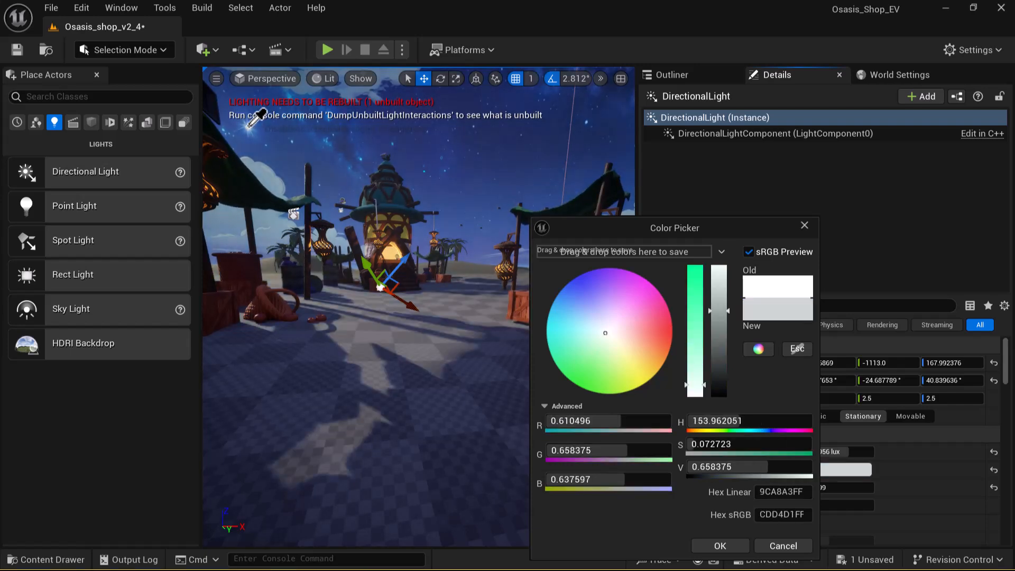
left_click(250, 127)
right_click_drag(447, 421, 437, 409)
- Re-aim the directional light so it brightens the tower front and crates and casts their shadows behind them
key("ctrl+l")
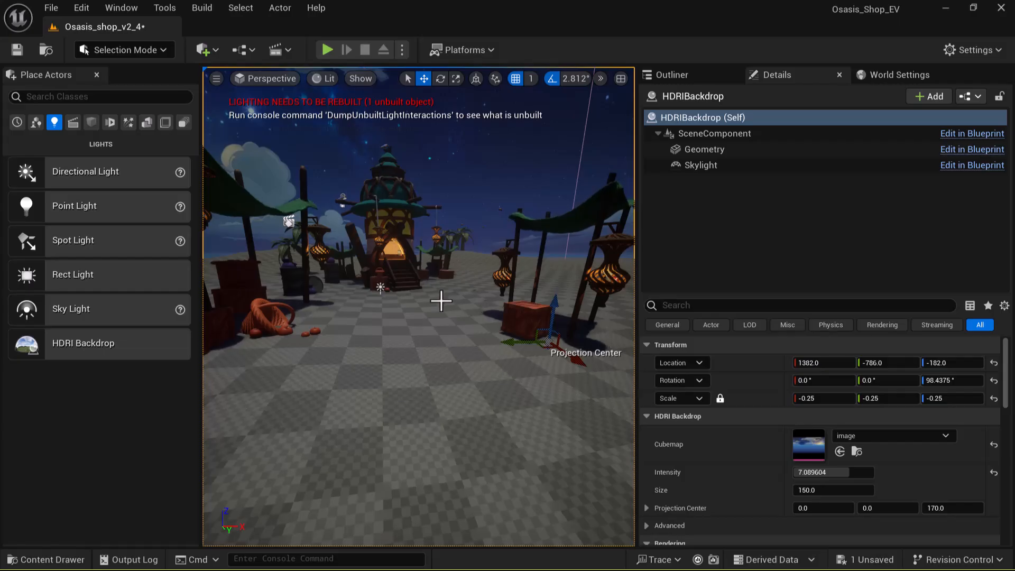
key("ctrl+l")
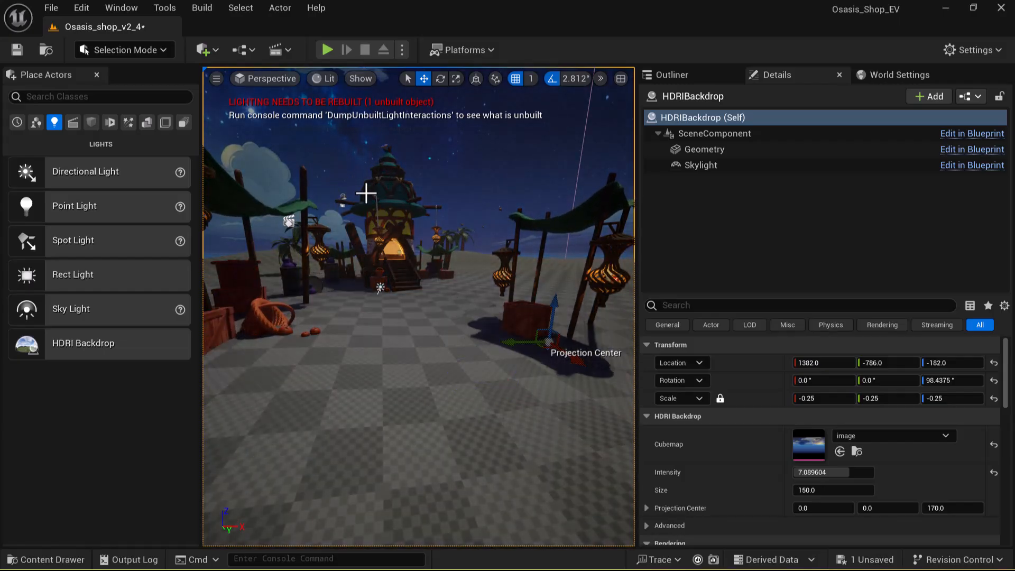
key("ctrl+l")
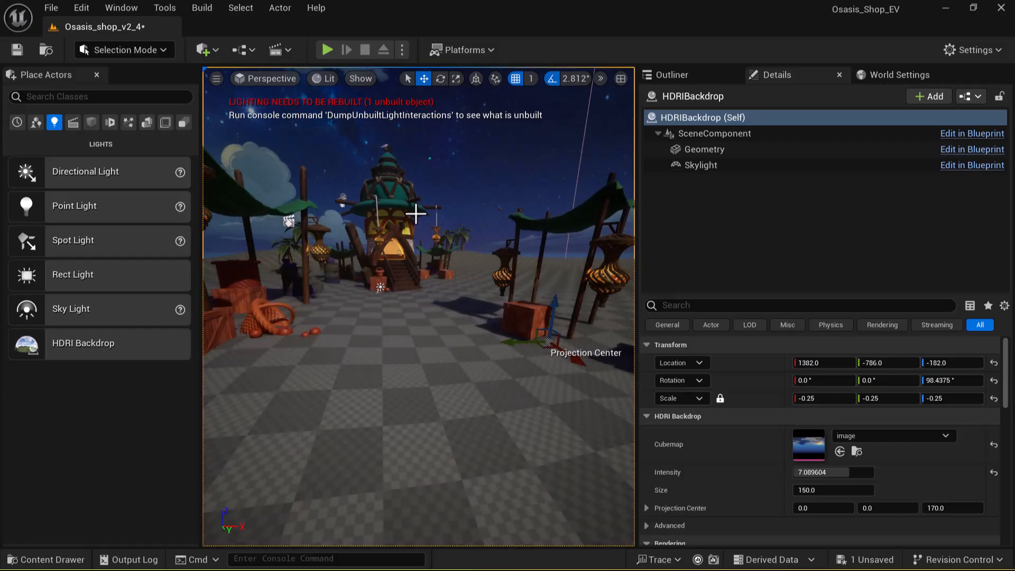
key("ctrl+l")
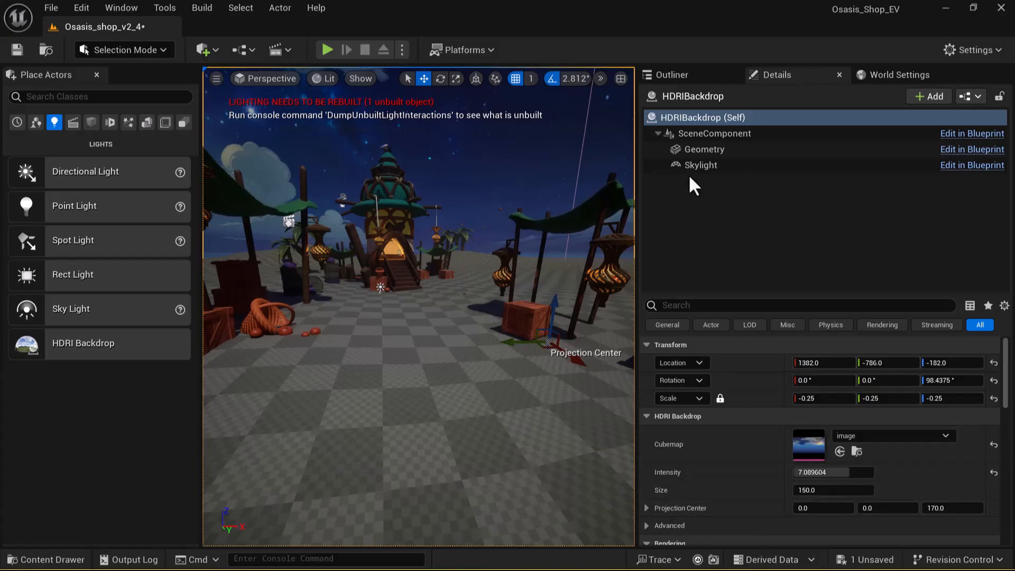
- Select the directional light and lower its intensity to about 37.36 lux
left_click(686, 79)
left_click(754, 163)
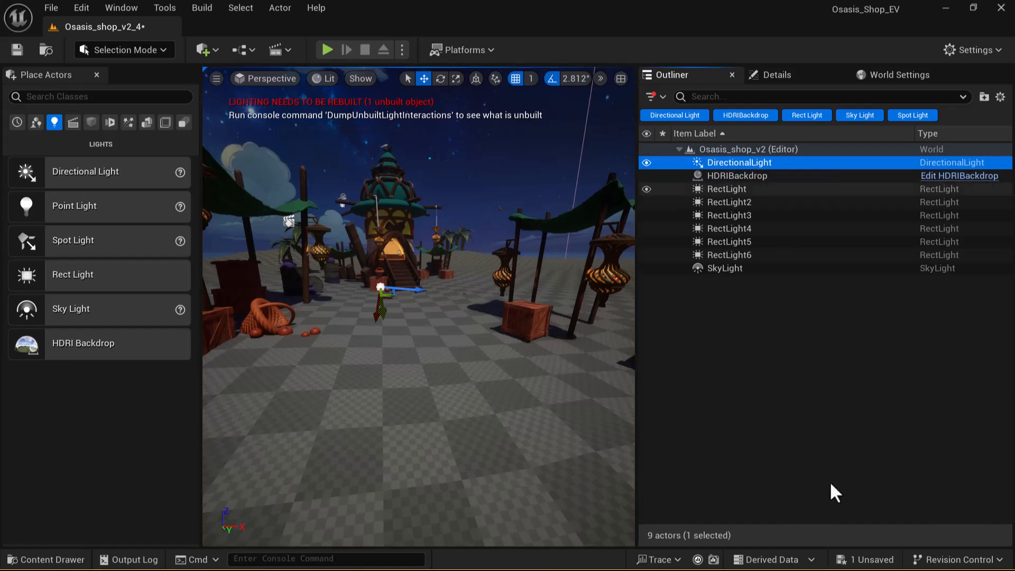
left_click(802, 74)
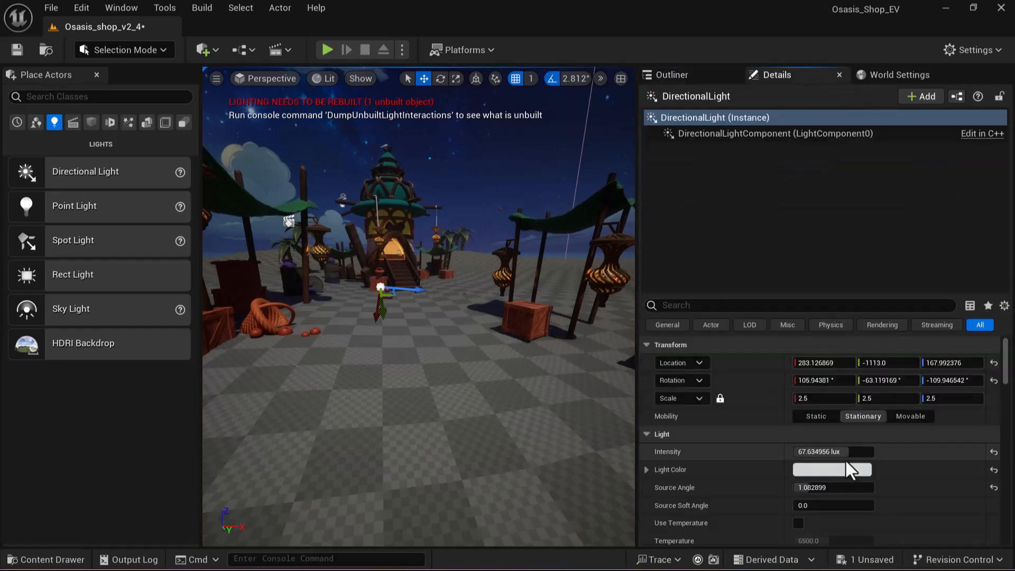
mouse_move(842, 452)
left_mouse_down()
mouse_move(822, 453)
mouse_move(836, 452)
left_mouse_up()
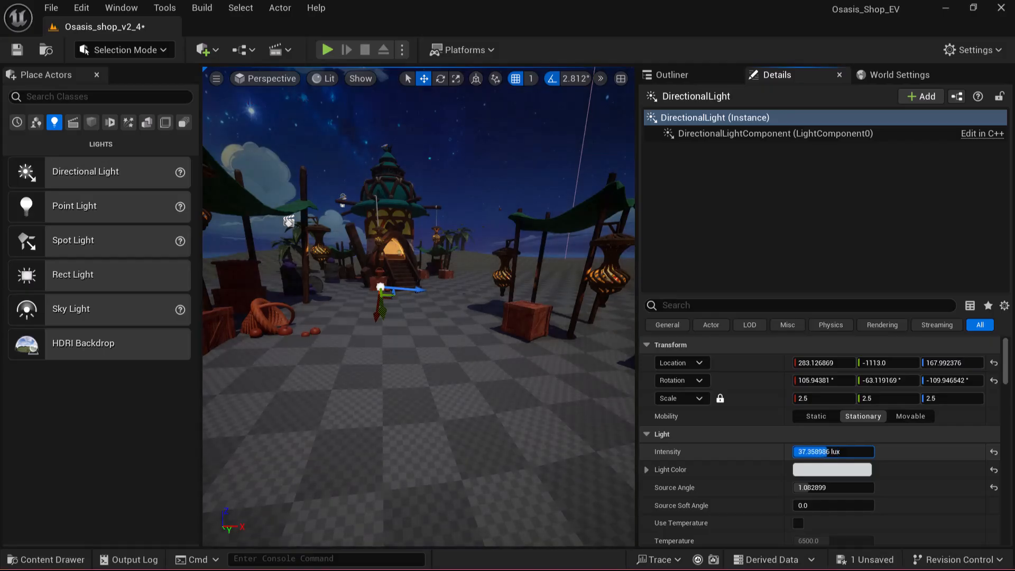
- Tint the directional light's colour a soft blue, hex sRGB B4C1D4FF
left_click(853, 470)
left_click_drag(626, 326, 612, 305)
left_click_drag(617, 310, 616, 313)
left_click_drag(737, 332, 737, 356)
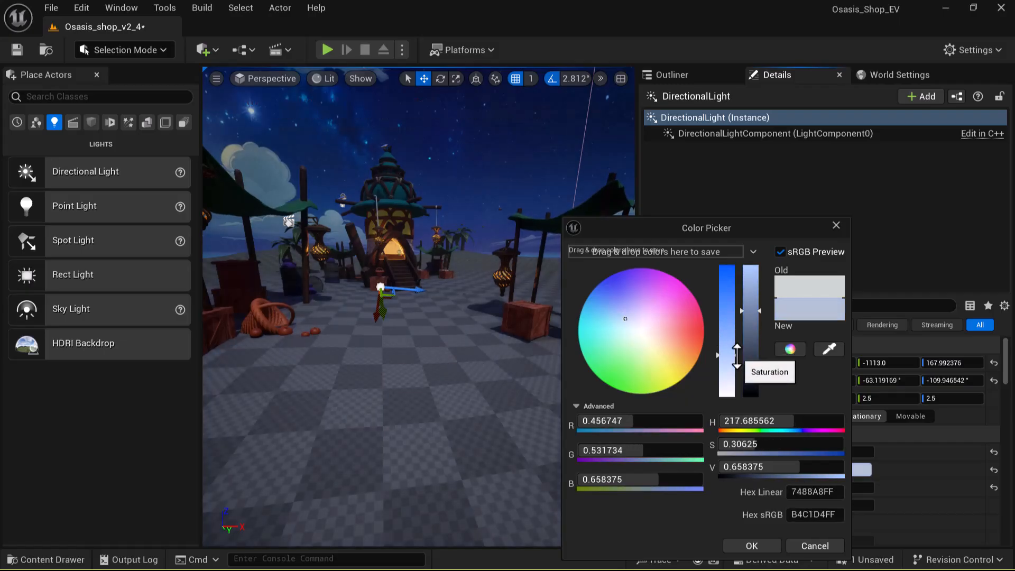
left_click(836, 226)
- View the scene through the final shot camera, and switch to the main camera
left_click_drag(437, 338, 437, 384, "alt")
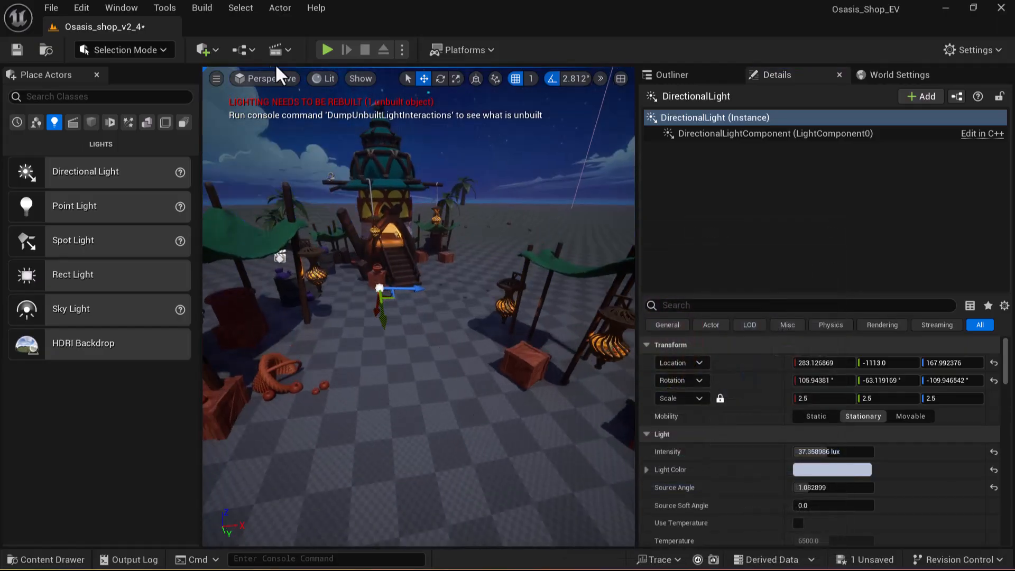
left_click(260, 79)
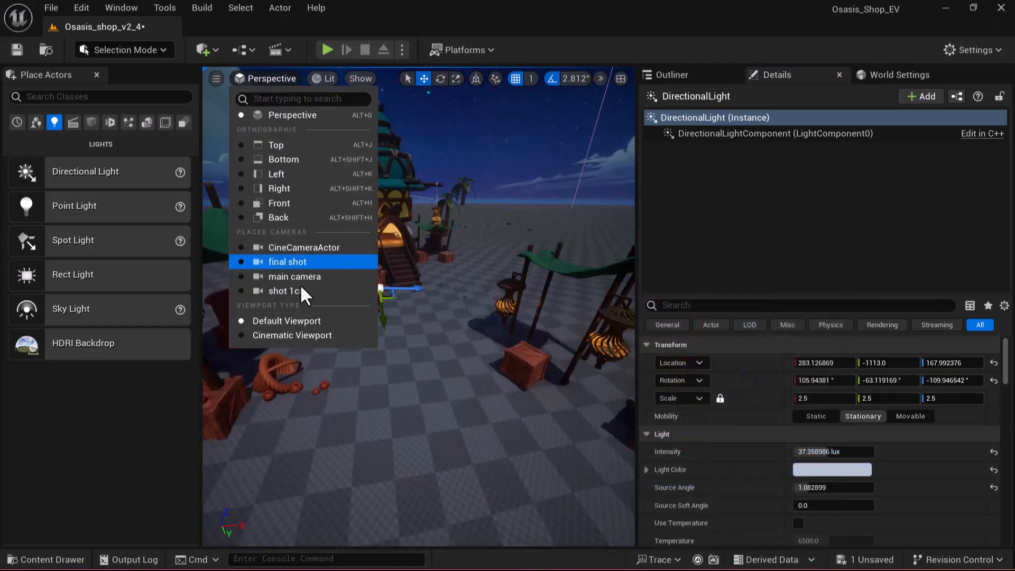
left_click(322, 265)
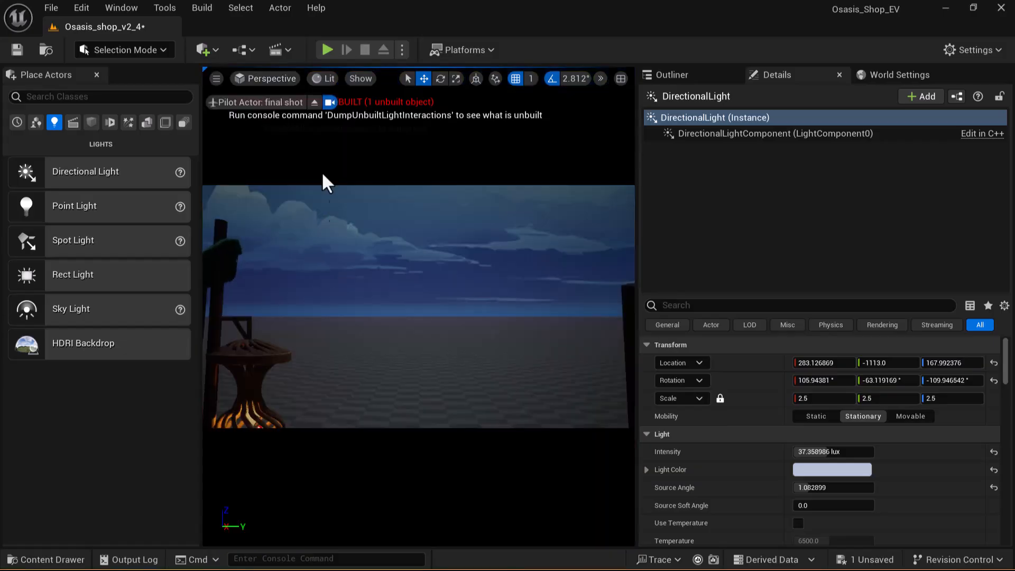
left_click(278, 80)
left_click(313, 274)
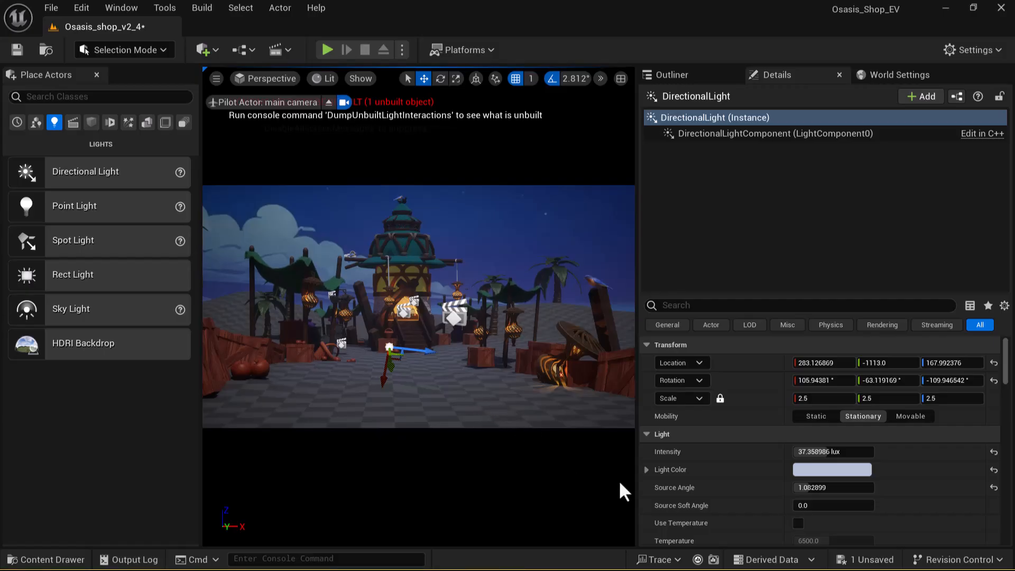
- Refine the directional light with source soft angle 0.1344, temperature enabled at about 10418, and intensity about 21.25 lux
left_click(804, 507)
type("0.1344")
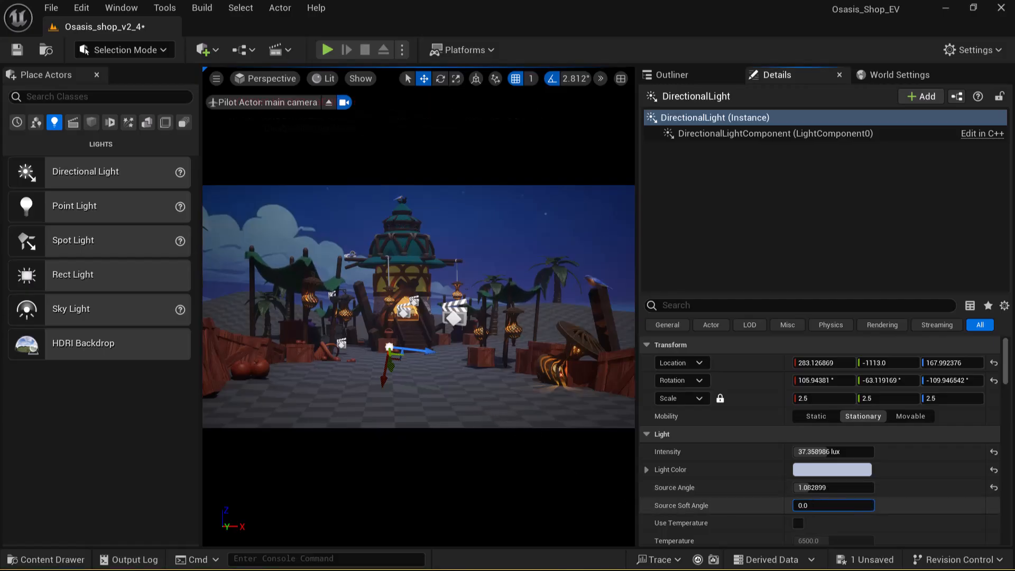
scroll(872, 497, "down", 2)
left_click(798, 481)
left_click_drag(824, 502, 861, 499)
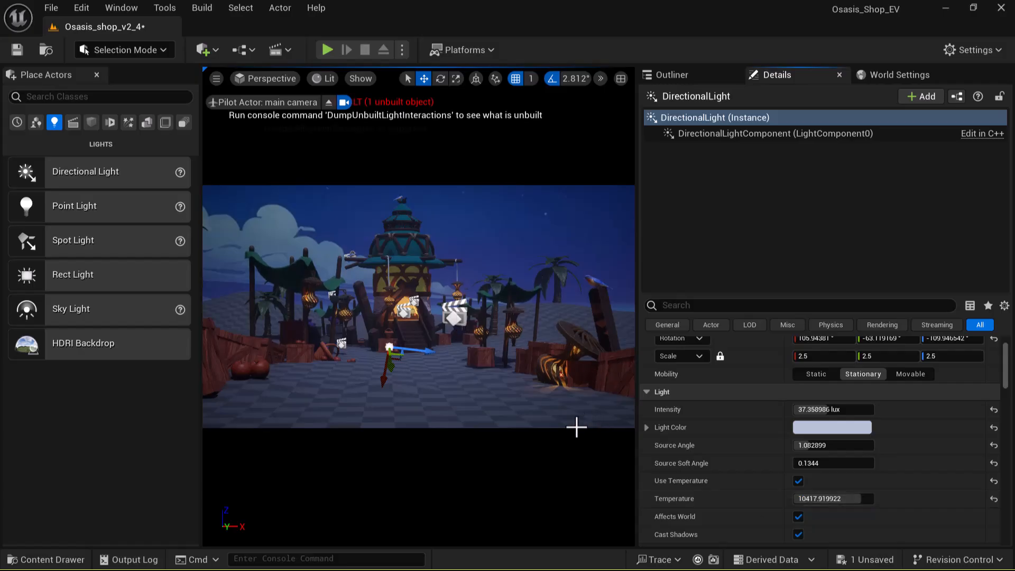
mouse_move(826, 409)
left_mouse_down()
mouse_move(797, 409)
mouse_move(824, 409)
mouse_move(813, 409)
left_mouse_up()
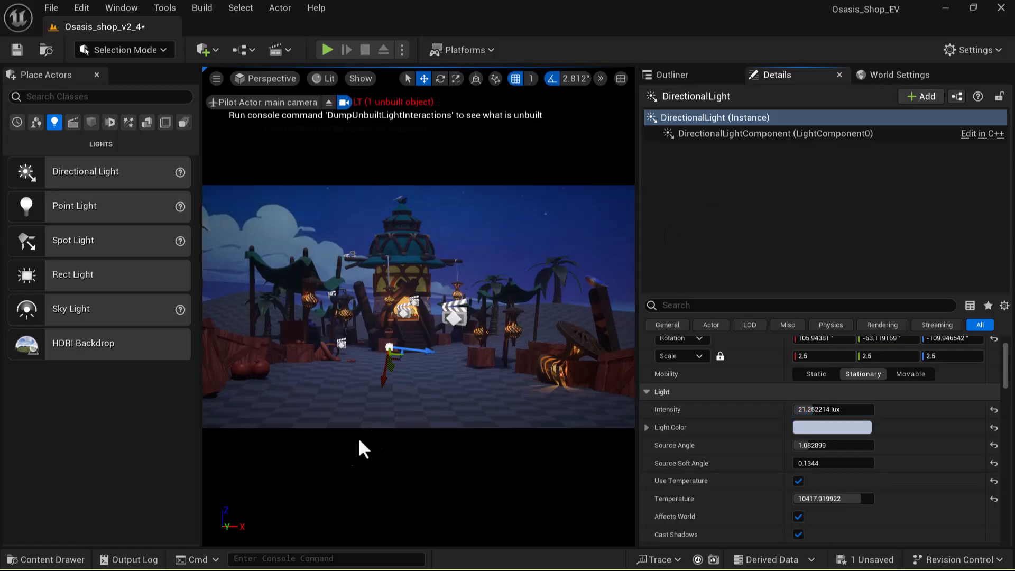
- Select the SkyLight and examine its transform, mobility and light capture settings
left_click(670, 75)
left_click(731, 269)
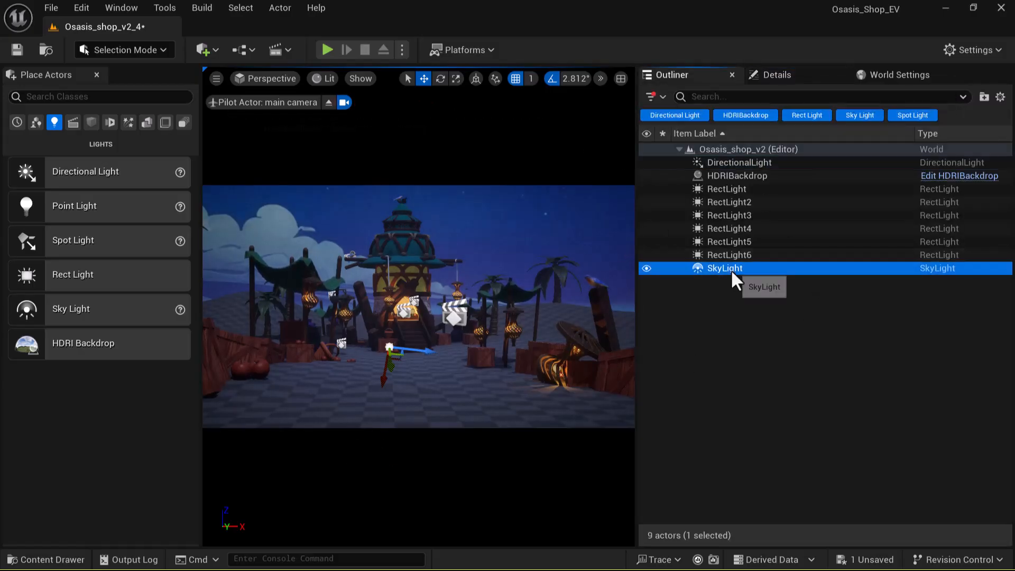
left_click(784, 79)
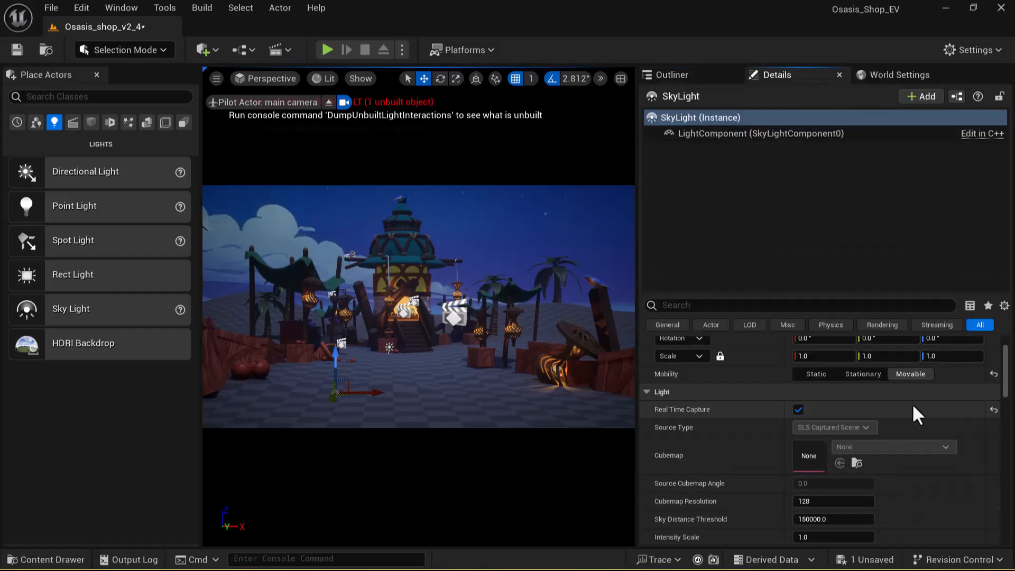
scroll(926, 411, "up", 2)
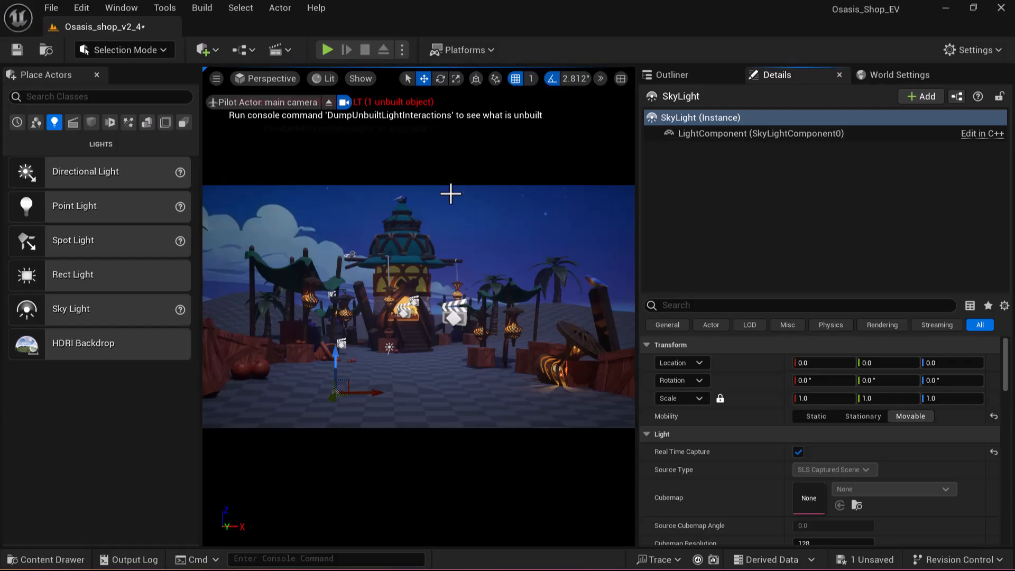
key("alt+Tab")
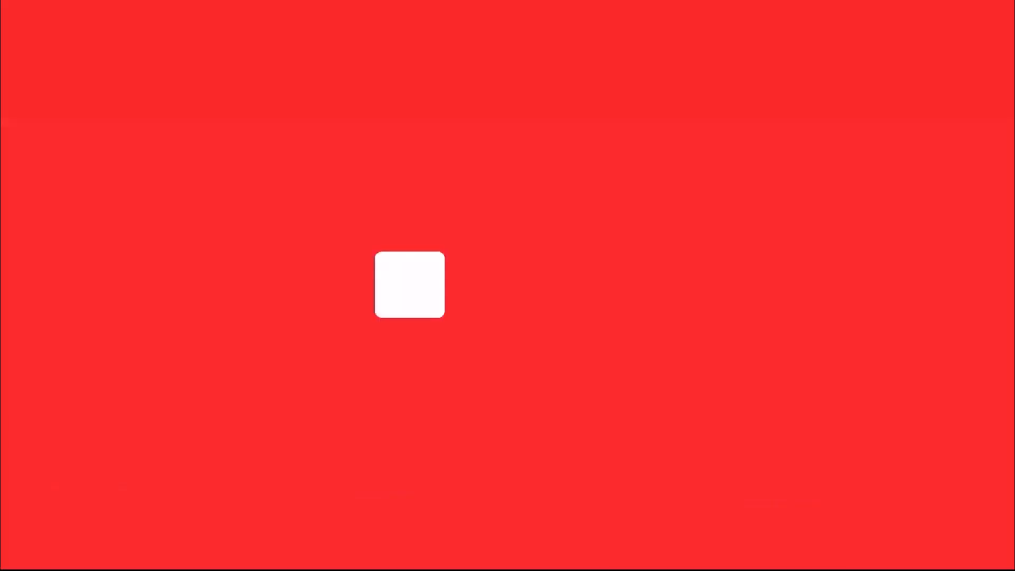